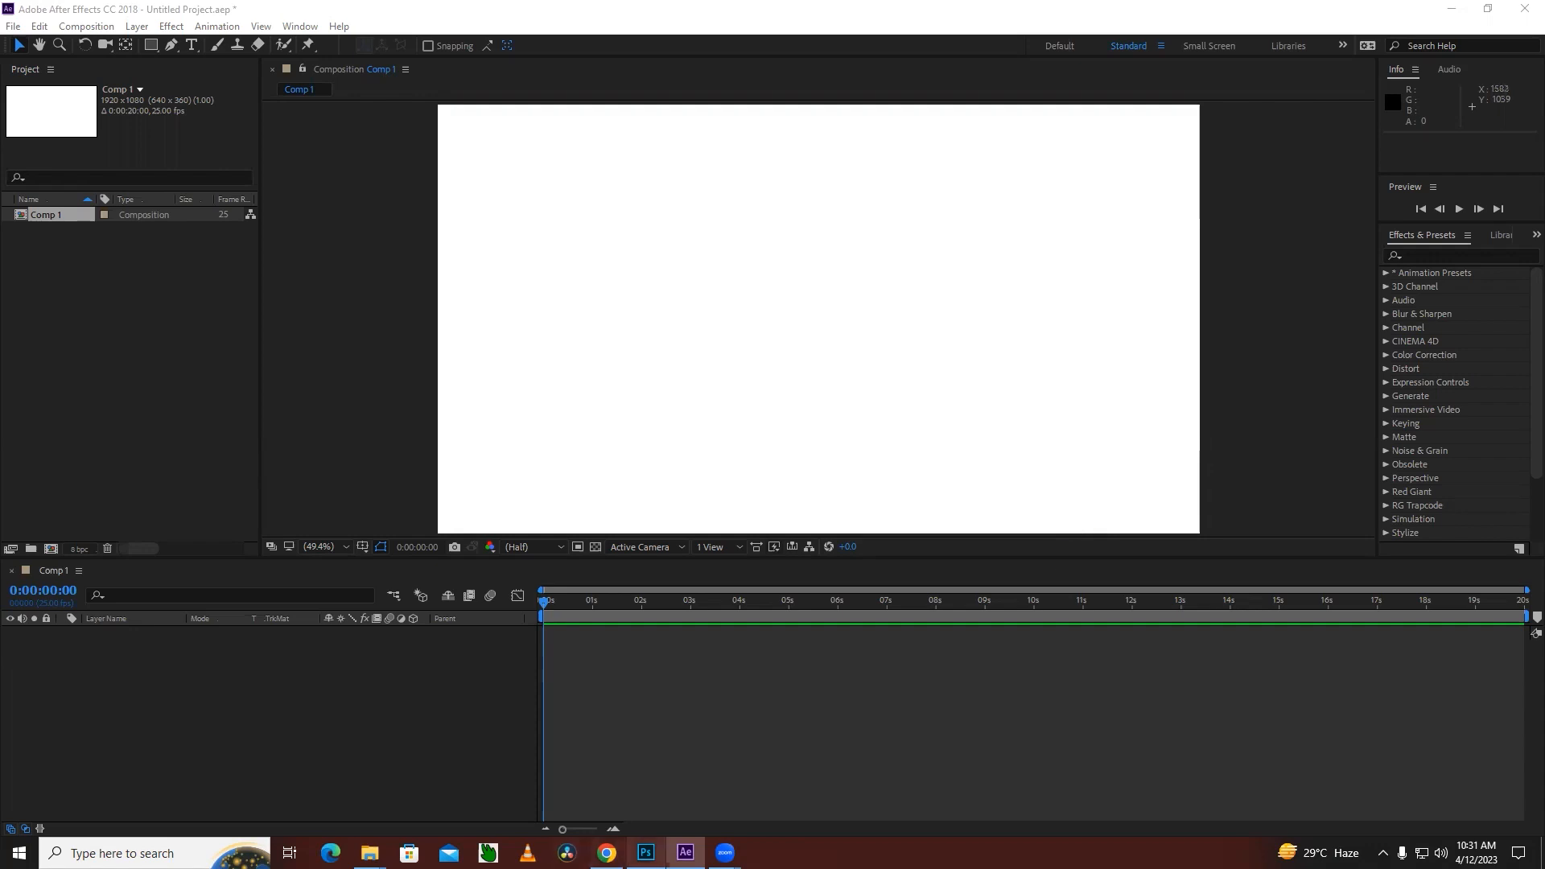
Switch to Photoshop and toggle the Background layer and the BG layer above it off and on to examine their content
{"action": "left_click", "coordinate": [645, 852]}
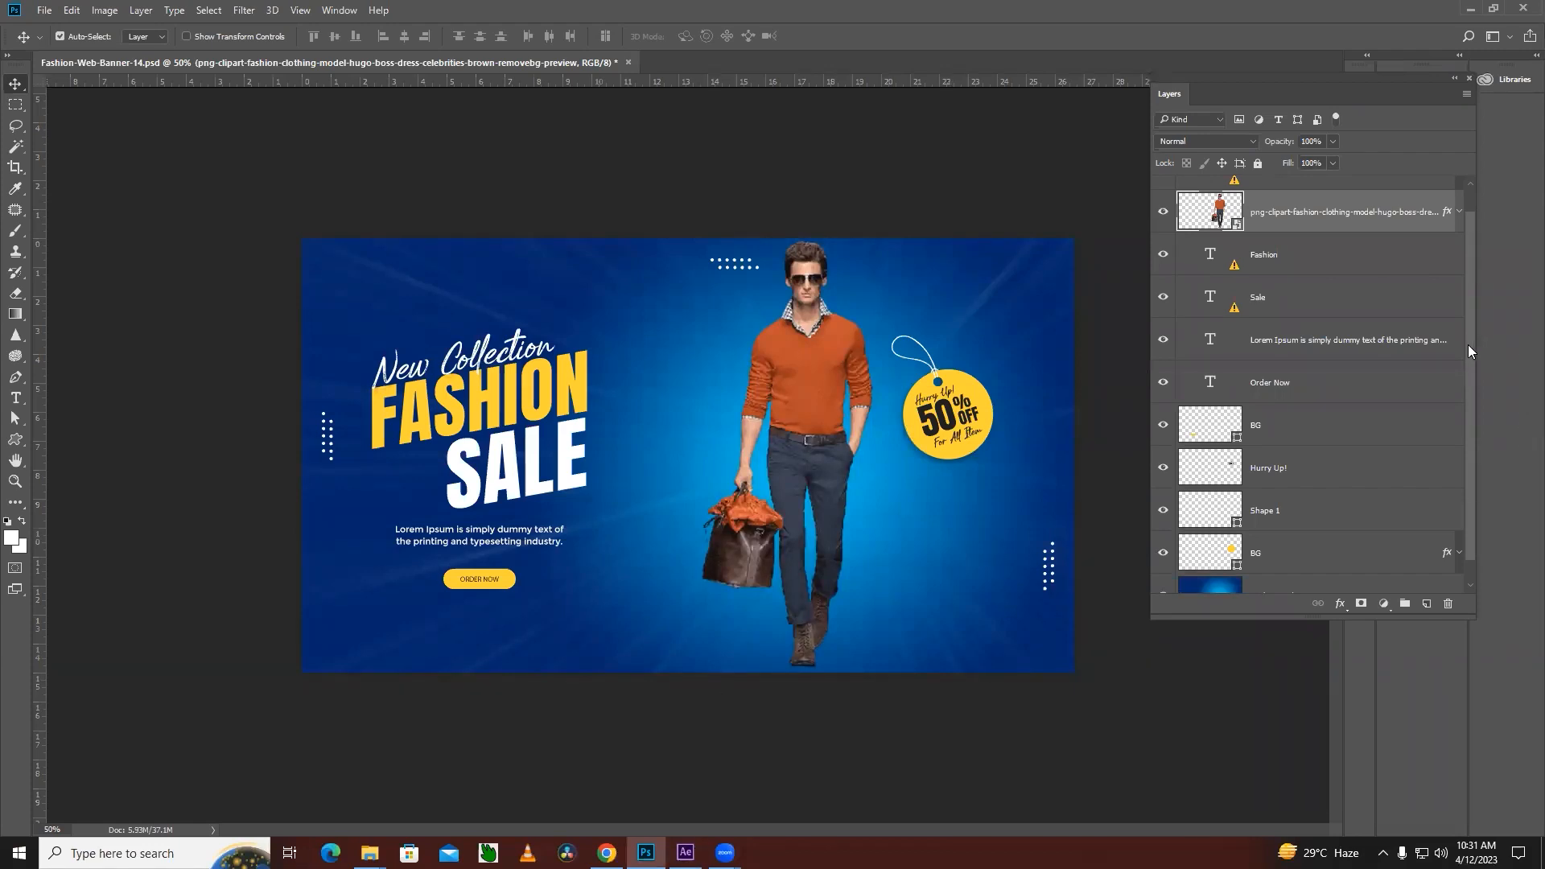
{"action": "scroll", "coordinate": [1468, 344], "scroll_direction": "down", "scroll_amount": 1}
{"action": "left_click", "coordinate": [1165, 575]}
{"action": "left_click", "coordinate": [1165, 575]}
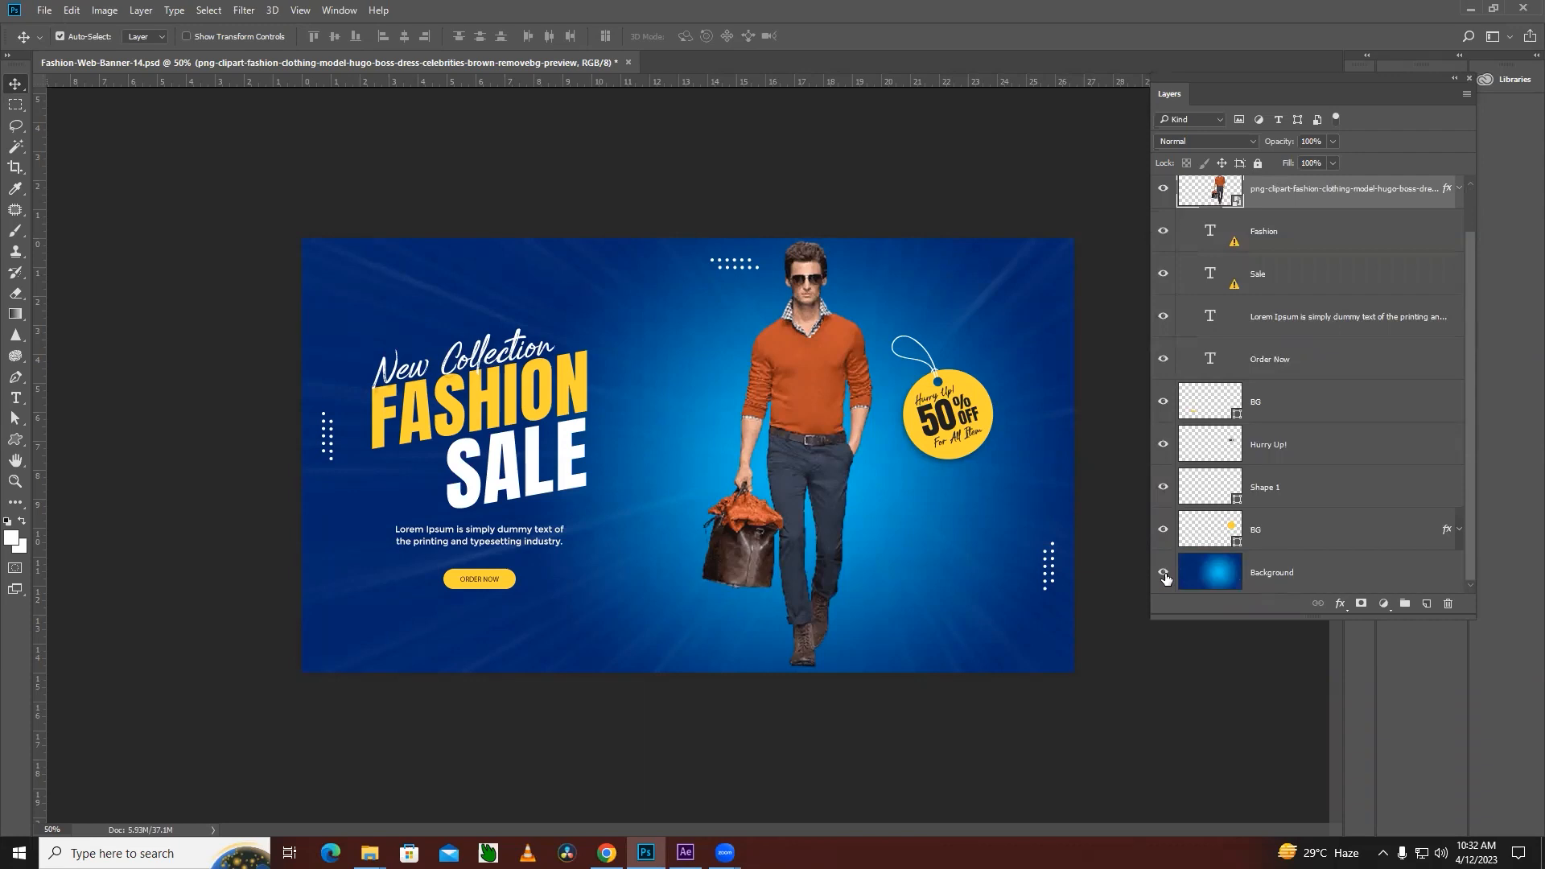
{"action": "left_click", "coordinate": [1165, 575]}
{"action": "left_click", "coordinate": [1165, 575]}
{"action": "left_click", "coordinate": [1164, 532]}
{"action": "left_click", "coordinate": [1164, 531]}
{"action": "left_click", "coordinate": [1163, 532]}
{"action": "left_click", "coordinate": [1164, 531]}
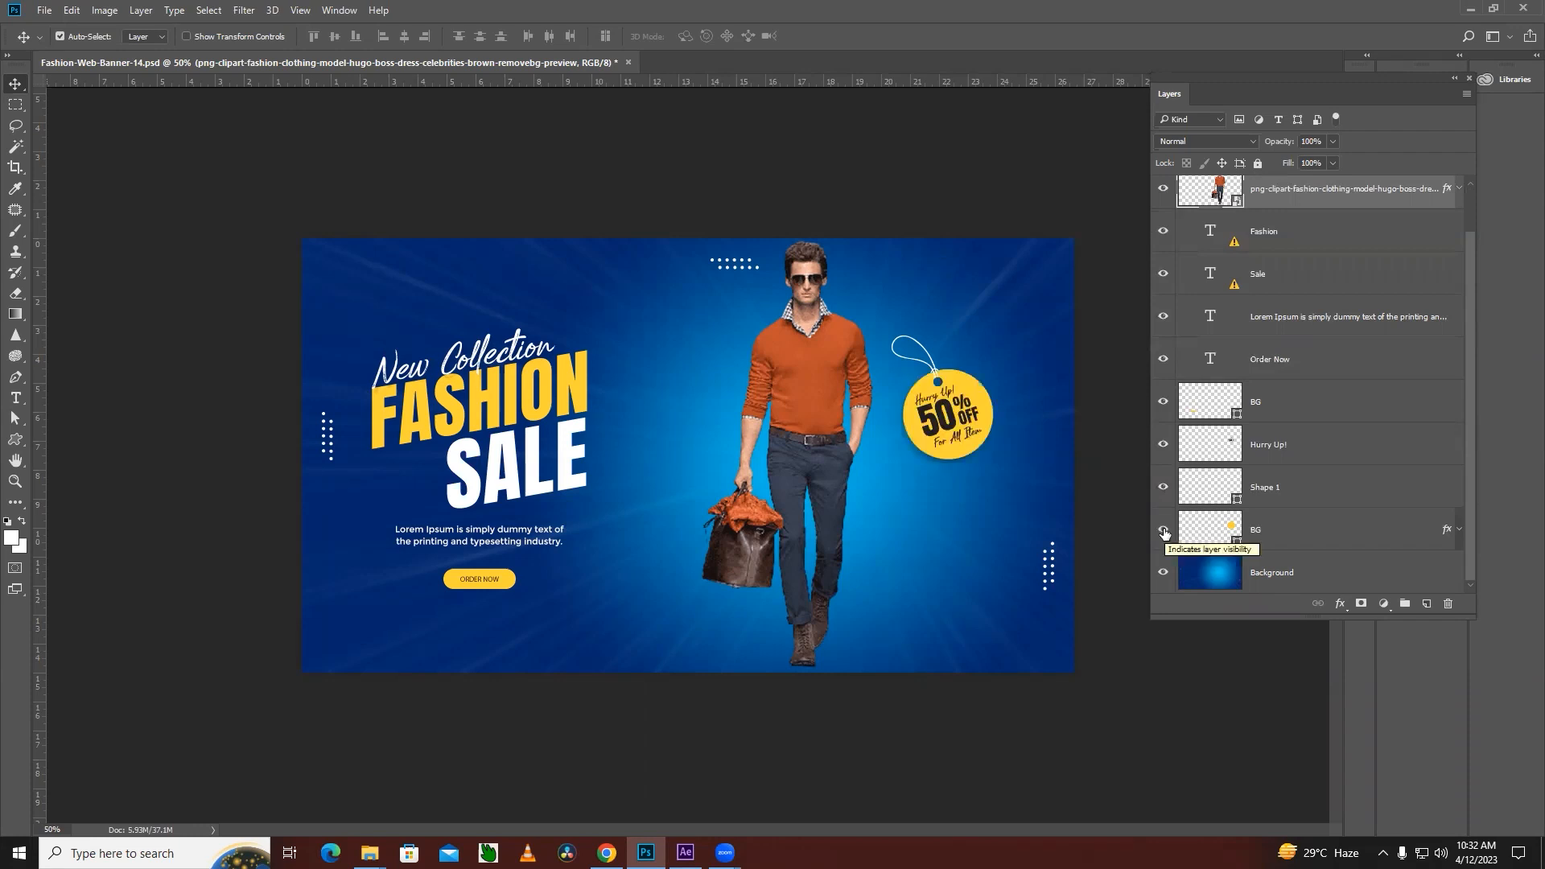
{"action": "left_click", "coordinate": [1164, 531]}
{"action": "left_click", "coordinate": [1163, 531]}
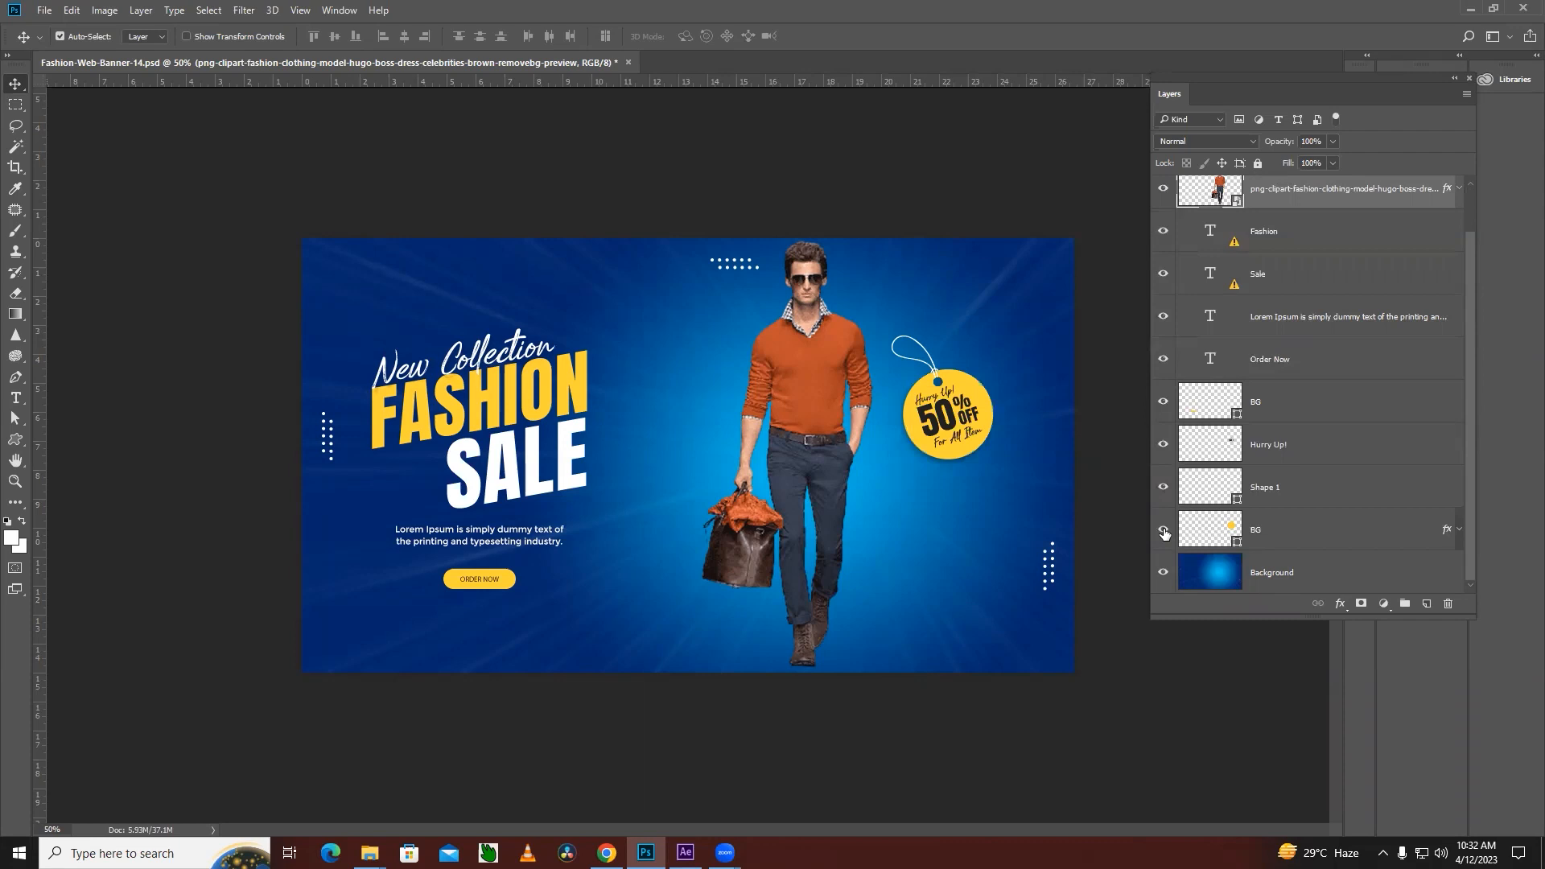
Toggle the visibility of the Shape 1, Hurry Up! and order button BG layers to see what each contains
{"action": "left_click", "coordinate": [1163, 487]}
{"action": "left_click", "coordinate": [1164, 488]}
{"action": "left_click", "coordinate": [1163, 488]}
{"action": "left_click", "coordinate": [1163, 488]}
{"action": "left_click", "coordinate": [1163, 445]}
{"action": "left_click", "coordinate": [1163, 444]}
{"action": "left_click", "coordinate": [1165, 402]}
{"action": "left_click", "coordinate": [1165, 402]}
Toggle each text layer from Order Now up to New Collection, and the model layer, off and on to examine them
{"action": "left_click", "coordinate": [1164, 360]}
{"action": "left_click", "coordinate": [1164, 361]}
{"action": "left_click", "coordinate": [1161, 318]}
{"action": "left_click", "coordinate": [1161, 318]}
{"action": "left_click", "coordinate": [1163, 275]}
{"action": "left_click", "coordinate": [1163, 275]}
{"action": "left_click", "coordinate": [1163, 234]}
{"action": "left_click", "coordinate": [1163, 233]}
{"action": "left_click", "coordinate": [1164, 191]}
{"action": "left_click", "coordinate": [1164, 192]}
{"action": "left_click_drag", "start_coordinate": [1468, 319], "coordinate": [1463, 273]}
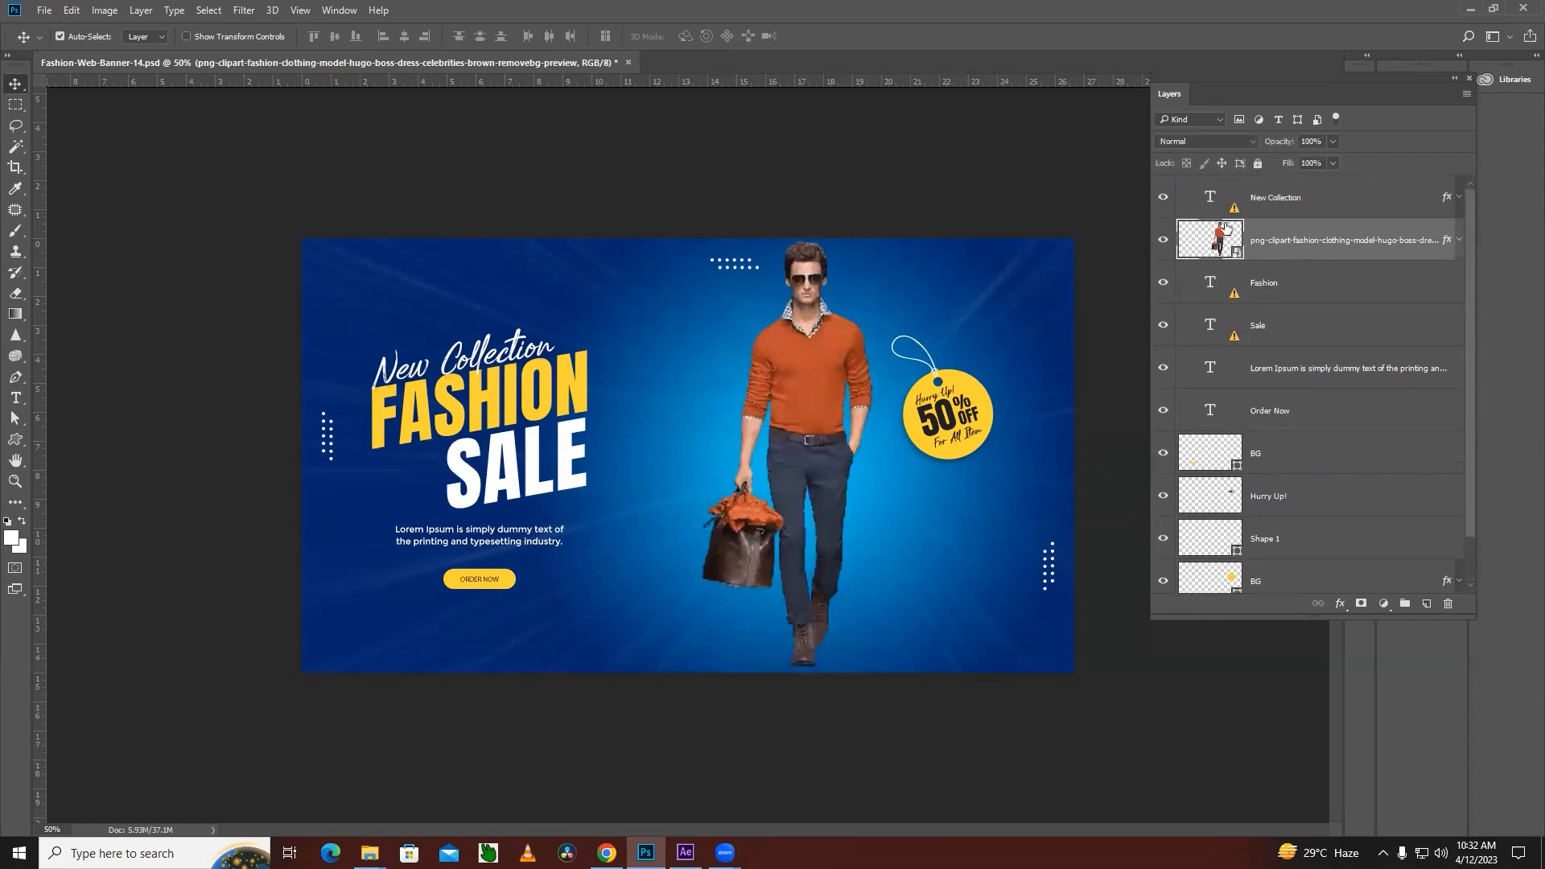
{"action": "left_click", "coordinate": [1164, 197]}
{"action": "left_click", "coordinate": [1164, 198]}
Check the banner's pixel dimensions and resolution in Image Size, and leave without changing them
{"action": "left_click", "coordinate": [105, 10]}
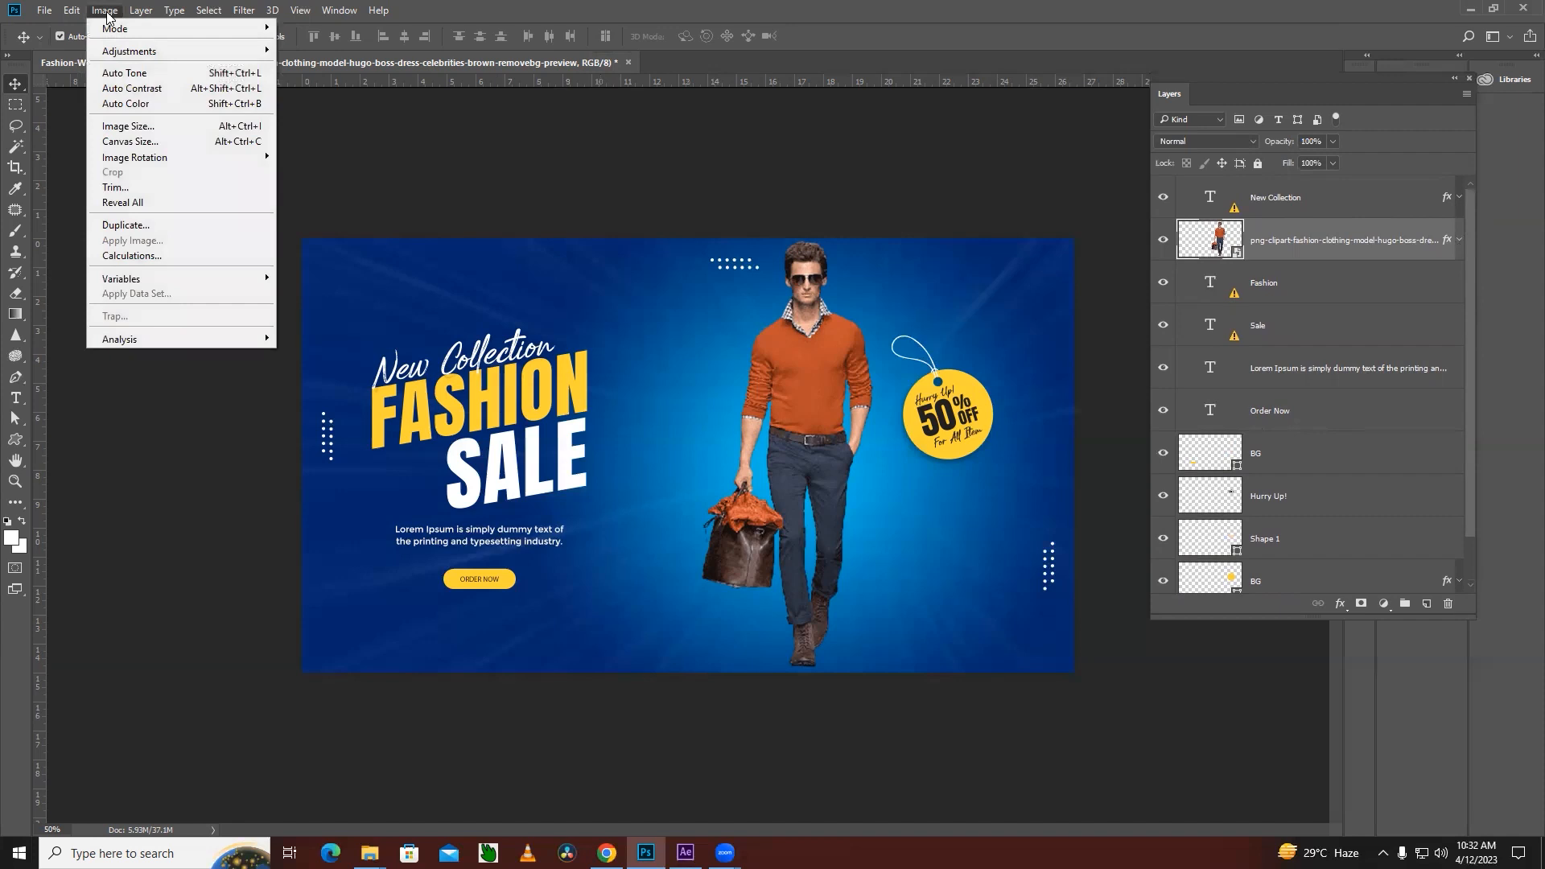
{"action": "left_click", "coordinate": [128, 126]}
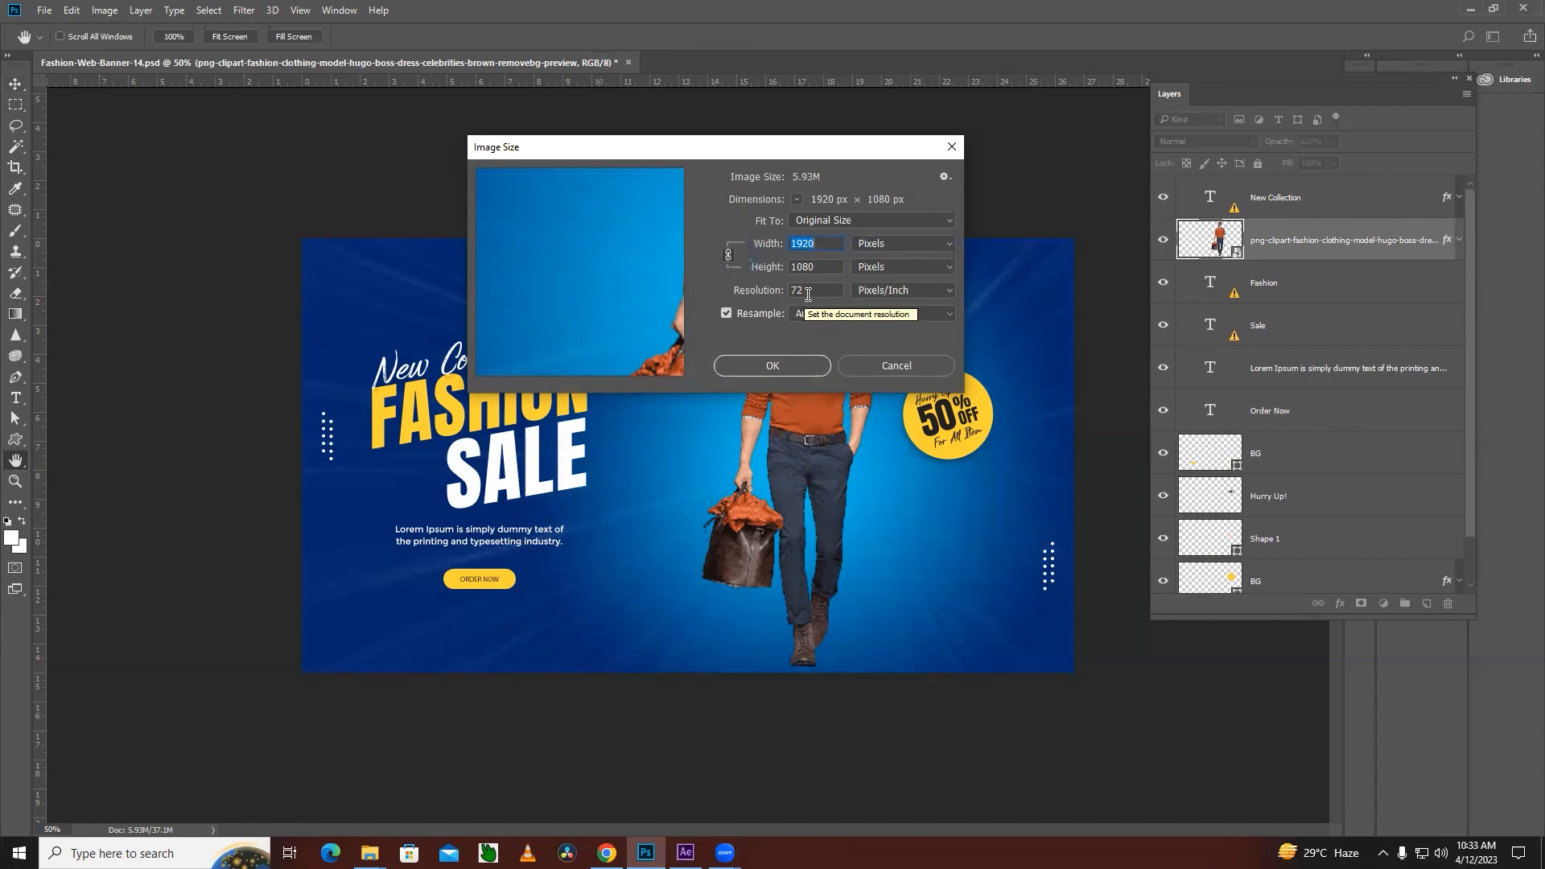
{"action": "left_click", "coordinate": [793, 367]}
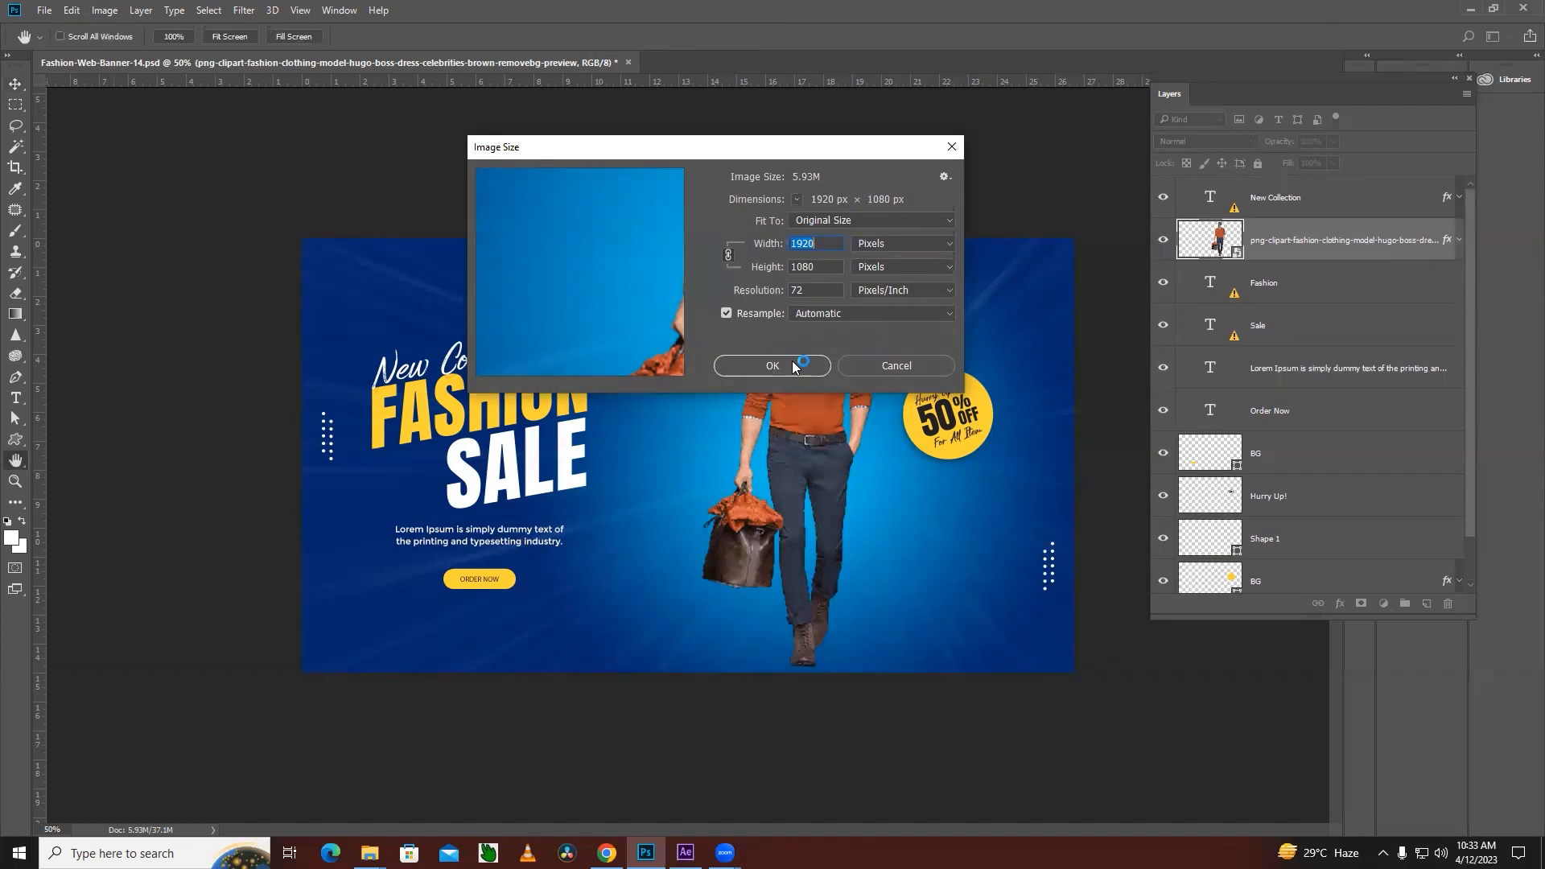
{"action": "left_click", "coordinate": [897, 366]}
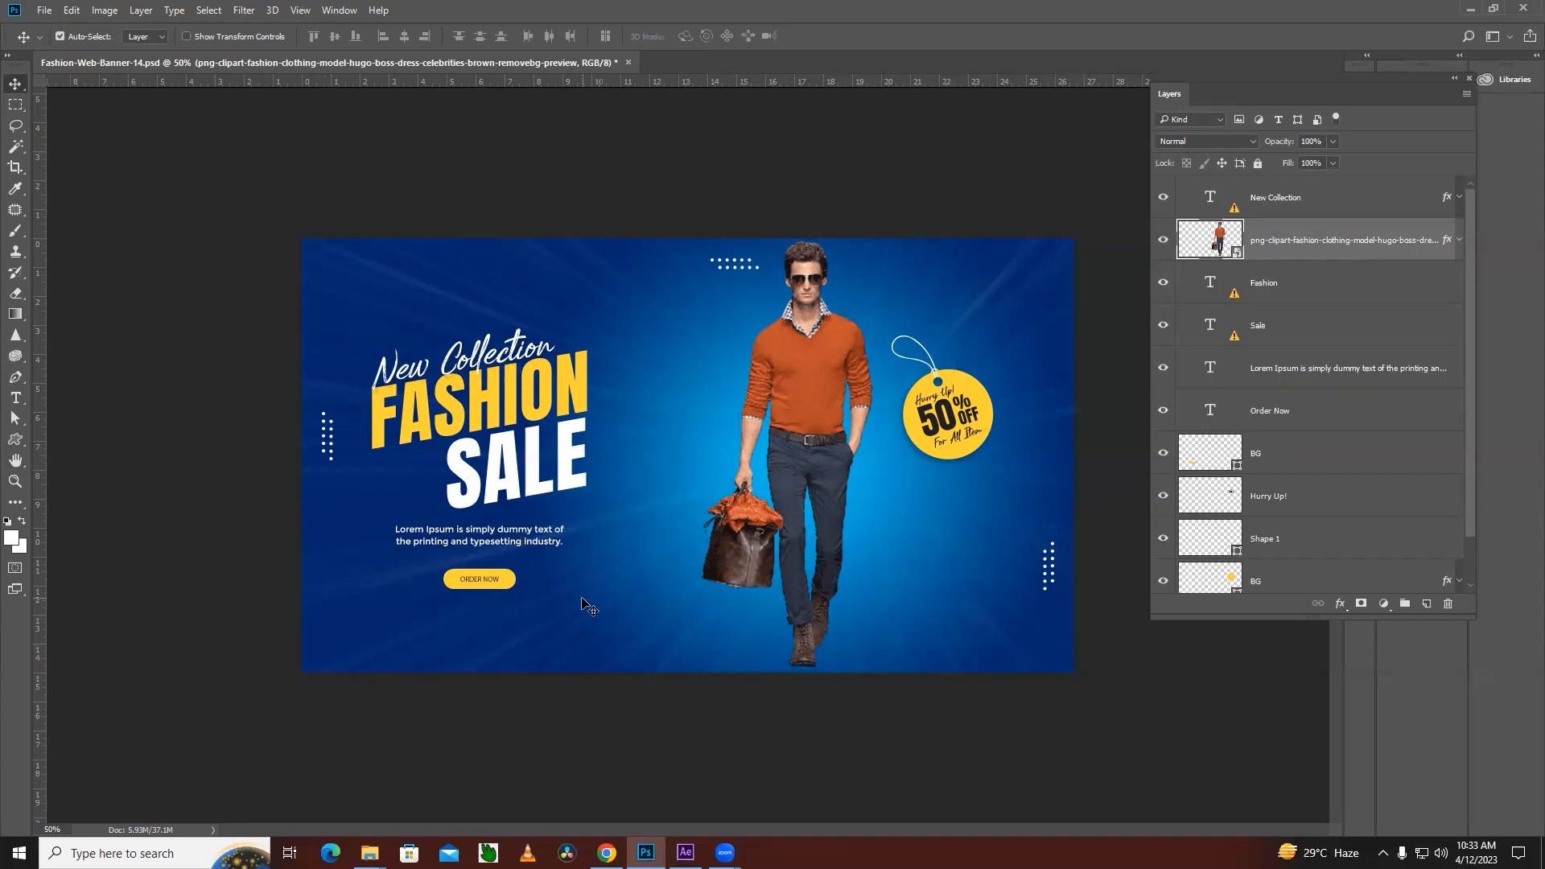
Toggle the New Collection, model and Fashion layers off and on to check that they are separate elements
{"action": "left_click", "coordinate": [1163, 200]}
{"action": "left_click", "coordinate": [1163, 201]}
{"action": "left_click", "coordinate": [1163, 239]}
{"action": "left_click", "coordinate": [1163, 239]}
{"action": "left_click", "coordinate": [1162, 279]}
{"action": "left_click", "coordinate": [1163, 281]}
Switch to After Effects, start a file import and select the Fashion-Web-Banner-14 PSD in the Desktop's add folder
{"action": "left_click", "coordinate": [685, 852]}
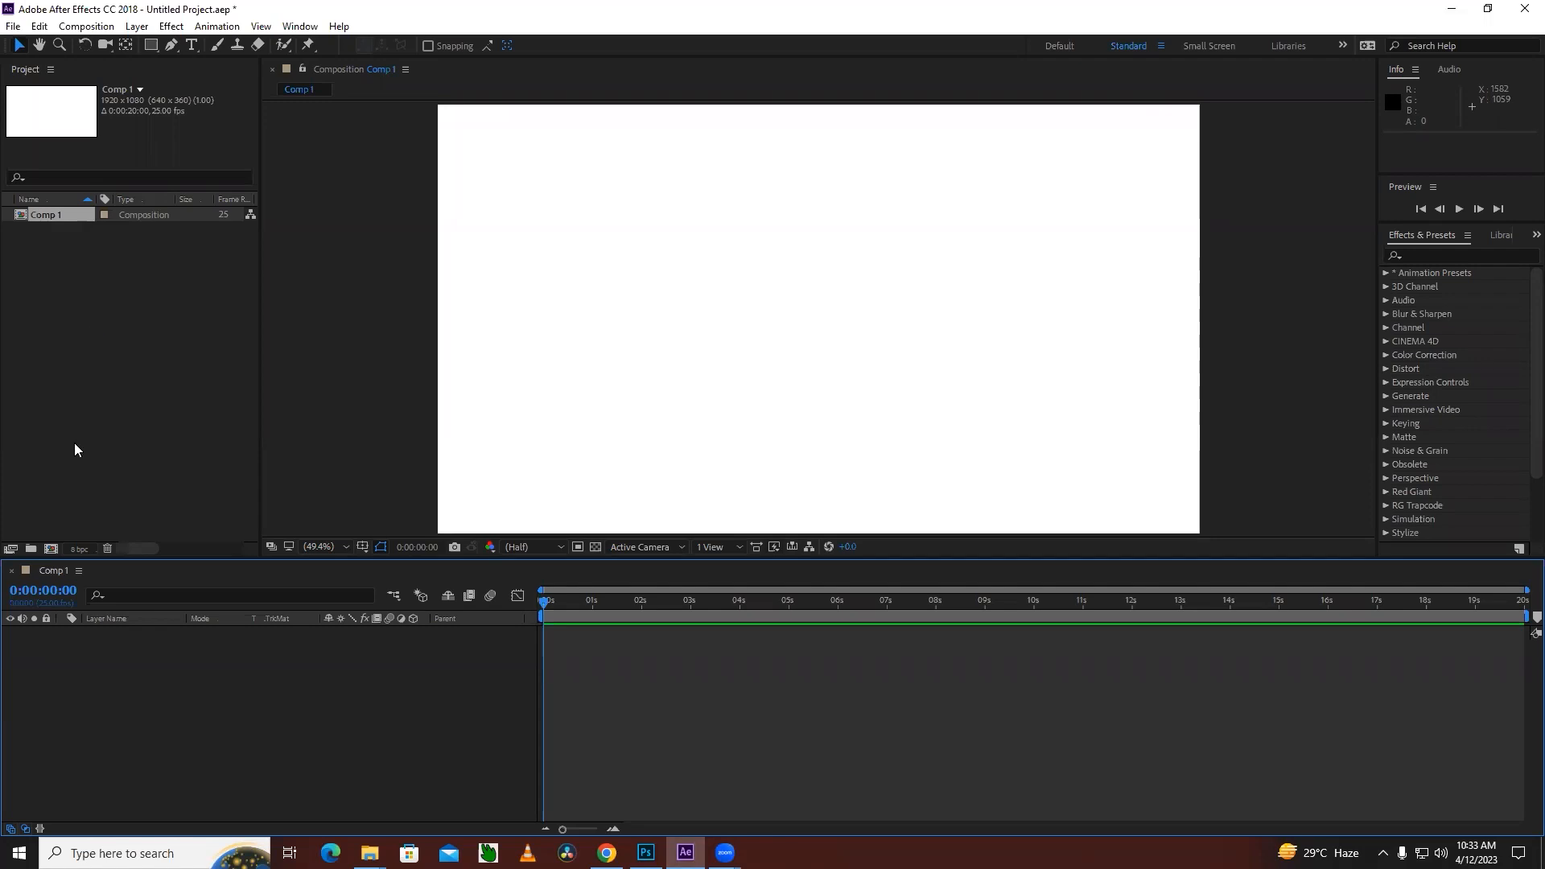
{"action": "left_click", "coordinate": [13, 26]}
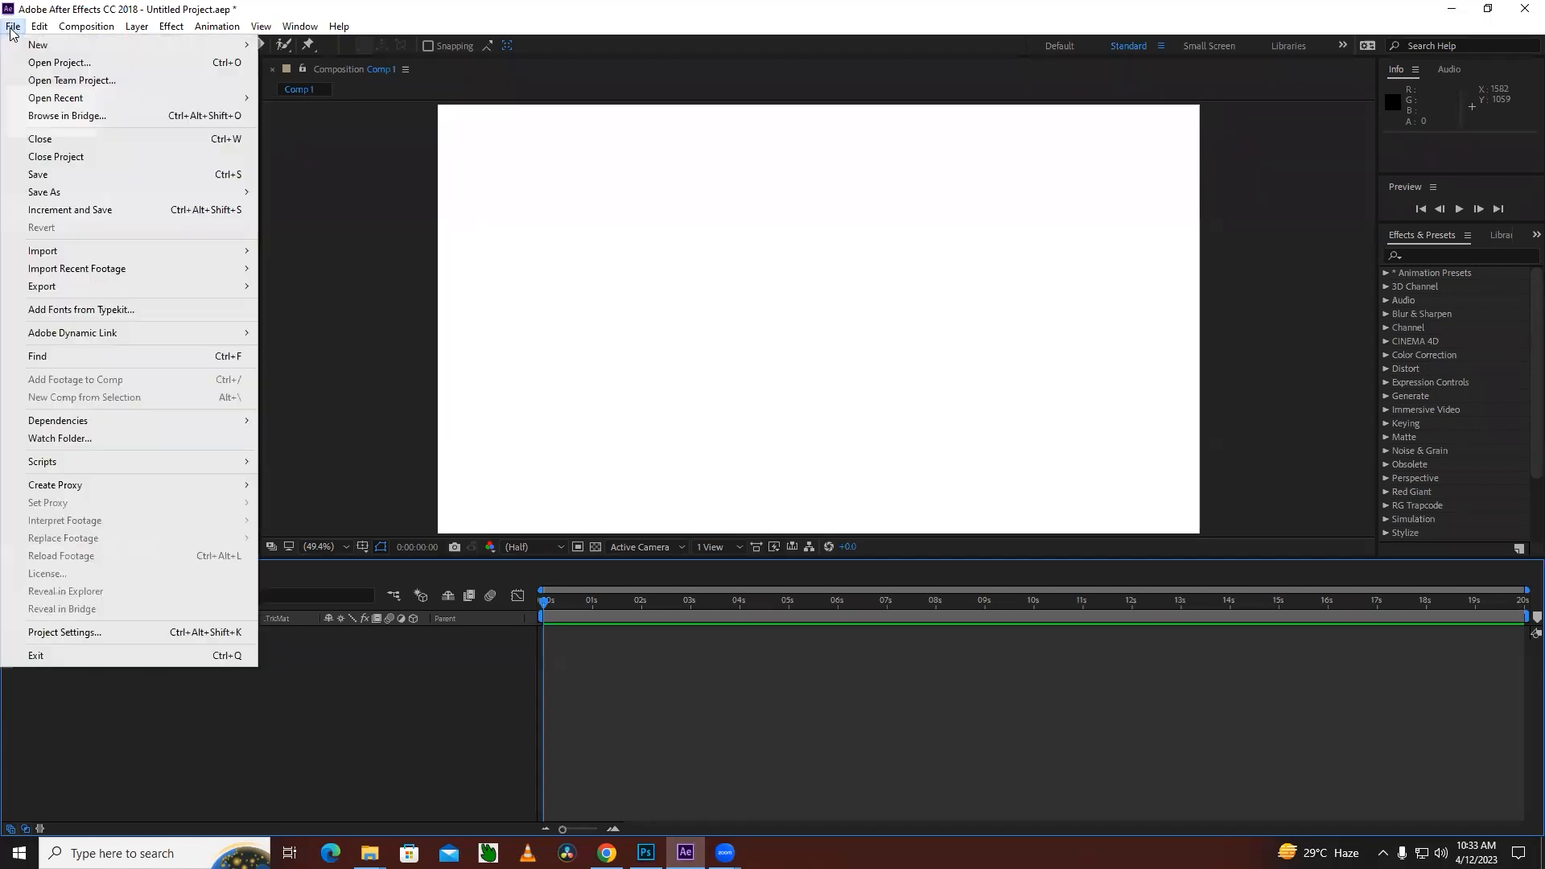
{"action": "mouse_move", "coordinate": [63, 253]}
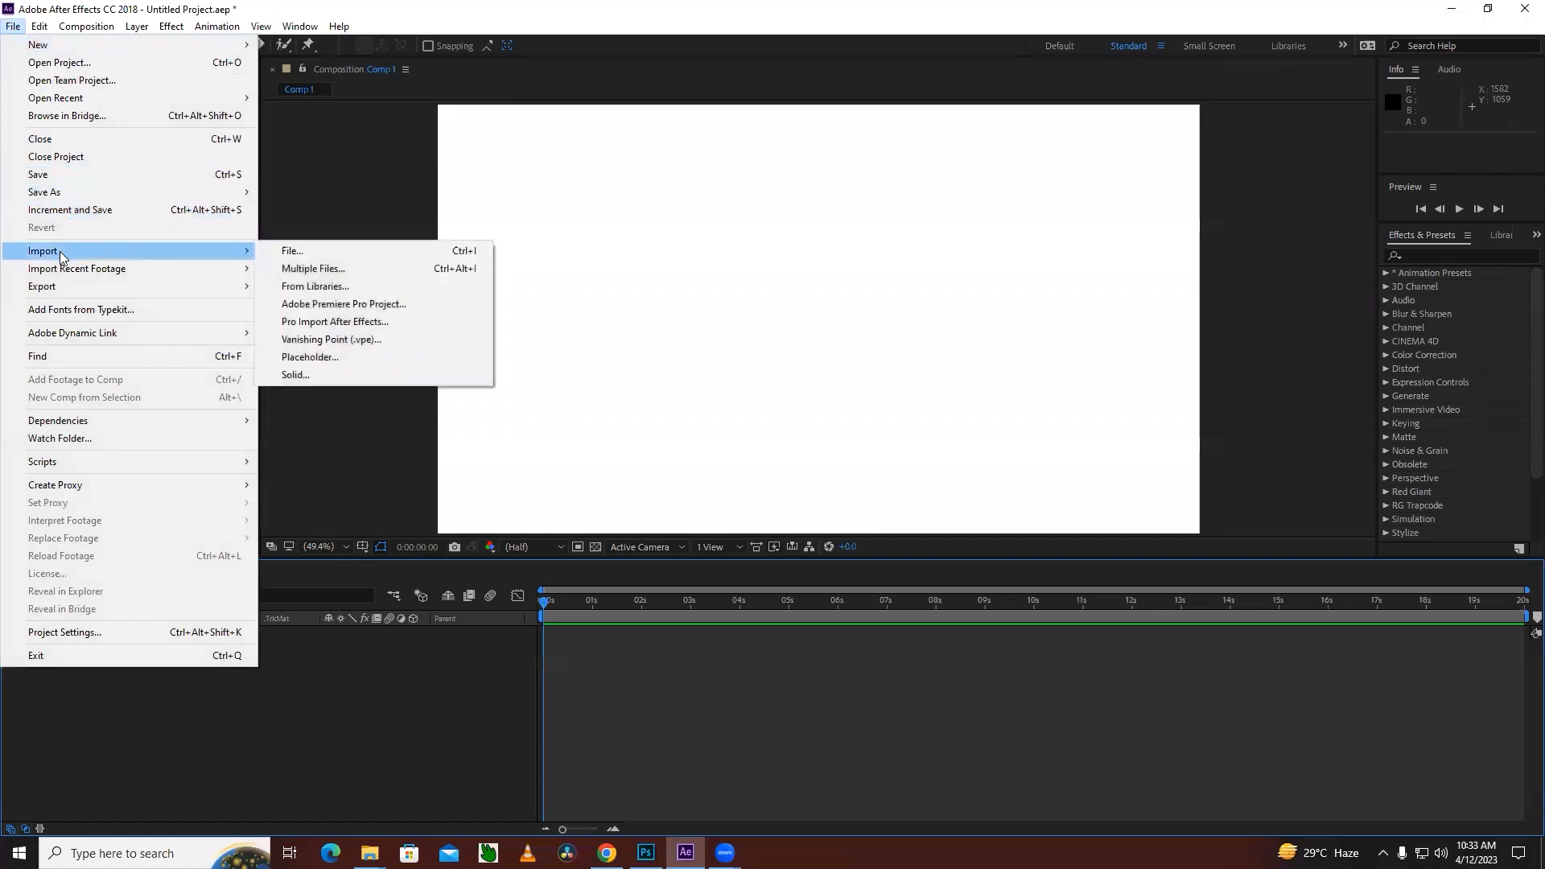
{"action": "left_click", "coordinate": [306, 252]}
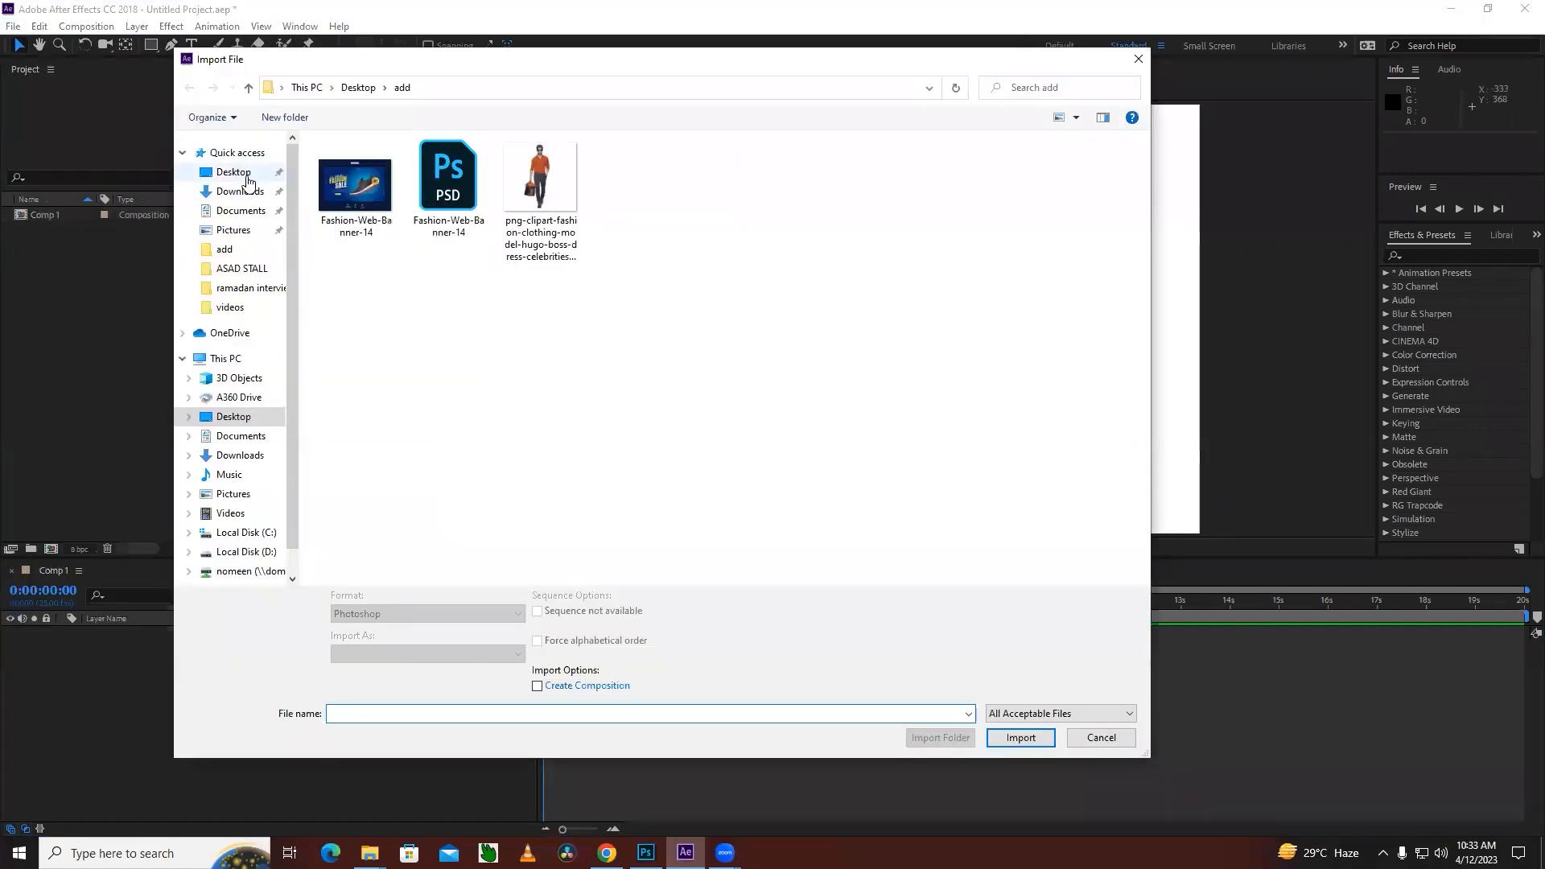
{"action": "left_click", "coordinate": [406, 90]}
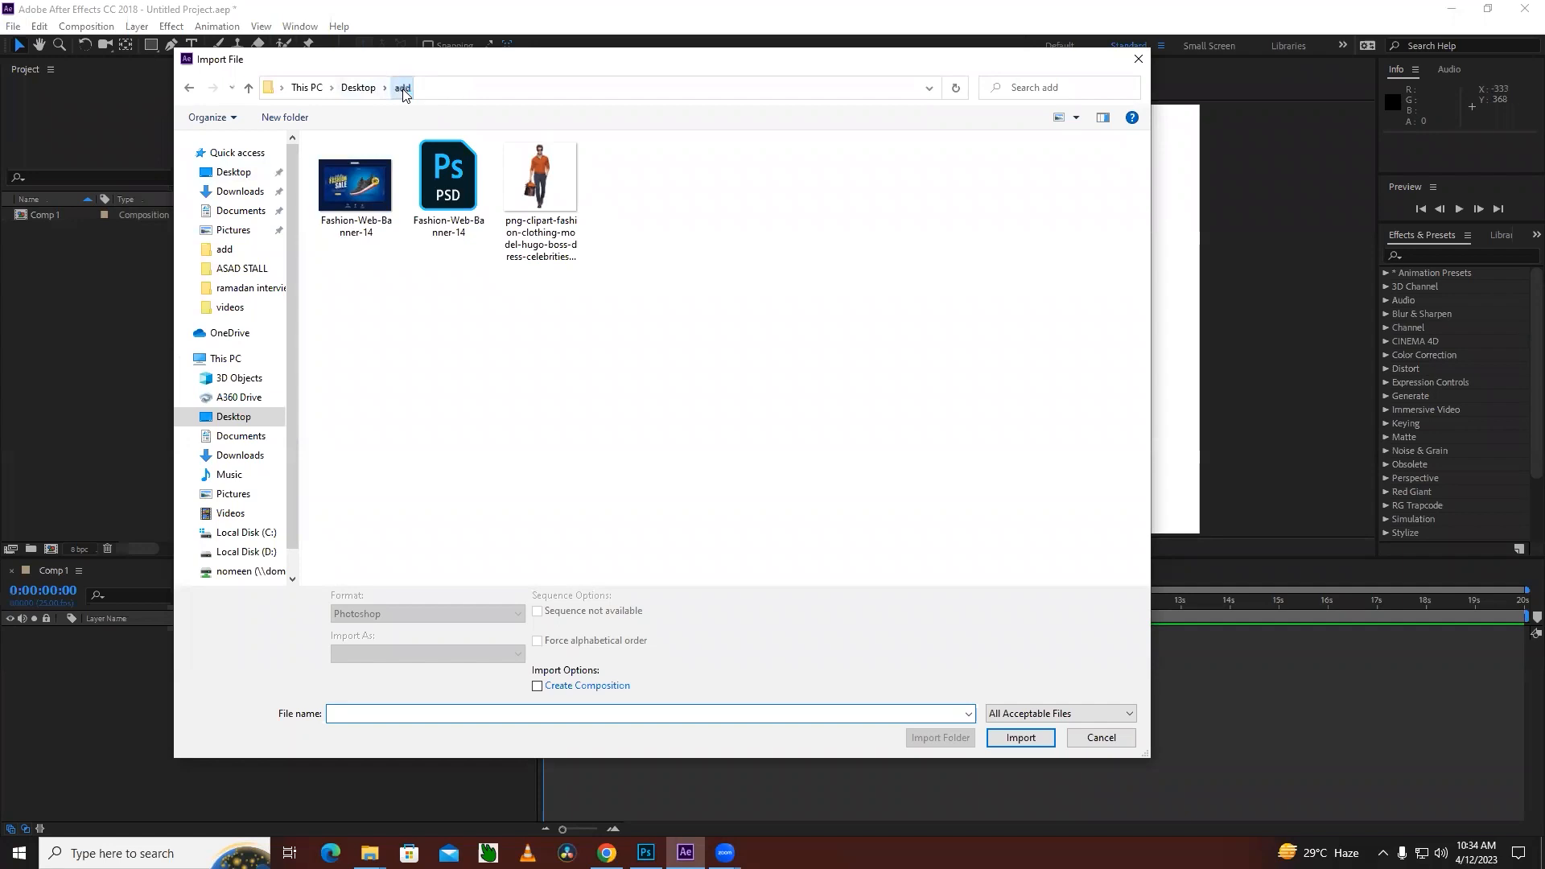
{"action": "left_click", "coordinate": [455, 199]}
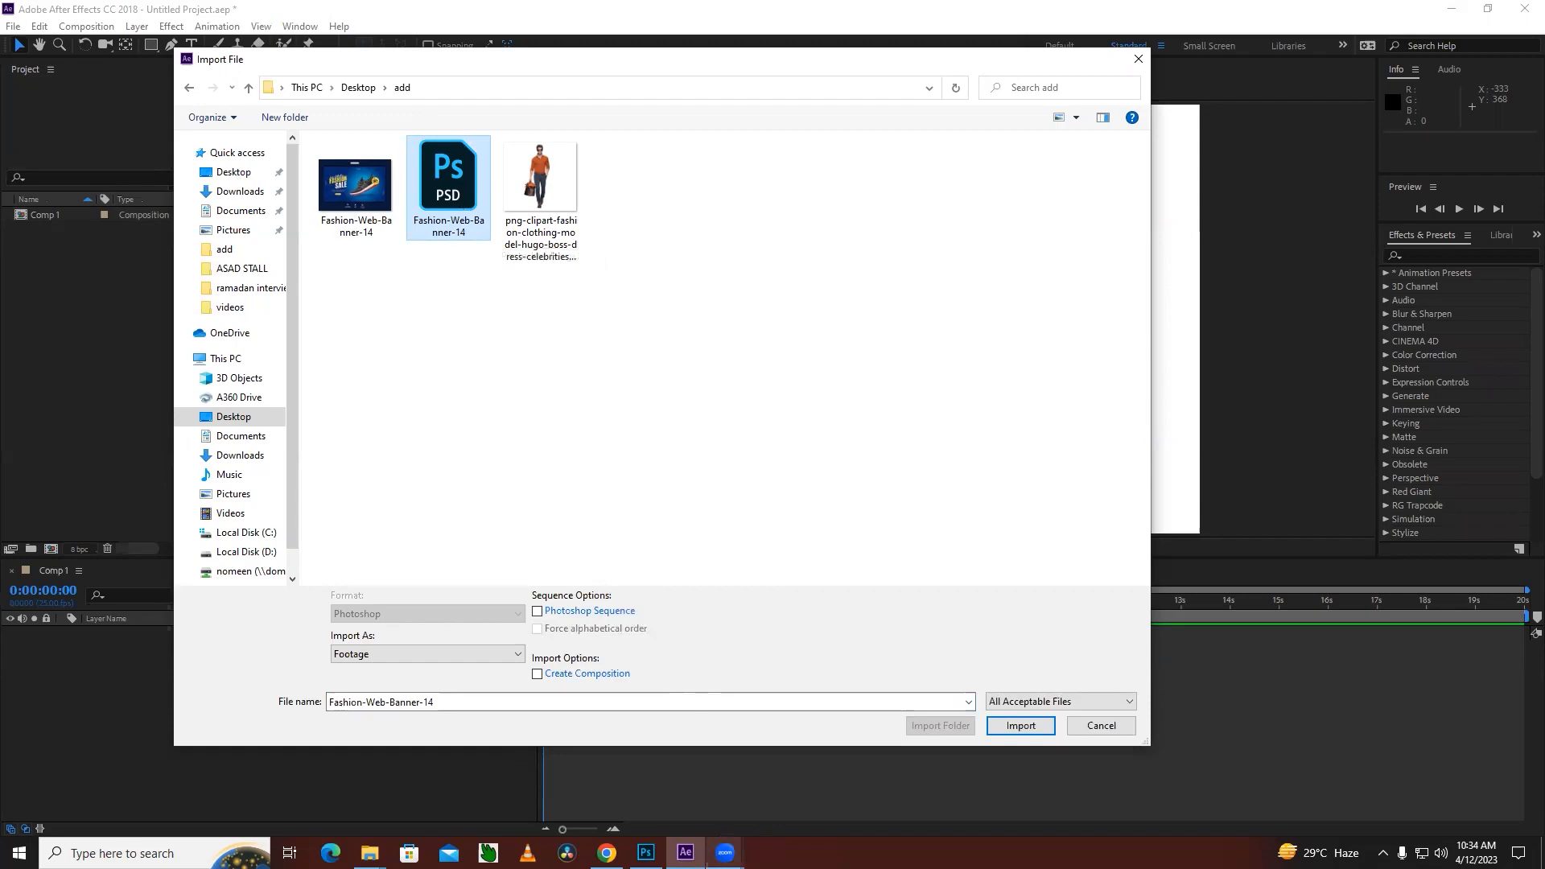
Switch to Photoshop, group all layers from Background to New Collection, and expand the group
{"action": "left_click", "coordinate": [646, 853]}
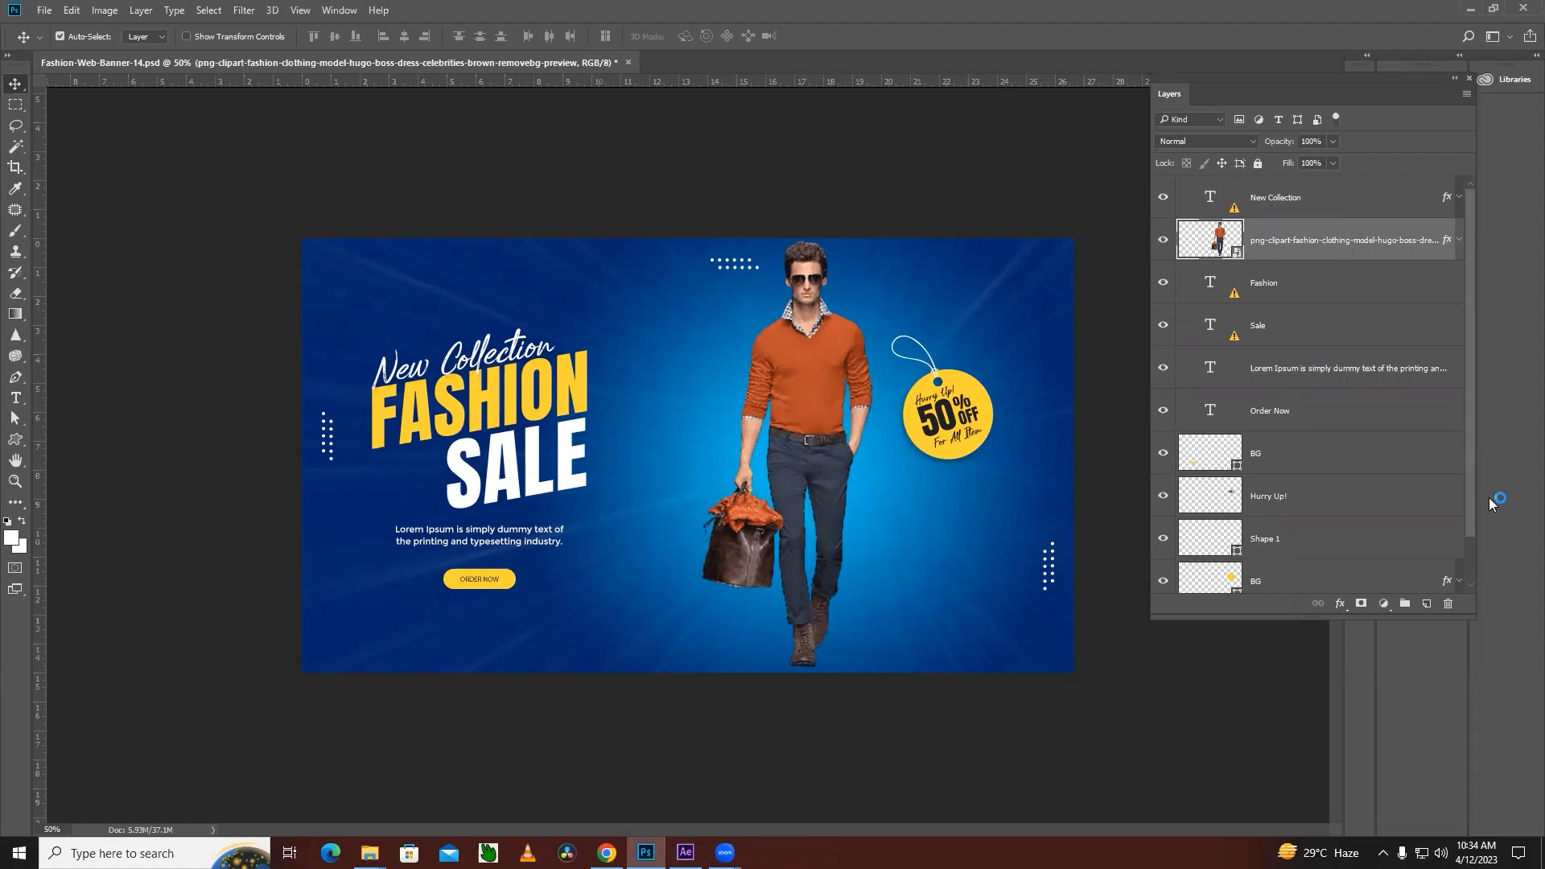
{"action": "left_click_drag", "start_coordinate": [1471, 486], "coordinate": [1472, 546]}
{"action": "left_click", "coordinate": [1281, 572]}
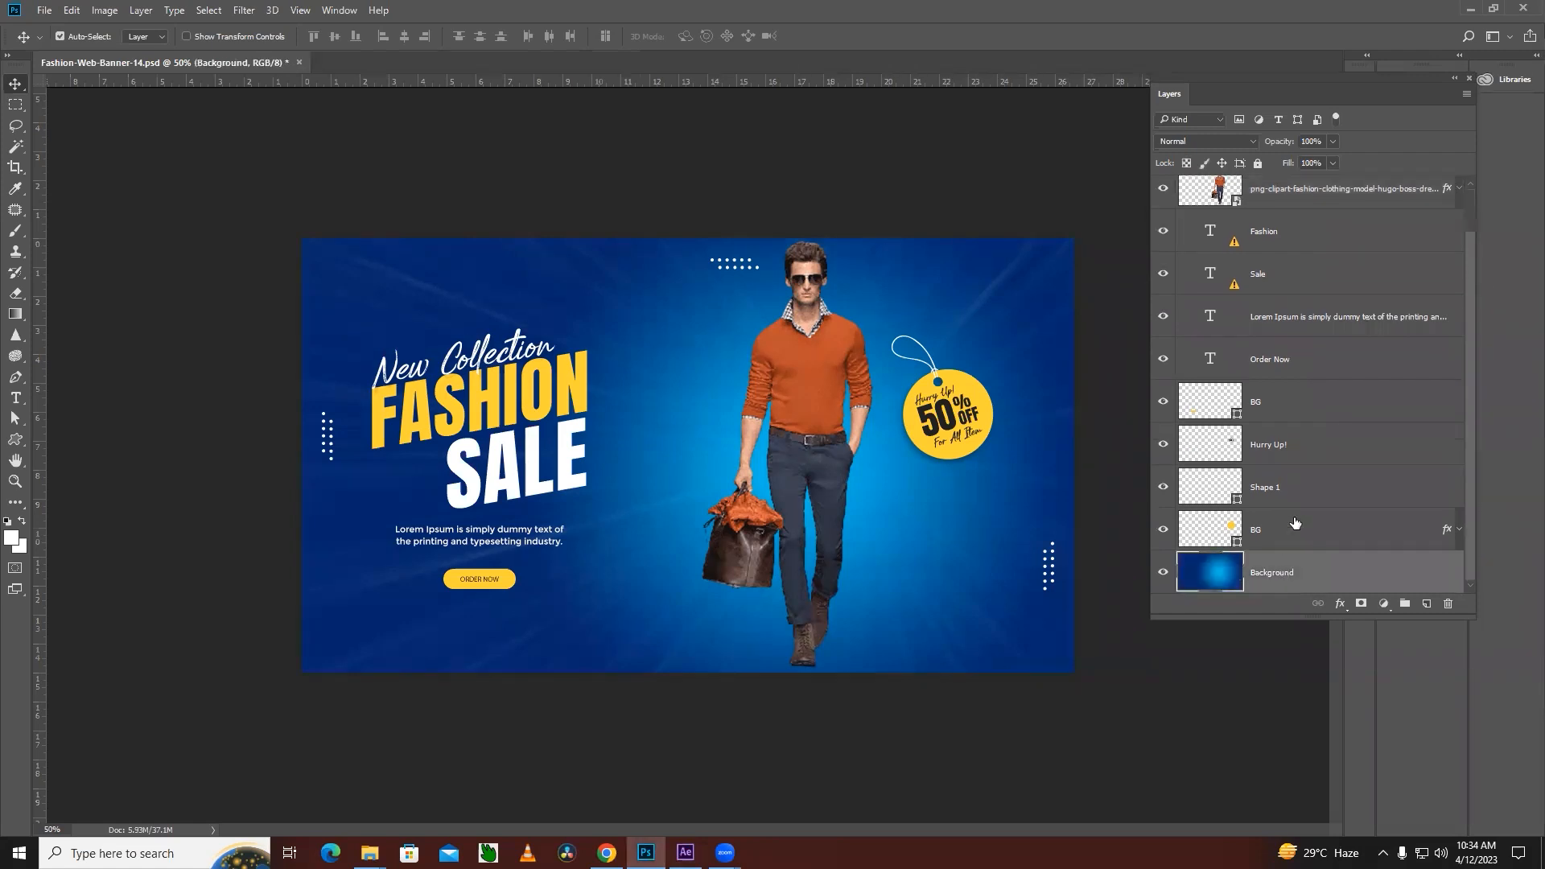
{"action": "left_click_drag", "start_coordinate": [1465, 491], "coordinate": [1470, 439]}
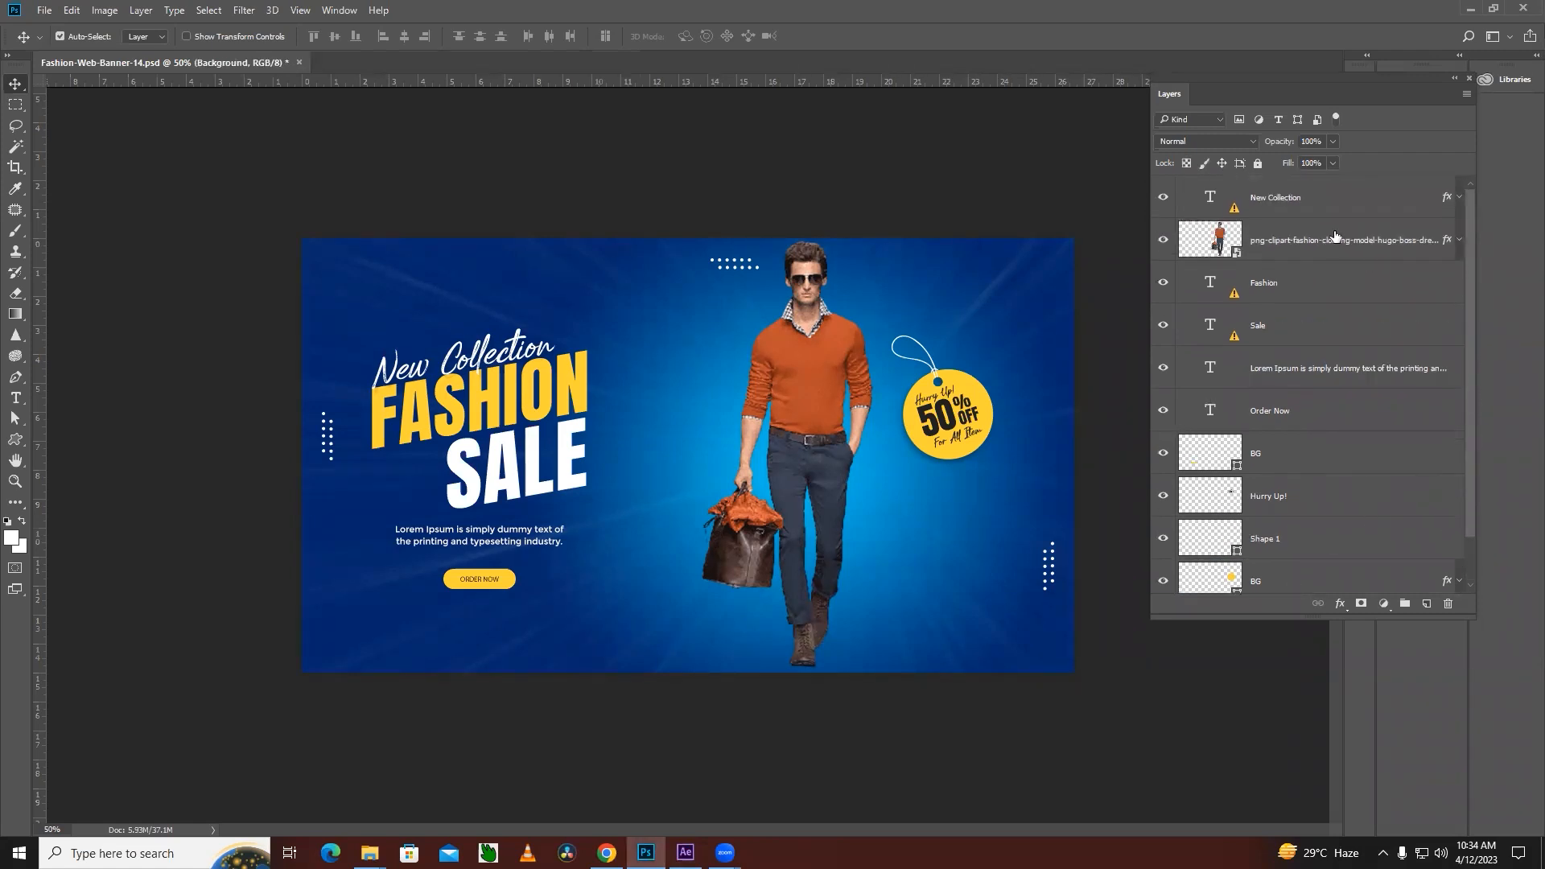
{"action": "left_click", "coordinate": [1256, 197], "text": "shift"}
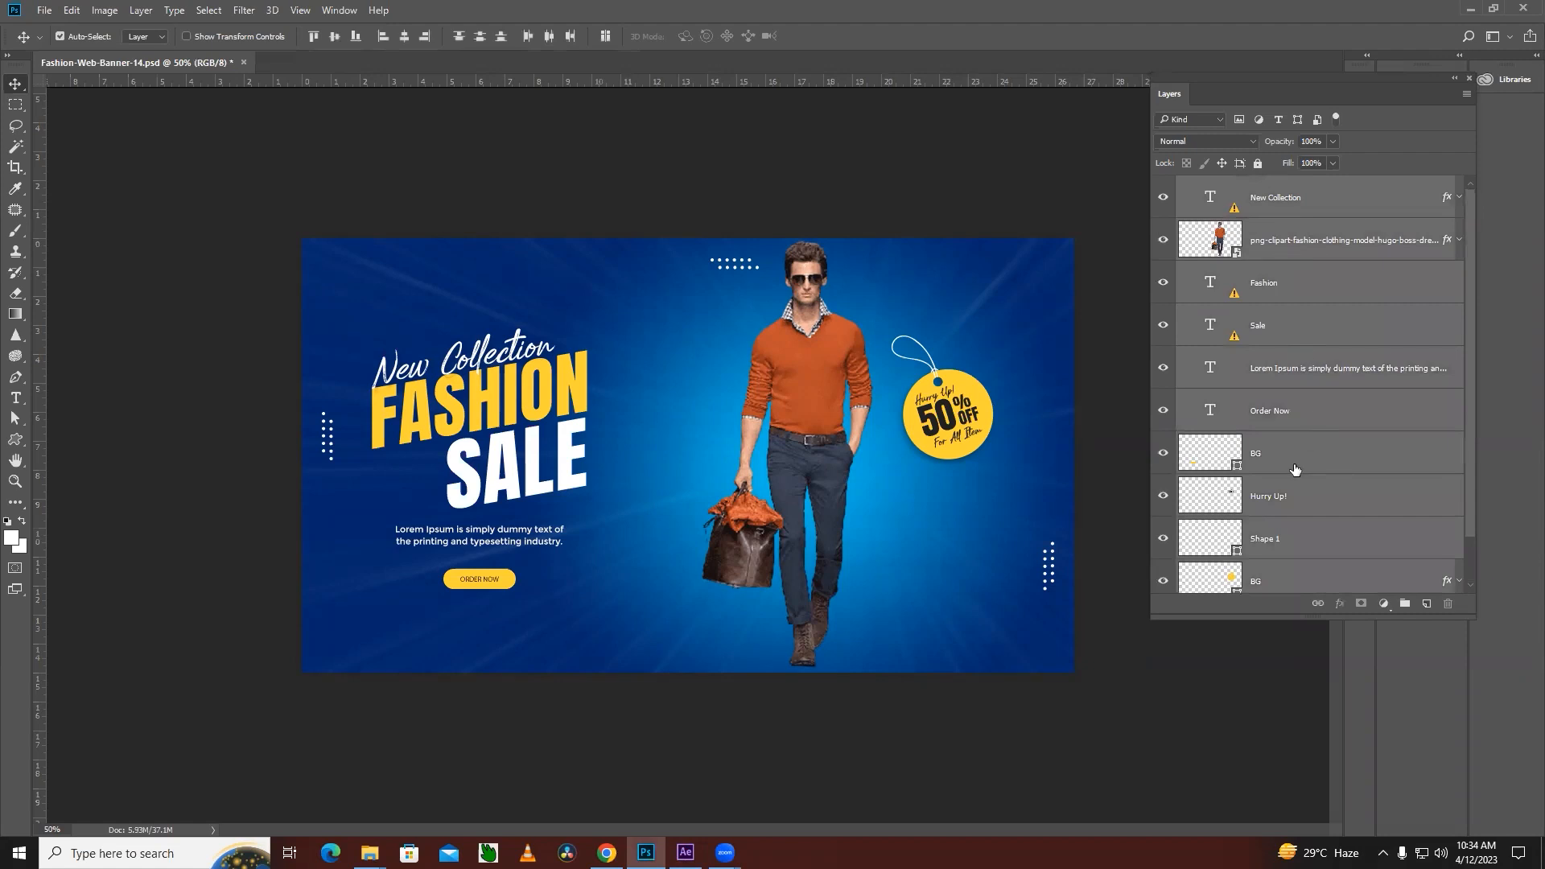
{"action": "key", "text": "ctrl"}
{"action": "key", "text": "ctrl+g"}
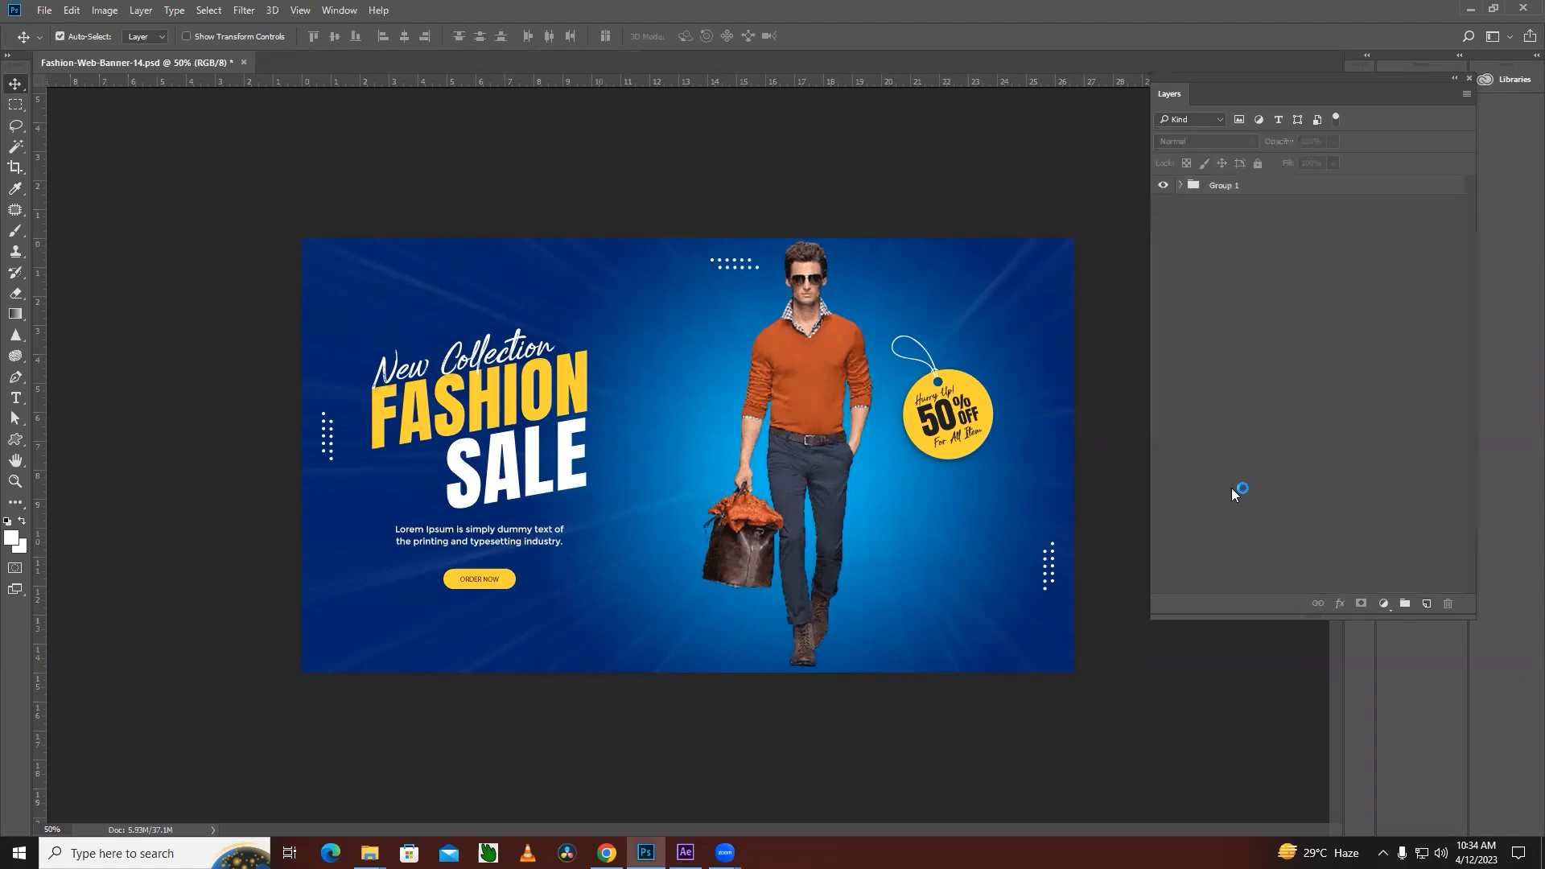
{"action": "left_click", "coordinate": [1180, 185]}
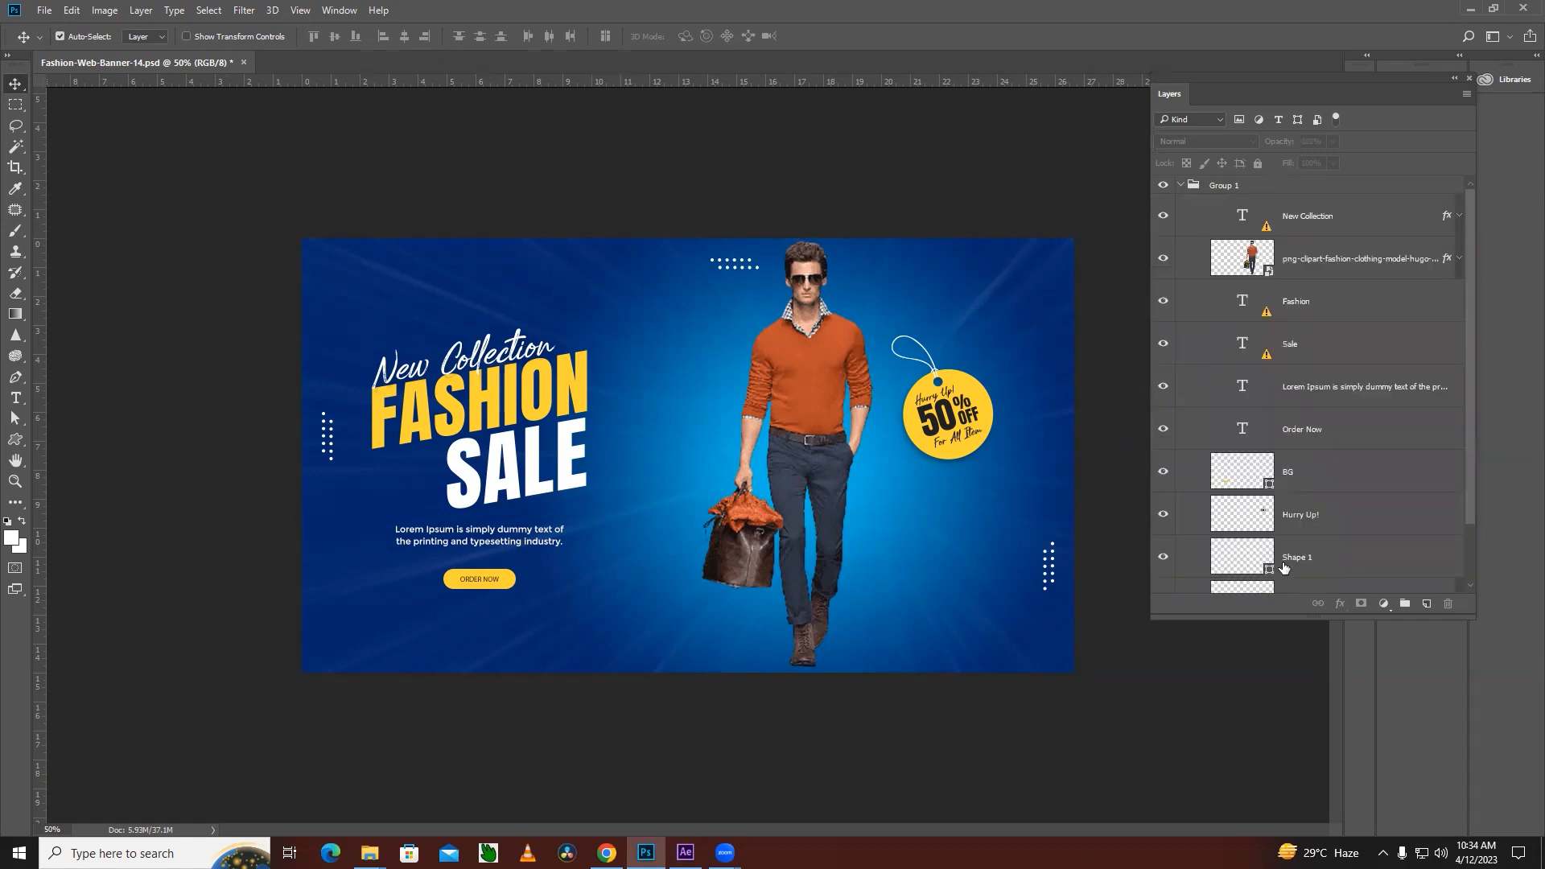
Ungroup Group 1 so that its layers are separate again
{"action": "left_click", "coordinate": [1223, 188]}
{"action": "key", "text": "ctrl"}
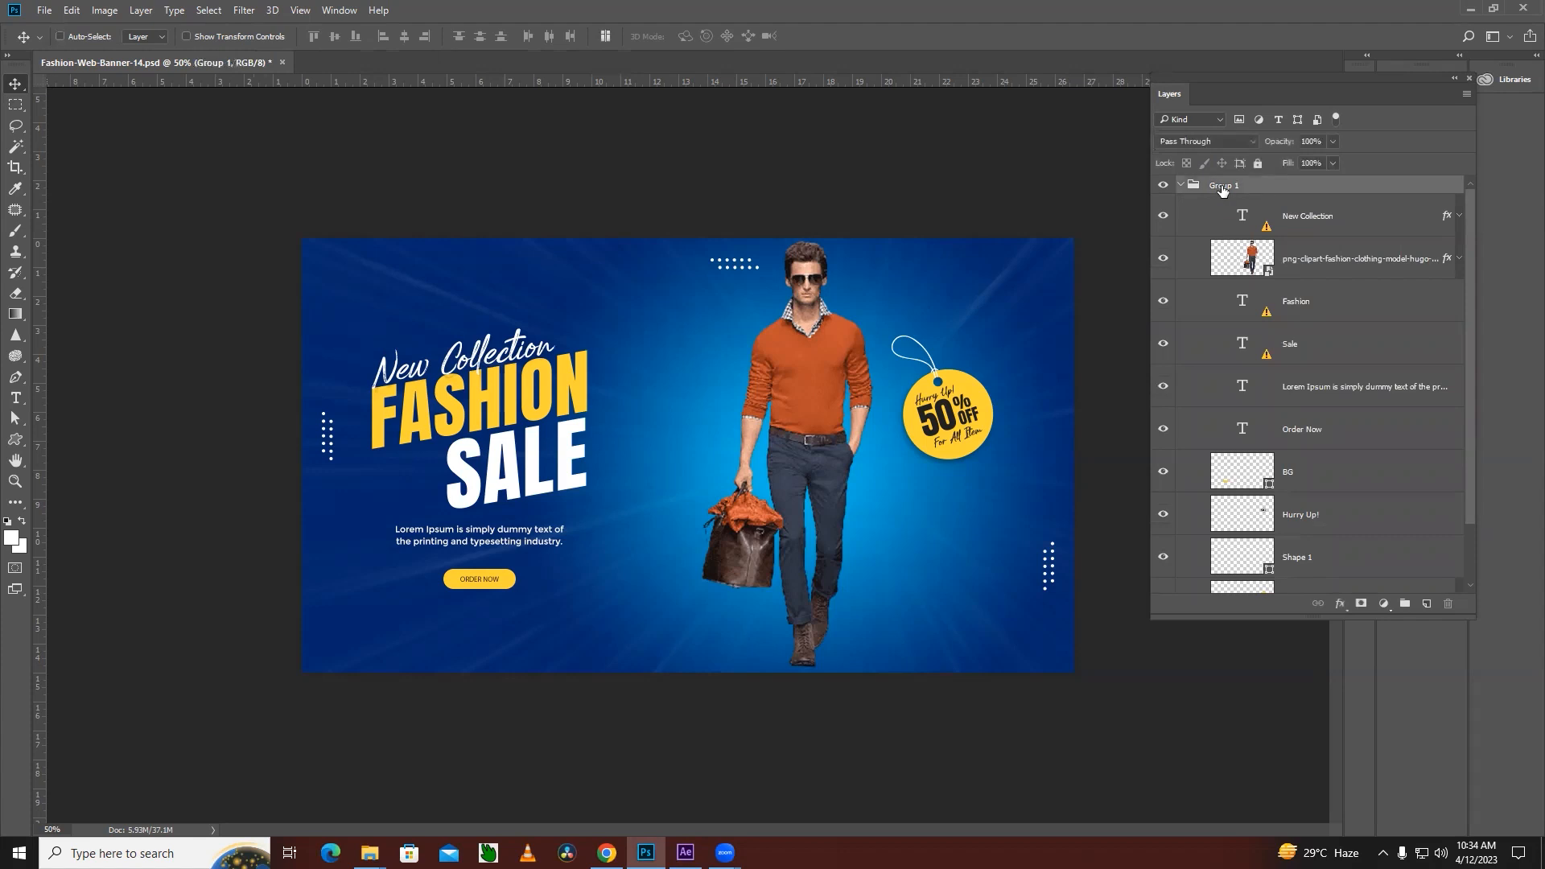
{"action": "key", "text": "ctrl+shift+g"}
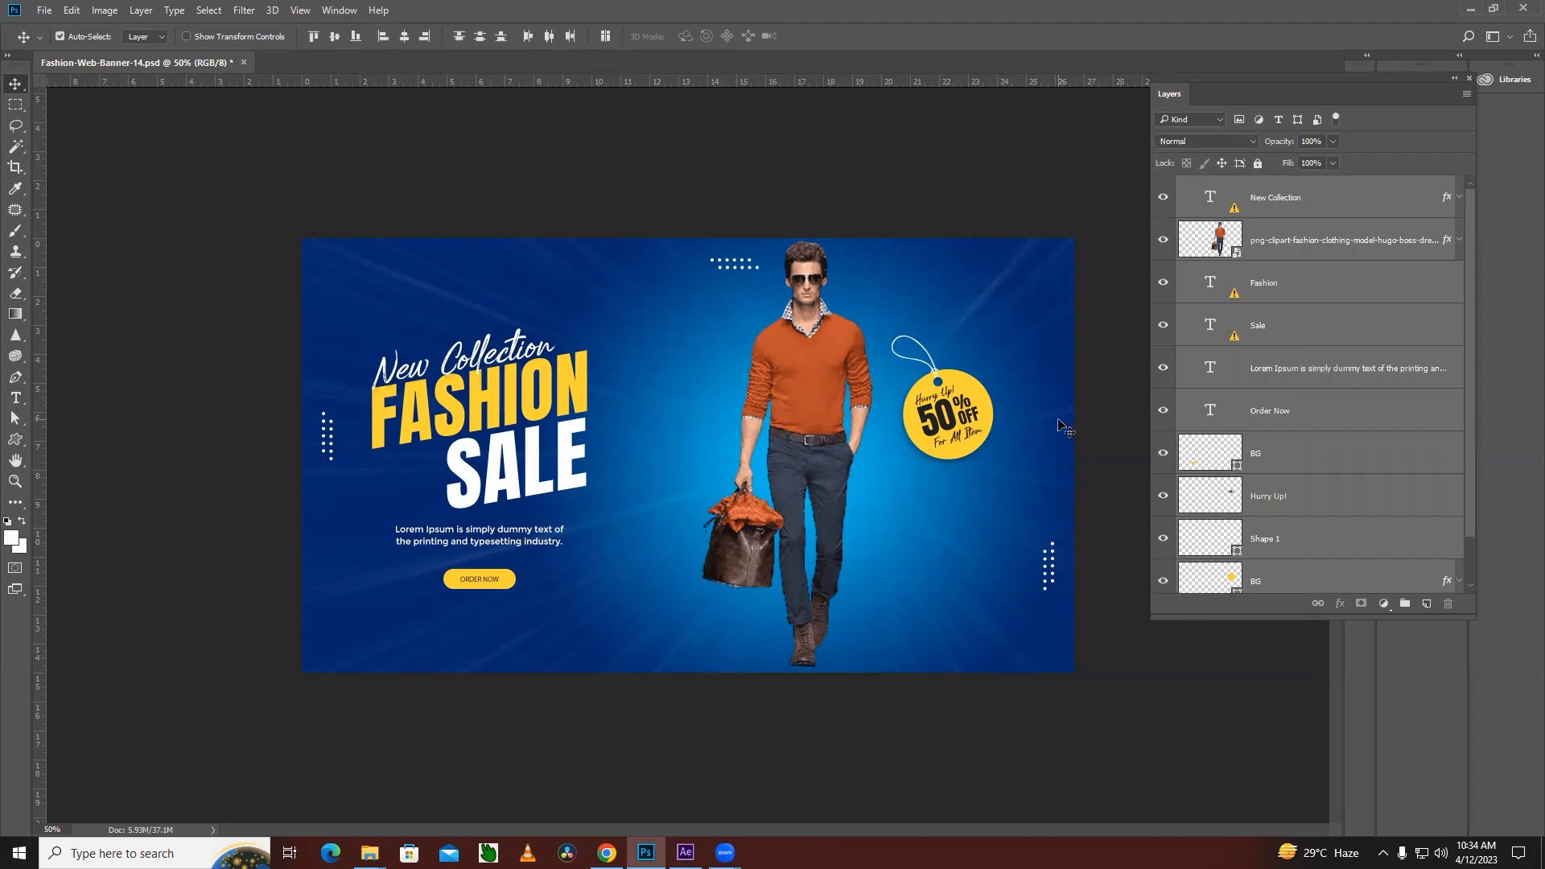
Return to After Effects and import the selected Fashion-Web-Banner-14 PSD as Footage
{"action": "left_click", "coordinate": [685, 853]}
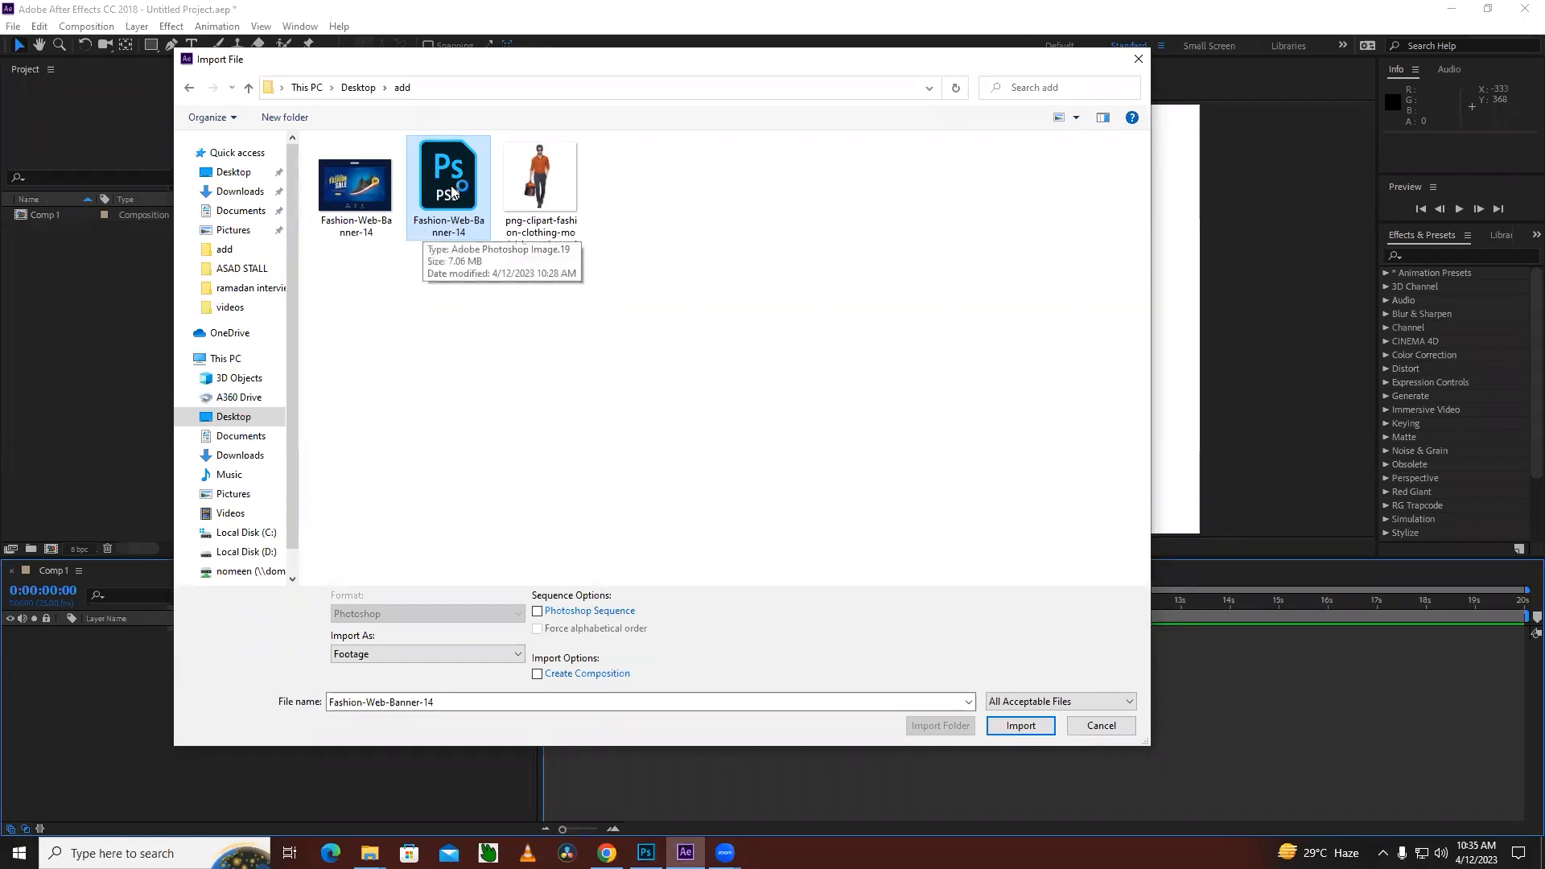
{"action": "left_click", "coordinate": [375, 655]}
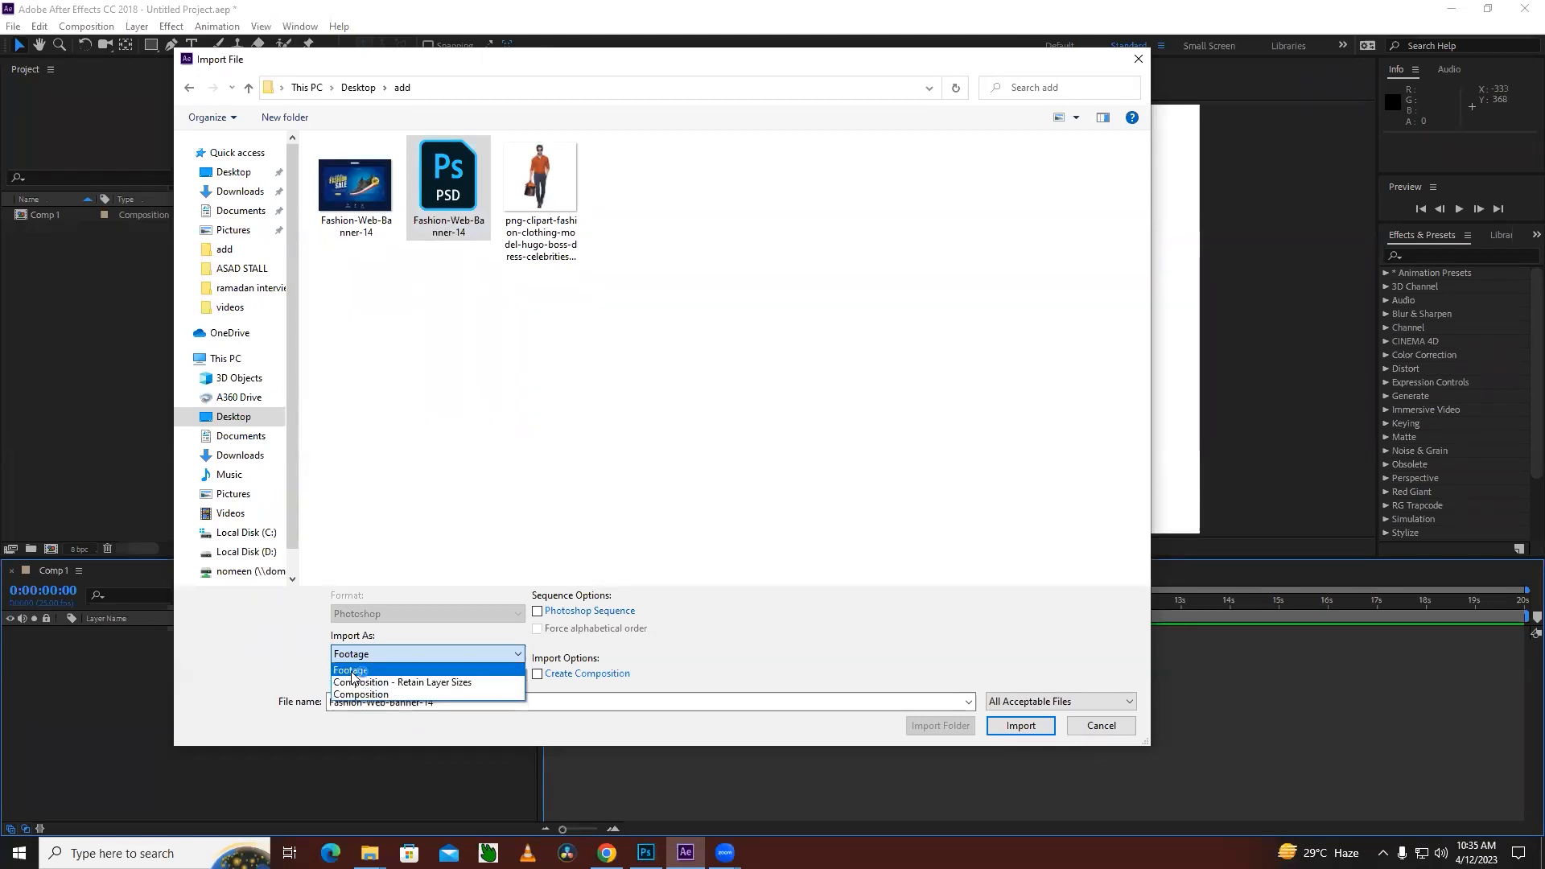
{"action": "left_click", "coordinate": [351, 671]}
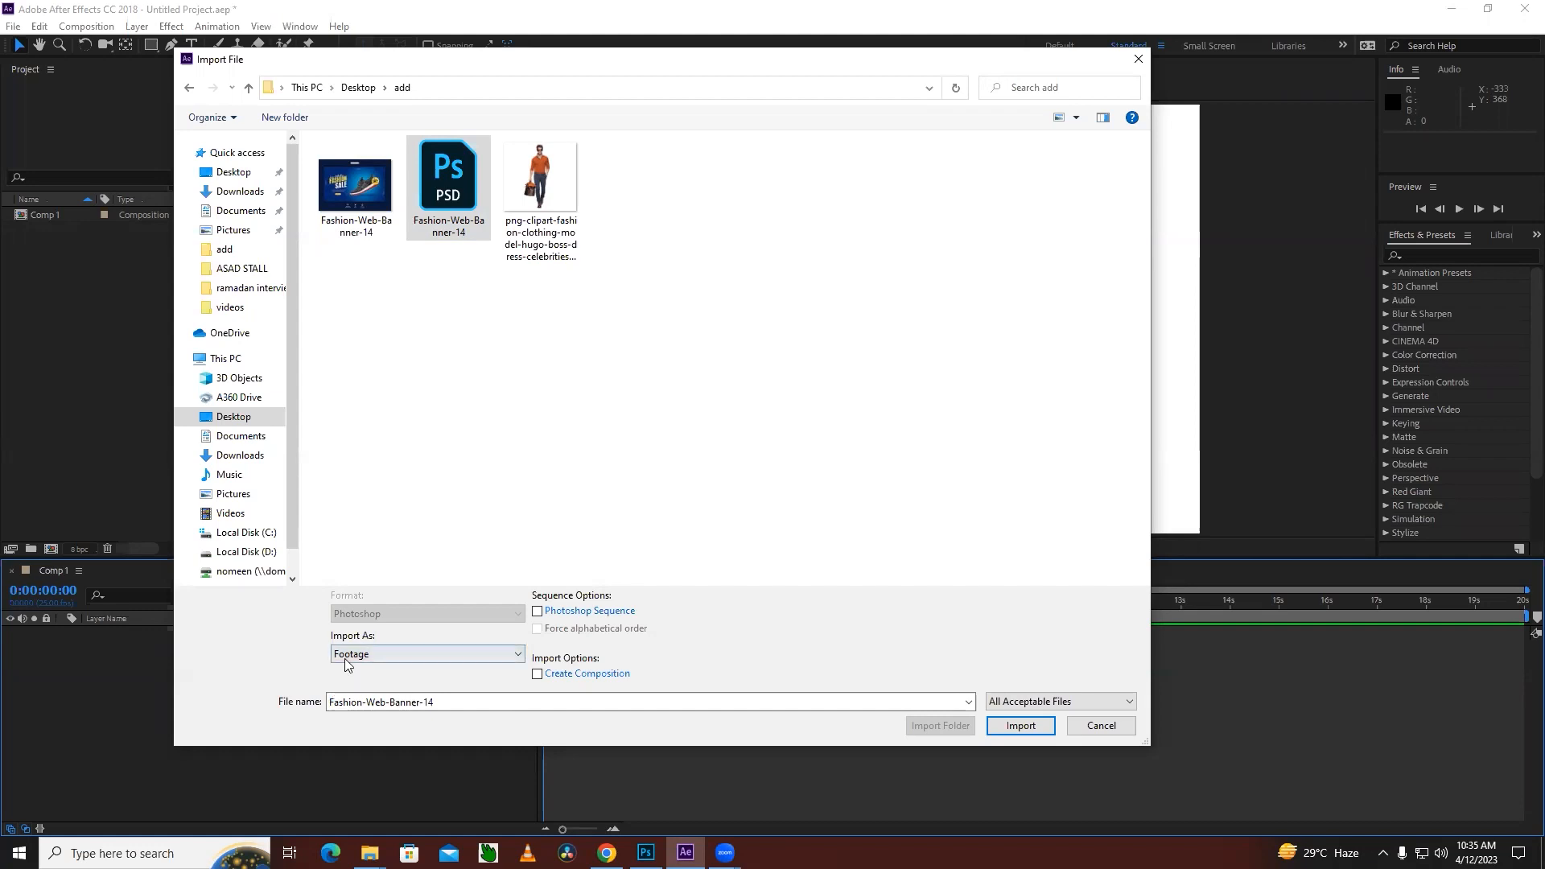
{"action": "left_click", "coordinate": [1019, 726]}
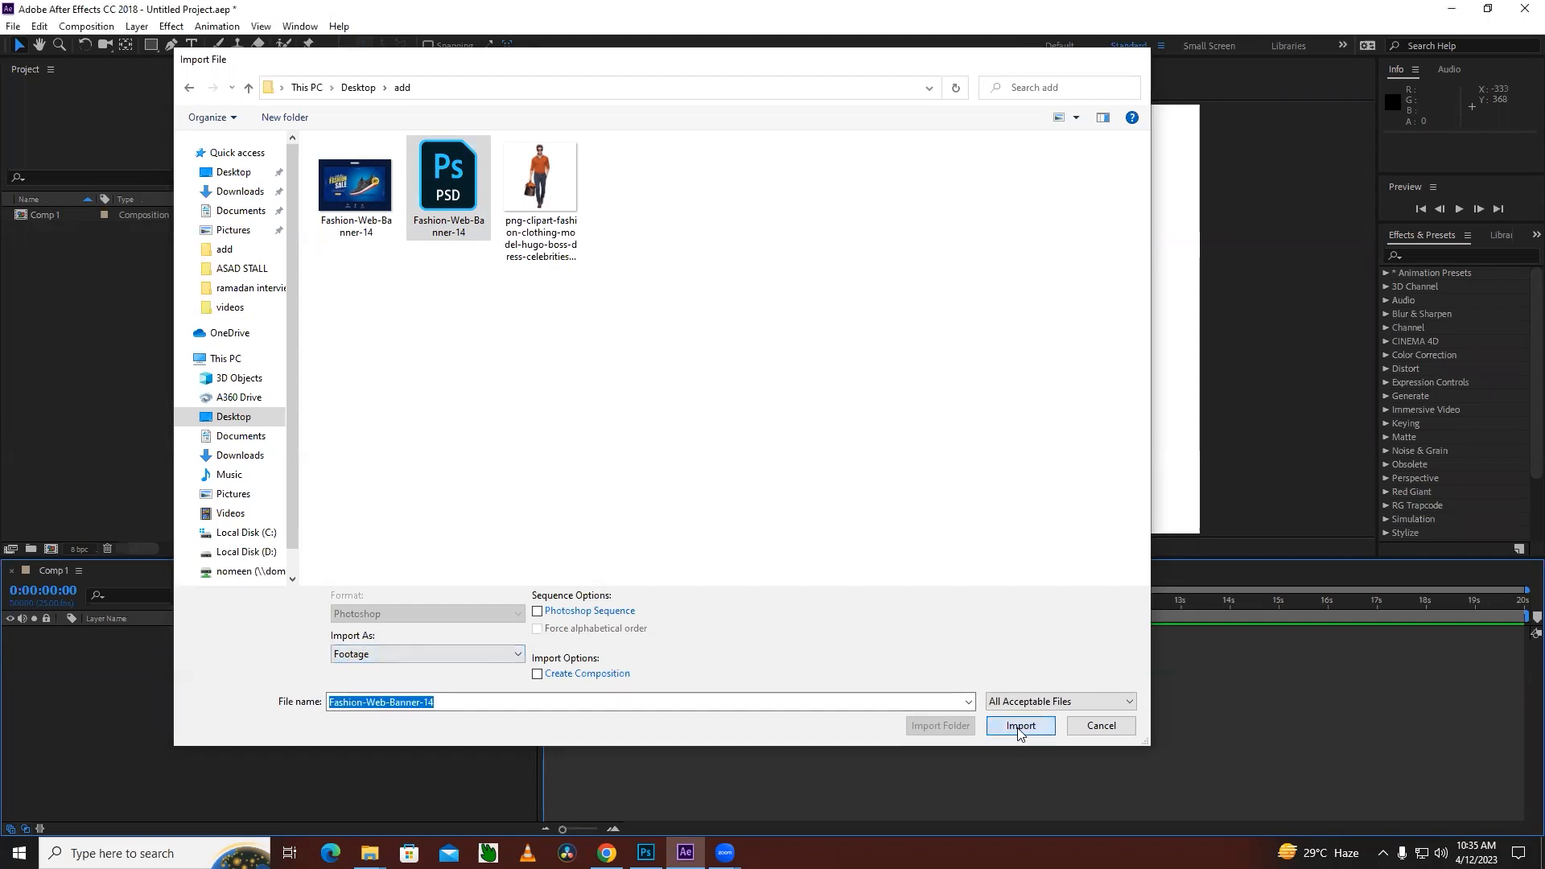
Set the PSD's import kind to Footage and choose the single layer Fashion instead of merged layers
{"action": "left_click", "coordinate": [633, 129]}
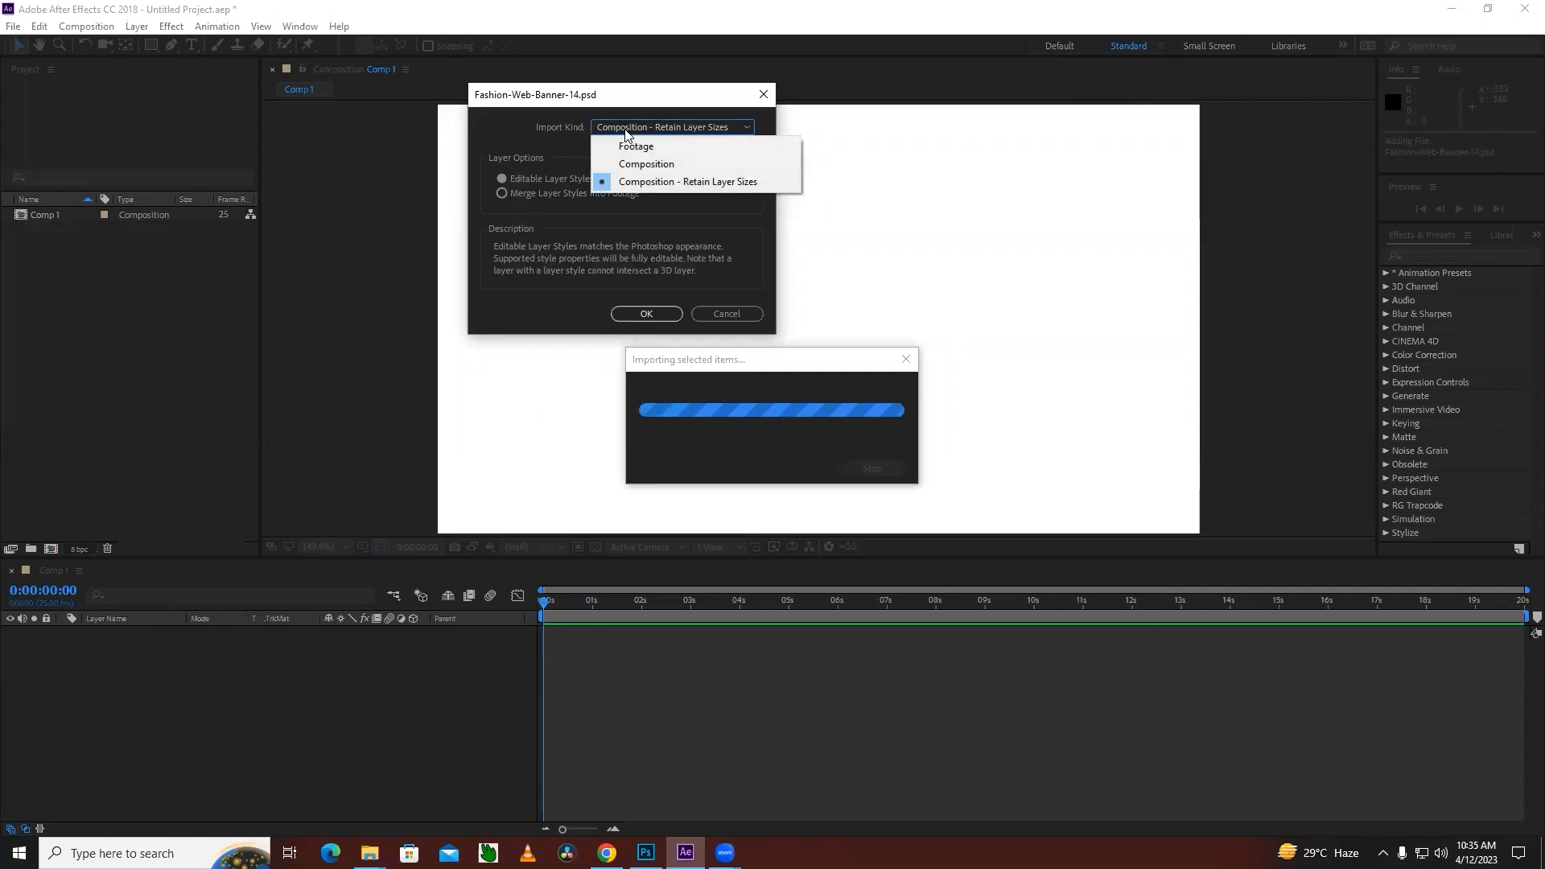
{"action": "left_click", "coordinate": [656, 148]}
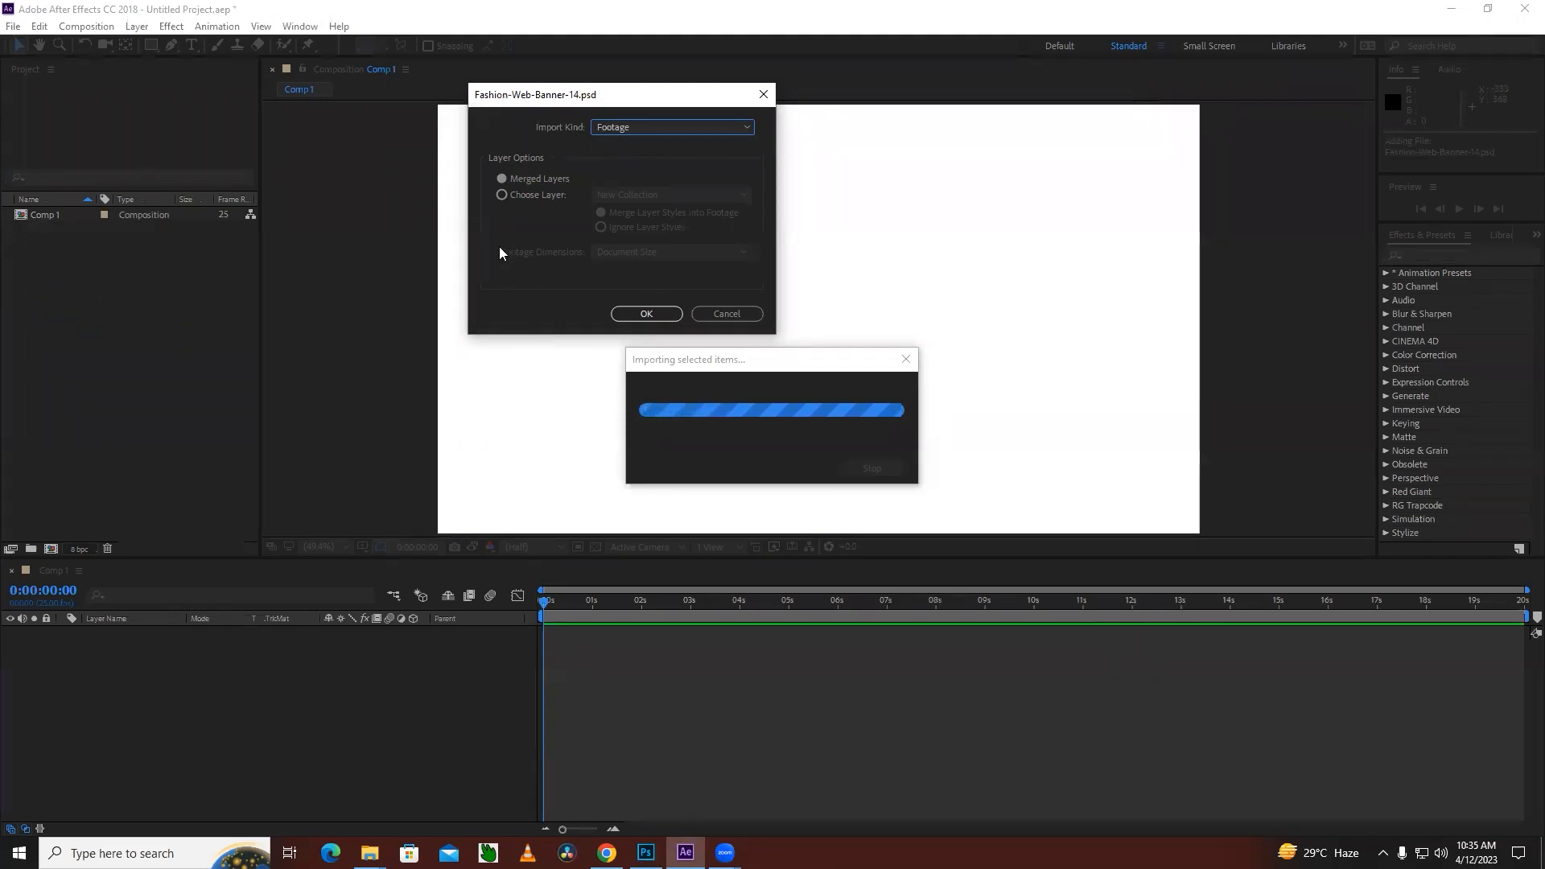
{"action": "left_click", "coordinate": [502, 194]}
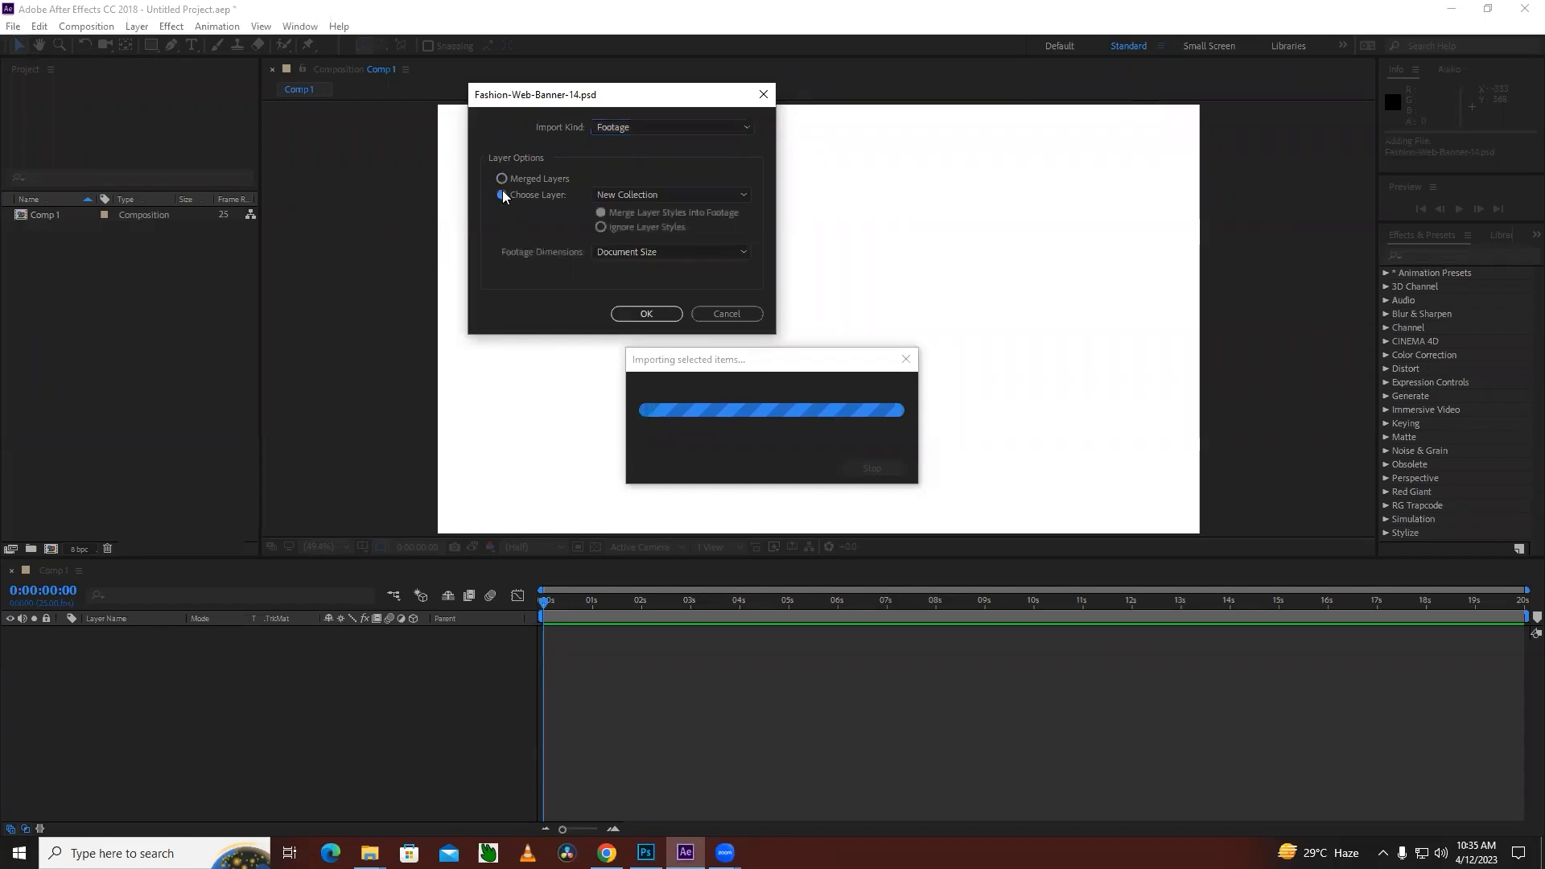
{"action": "left_click", "coordinate": [643, 197]}
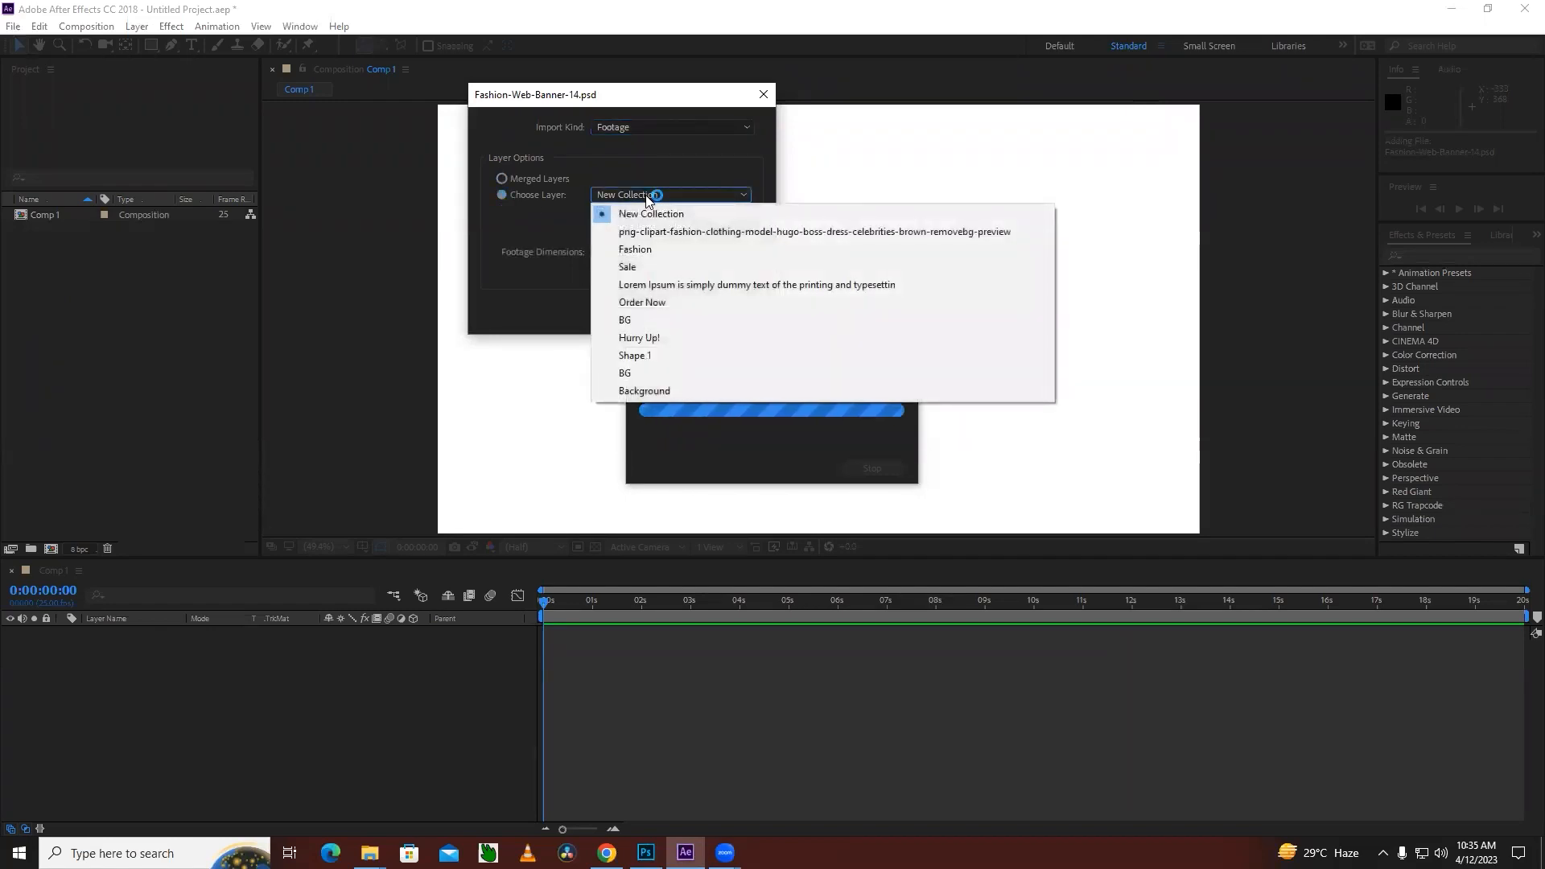
{"action": "left_click", "coordinate": [637, 250]}
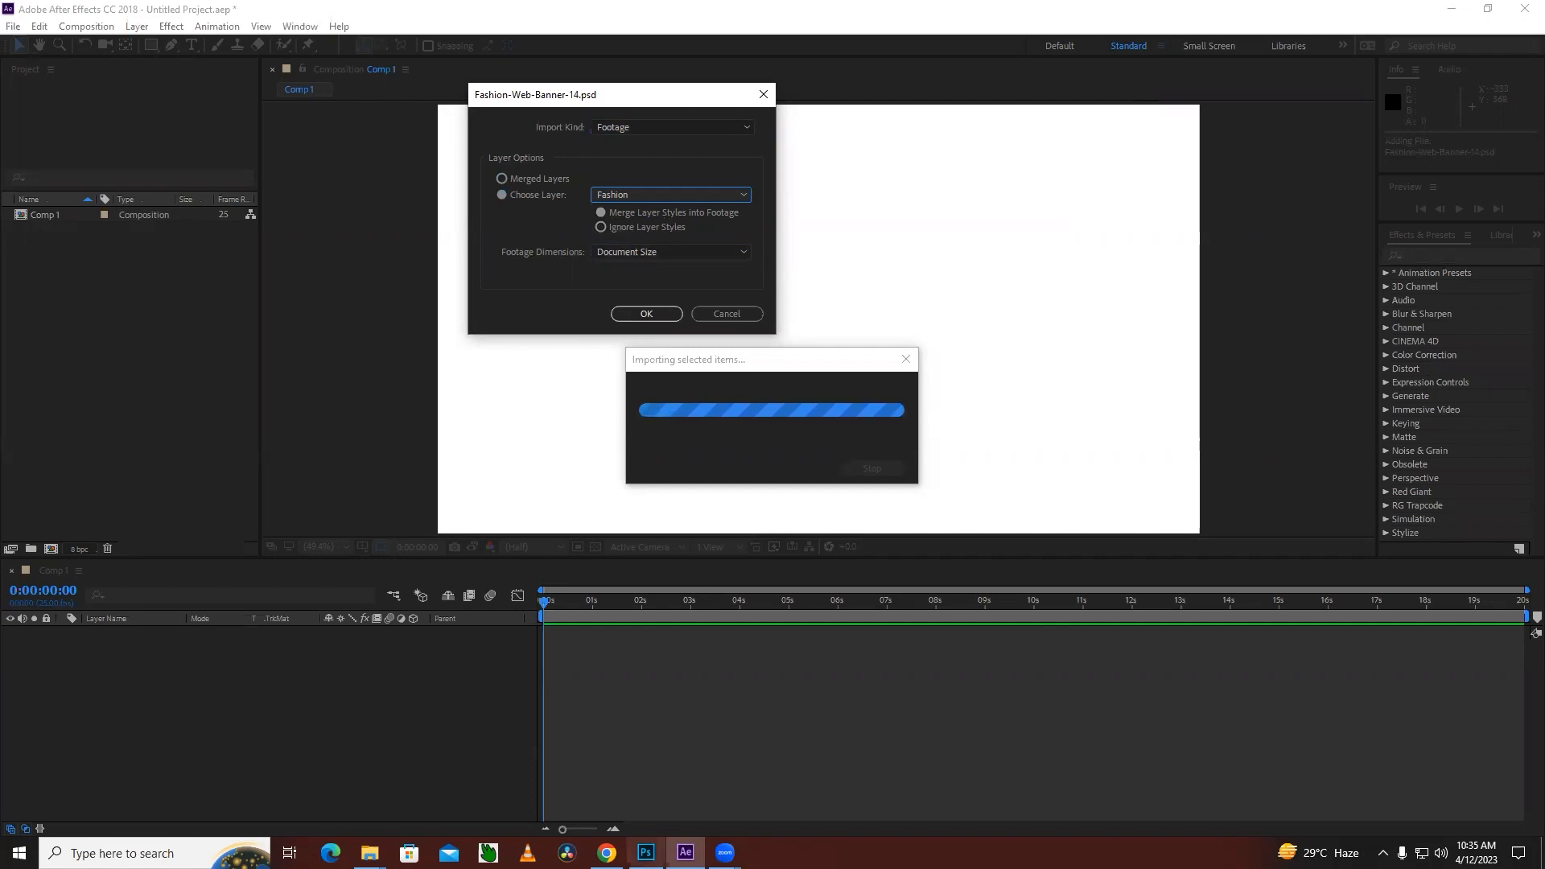
Switch to Photoshop to examine the banner's layers, and return to the import options in After Effects
{"action": "left_click", "coordinate": [645, 852]}
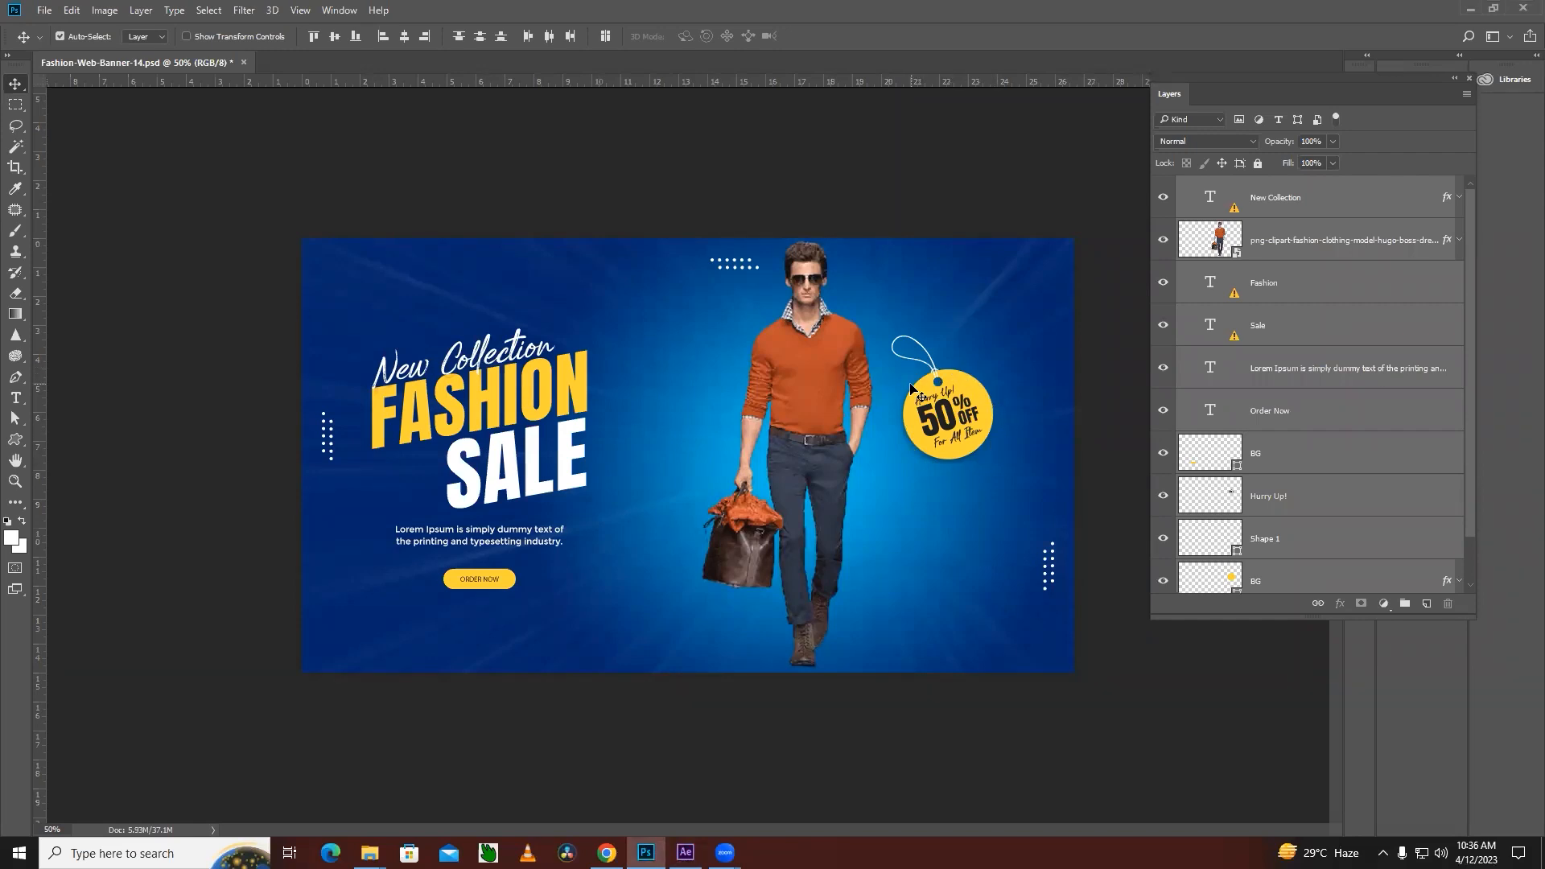
{"action": "mouse_move", "coordinate": [645, 853]}
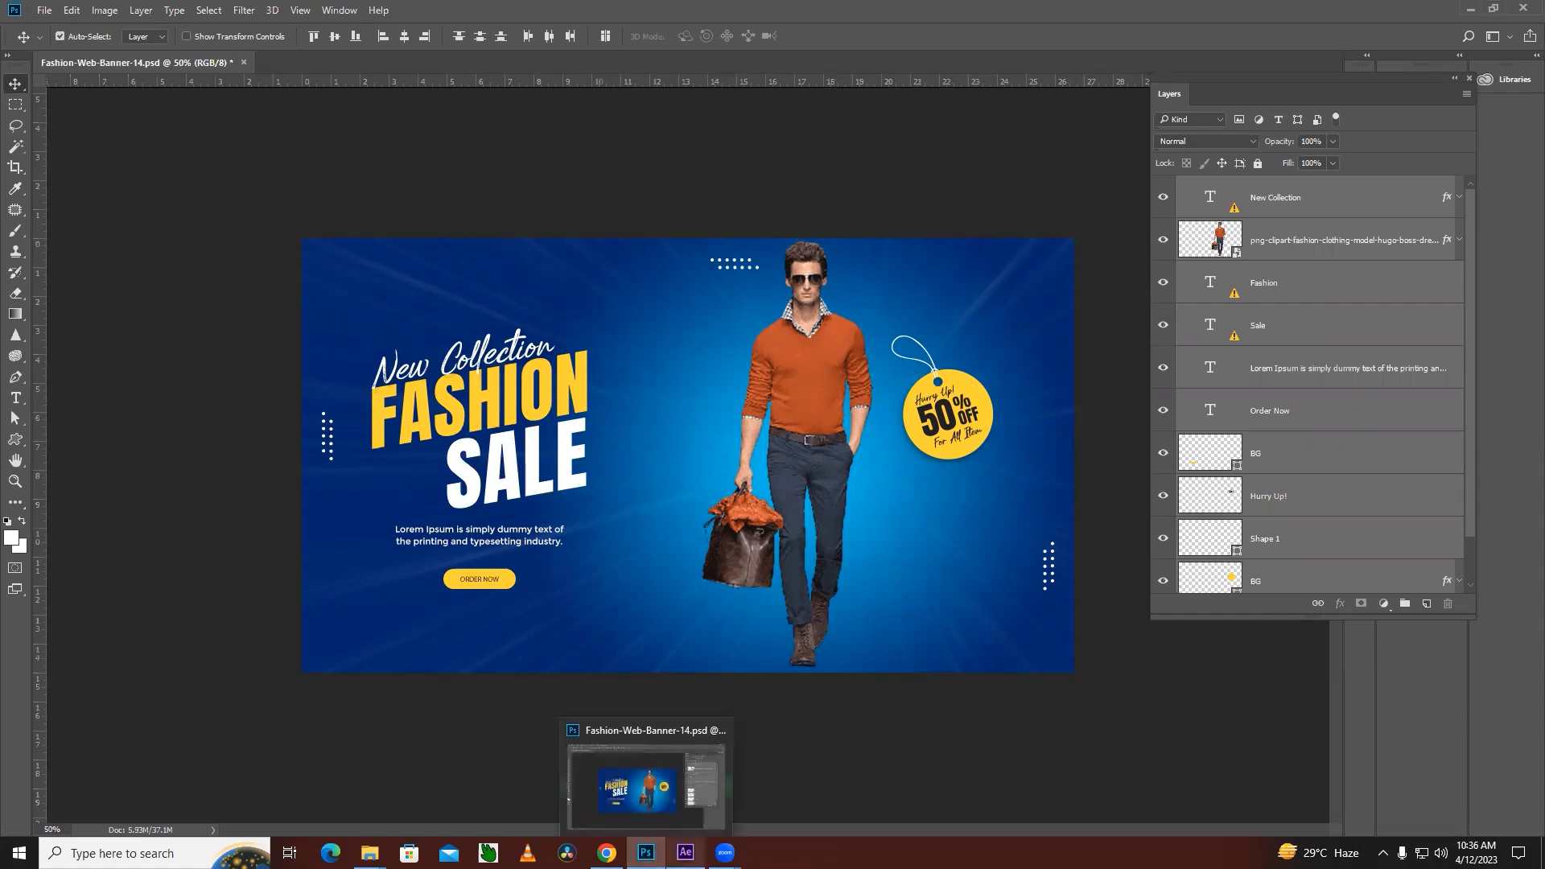
{"action": "left_click", "coordinate": [685, 852]}
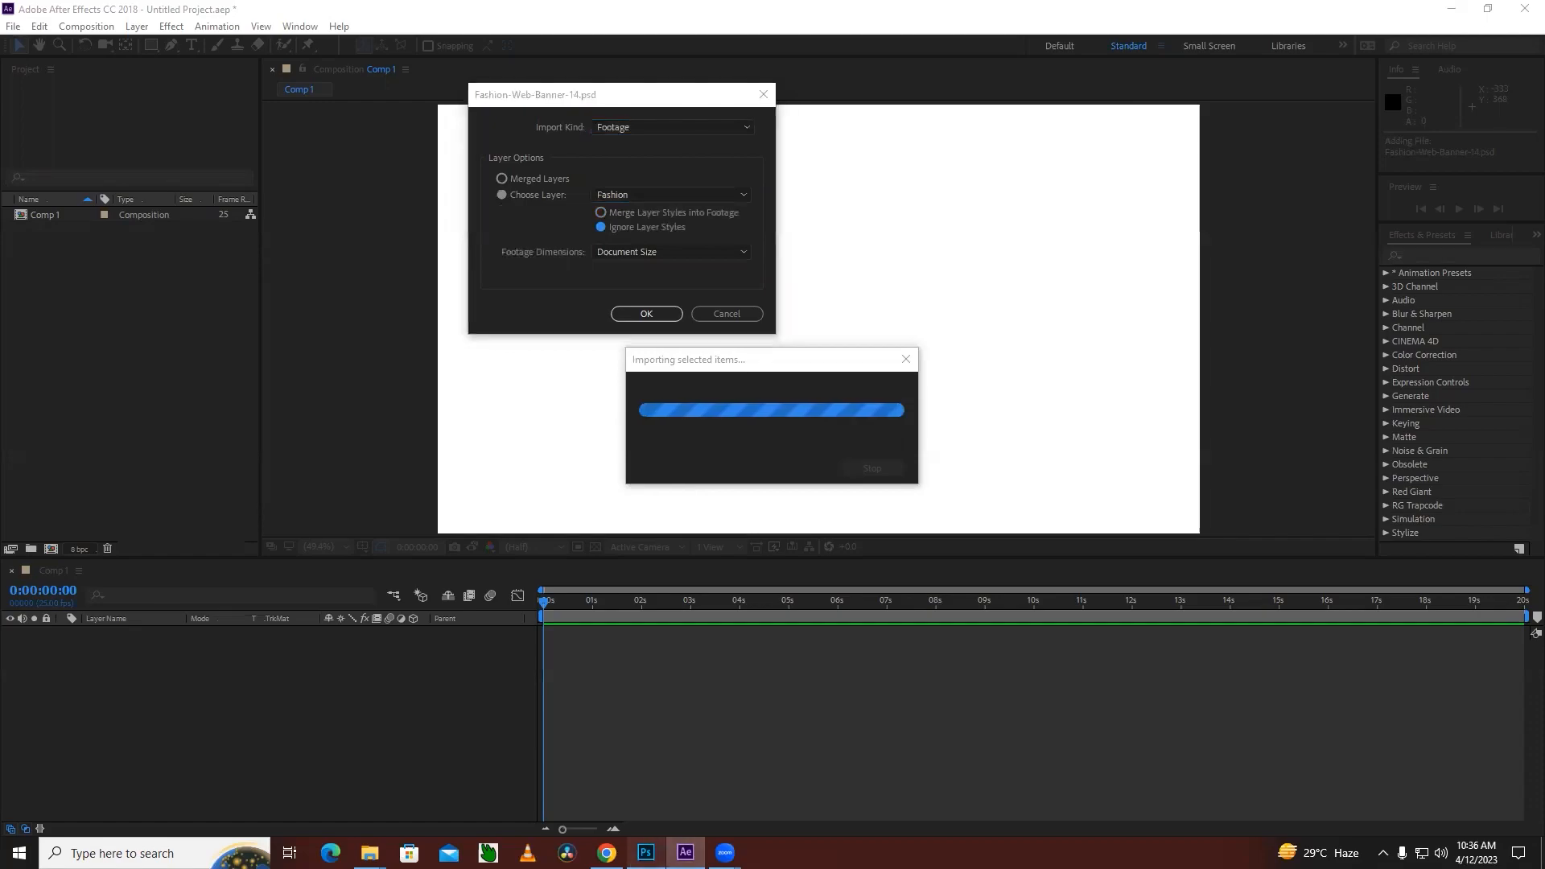
Set the Fashion layer to merge its layer styles into the footage, with Layer Size as the footage dimensions
{"action": "left_click", "coordinate": [645, 853]}
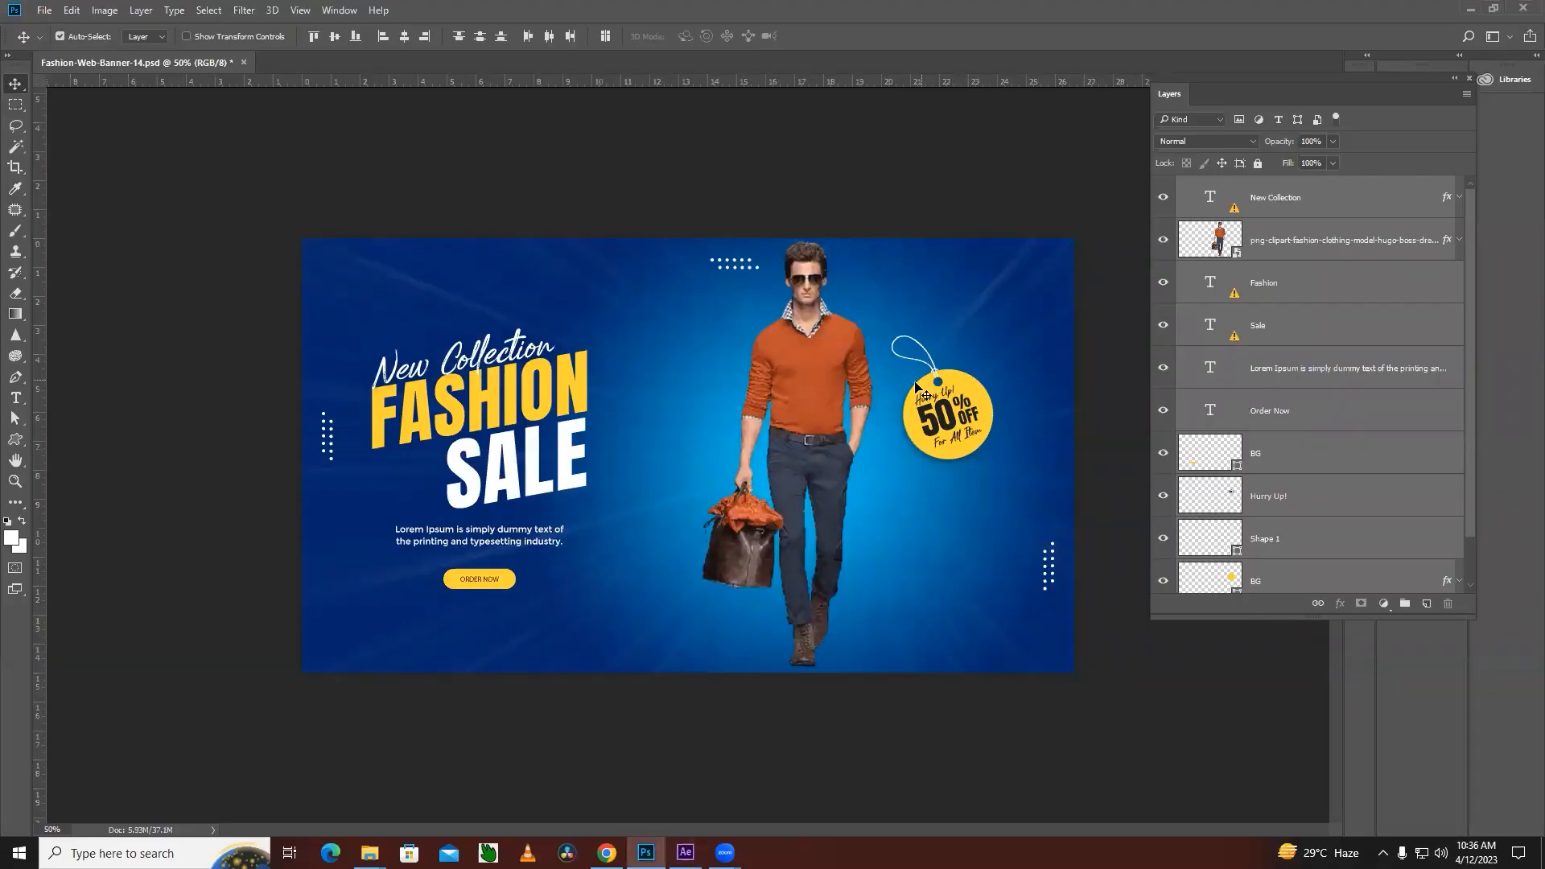
{"action": "left_click", "coordinate": [685, 853]}
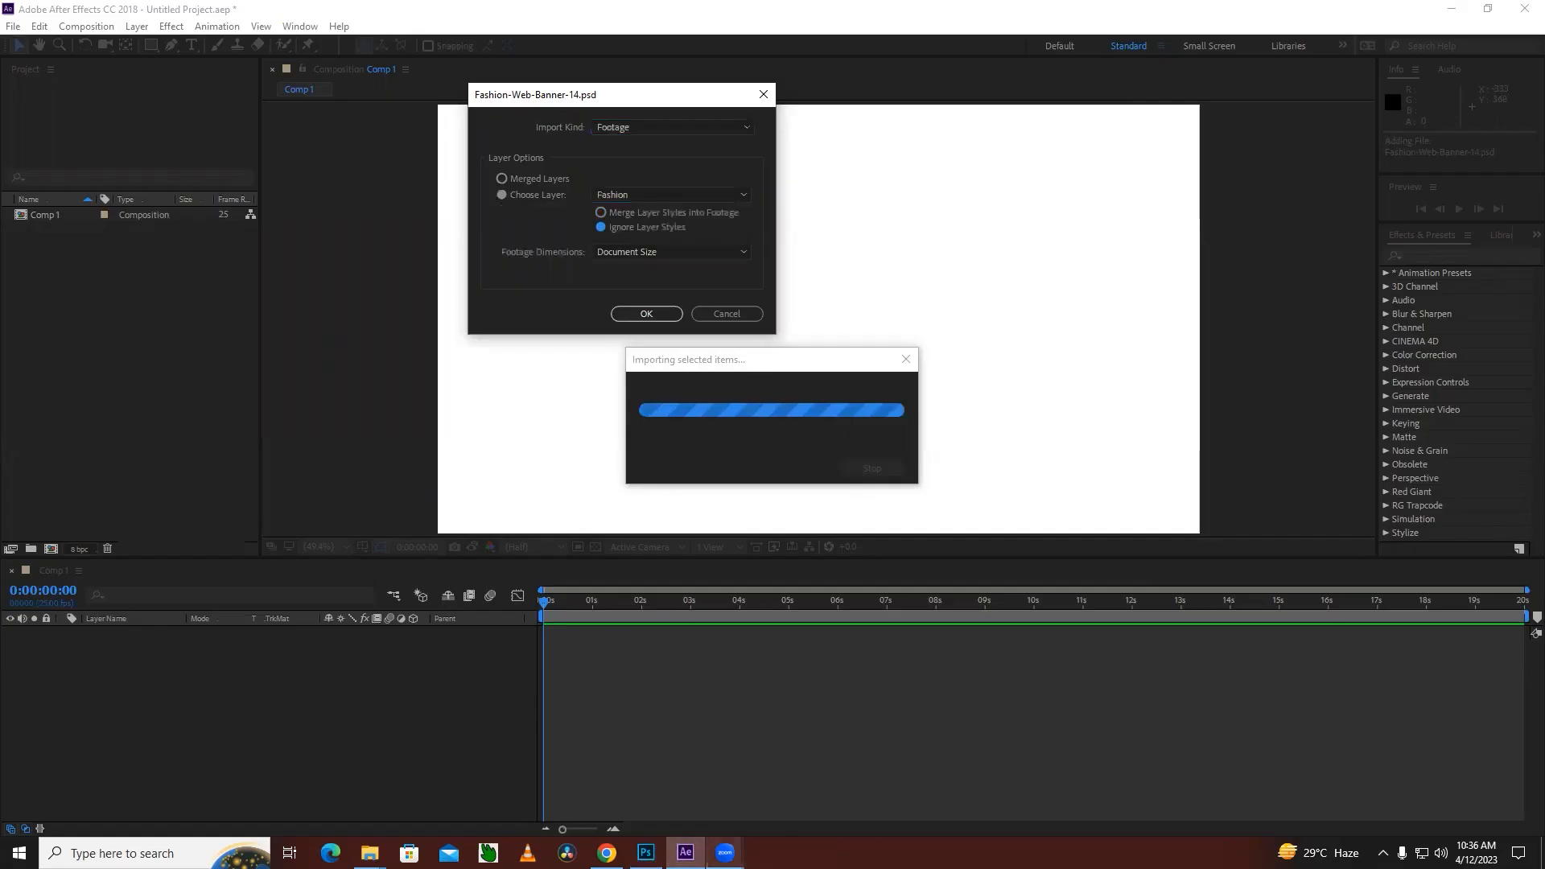
{"action": "left_click", "coordinate": [602, 214]}
{"action": "left_click", "coordinate": [622, 253]}
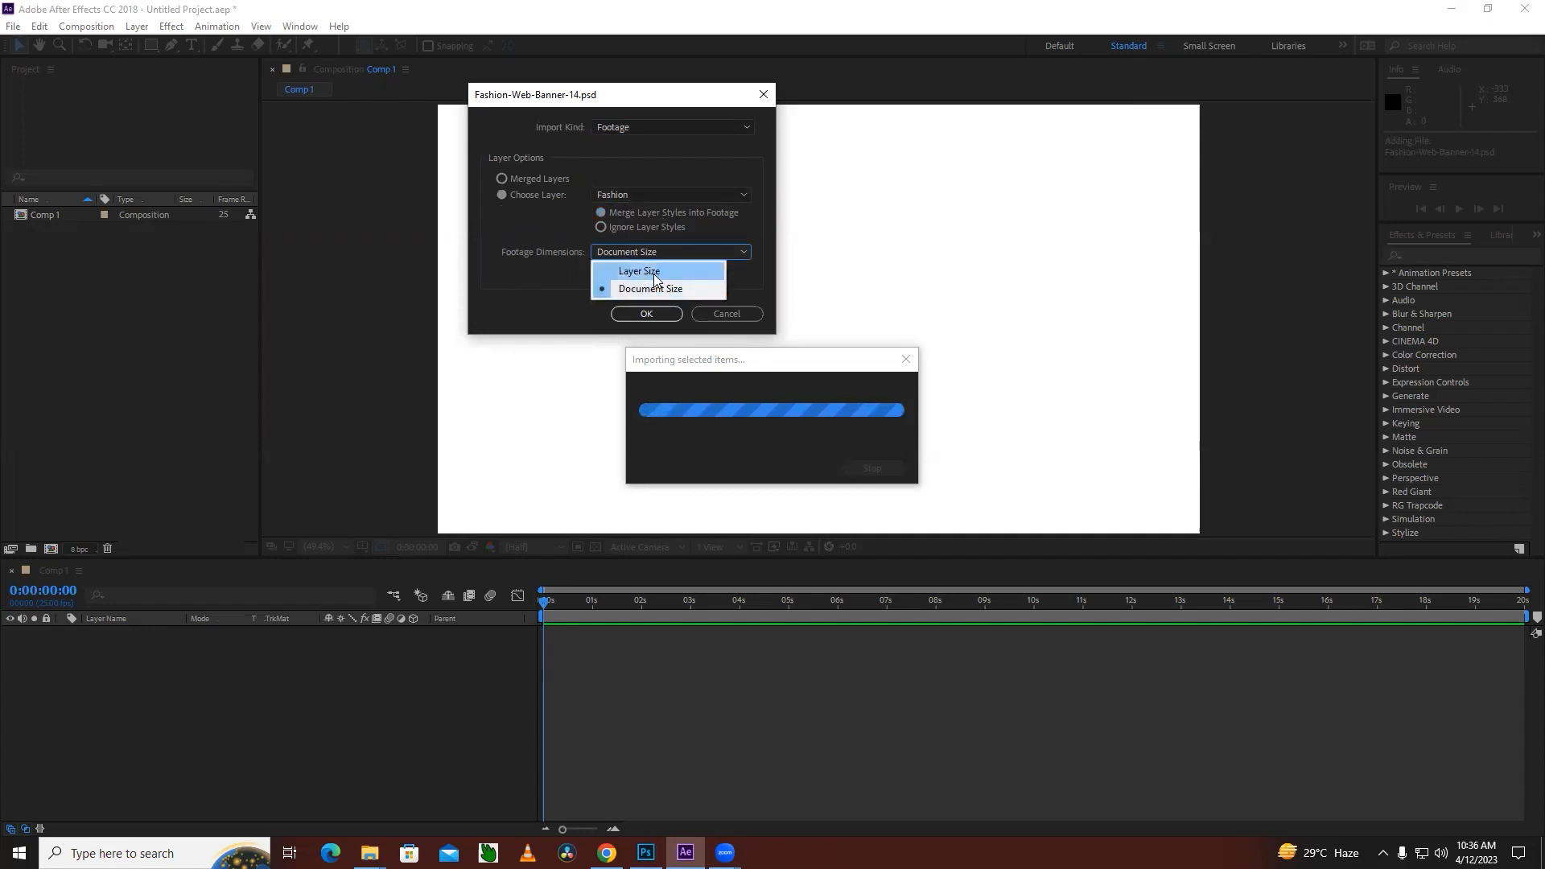
{"action": "left_click", "coordinate": [653, 272]}
{"action": "left_click", "coordinate": [635, 251]}
{"action": "left_click", "coordinate": [634, 272]}
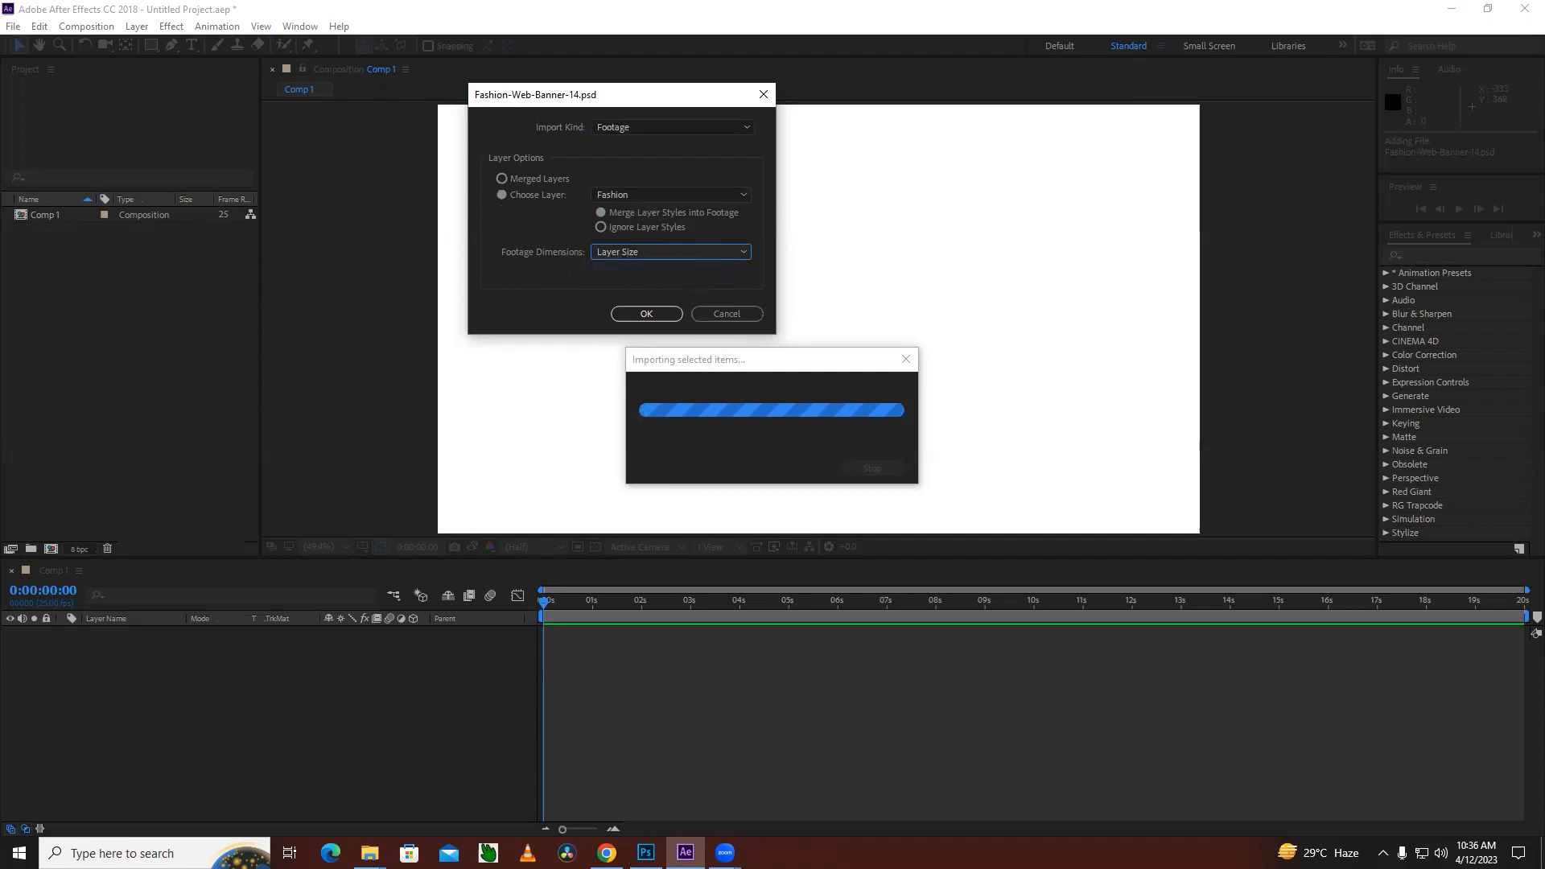
Compare with the banner in Photoshop, set the footage dimensions to Document Size, and import the Fashion layer
{"action": "left_click", "coordinate": [646, 853]}
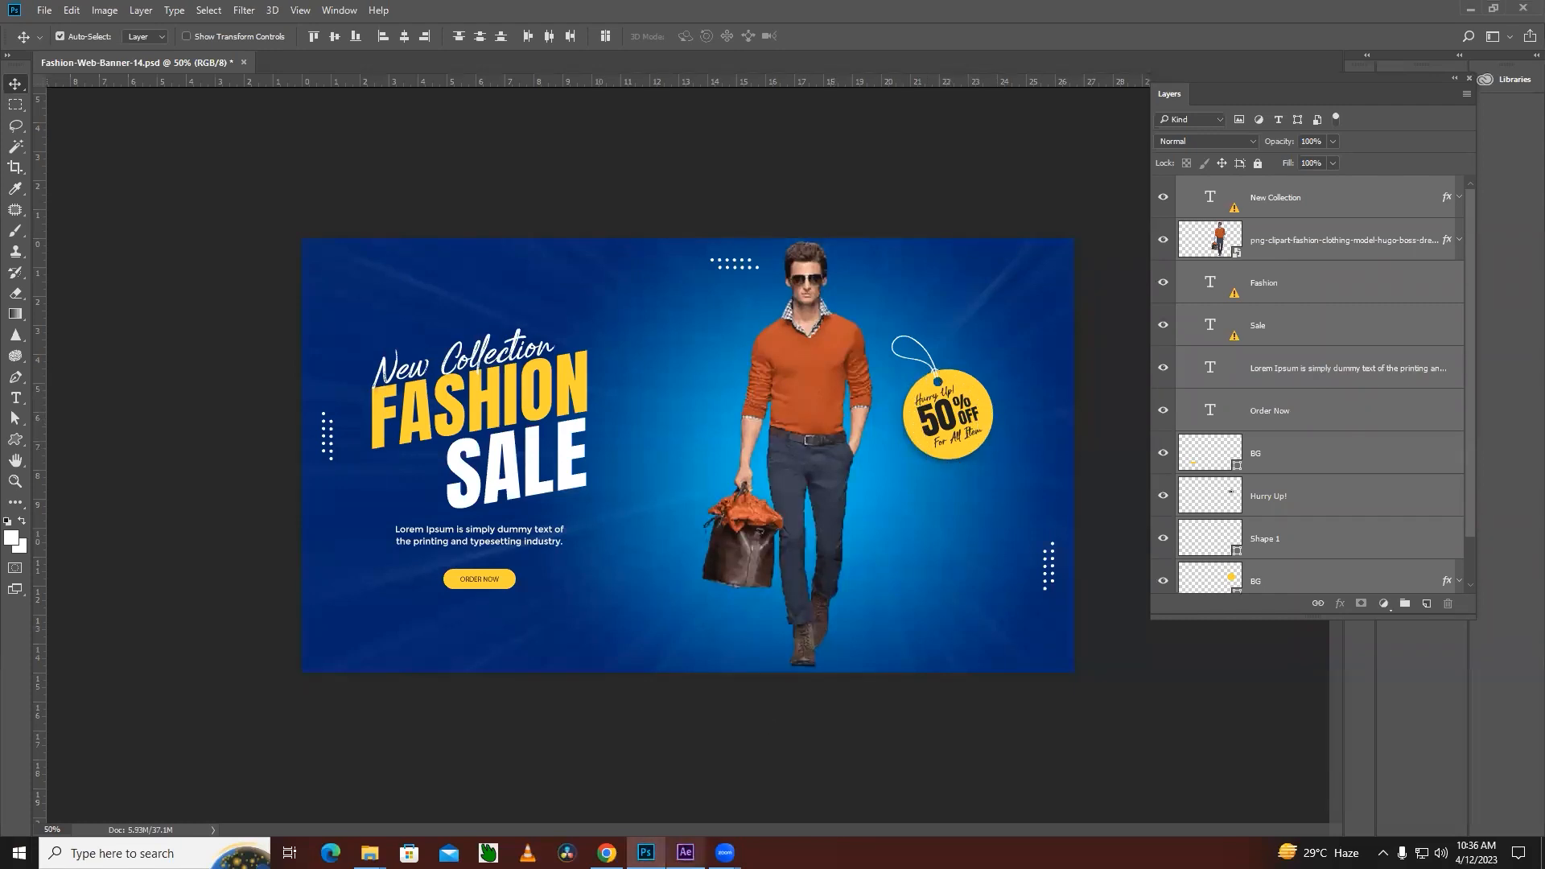
{"action": "left_click", "coordinate": [684, 853]}
{"action": "left_click", "coordinate": [628, 252]}
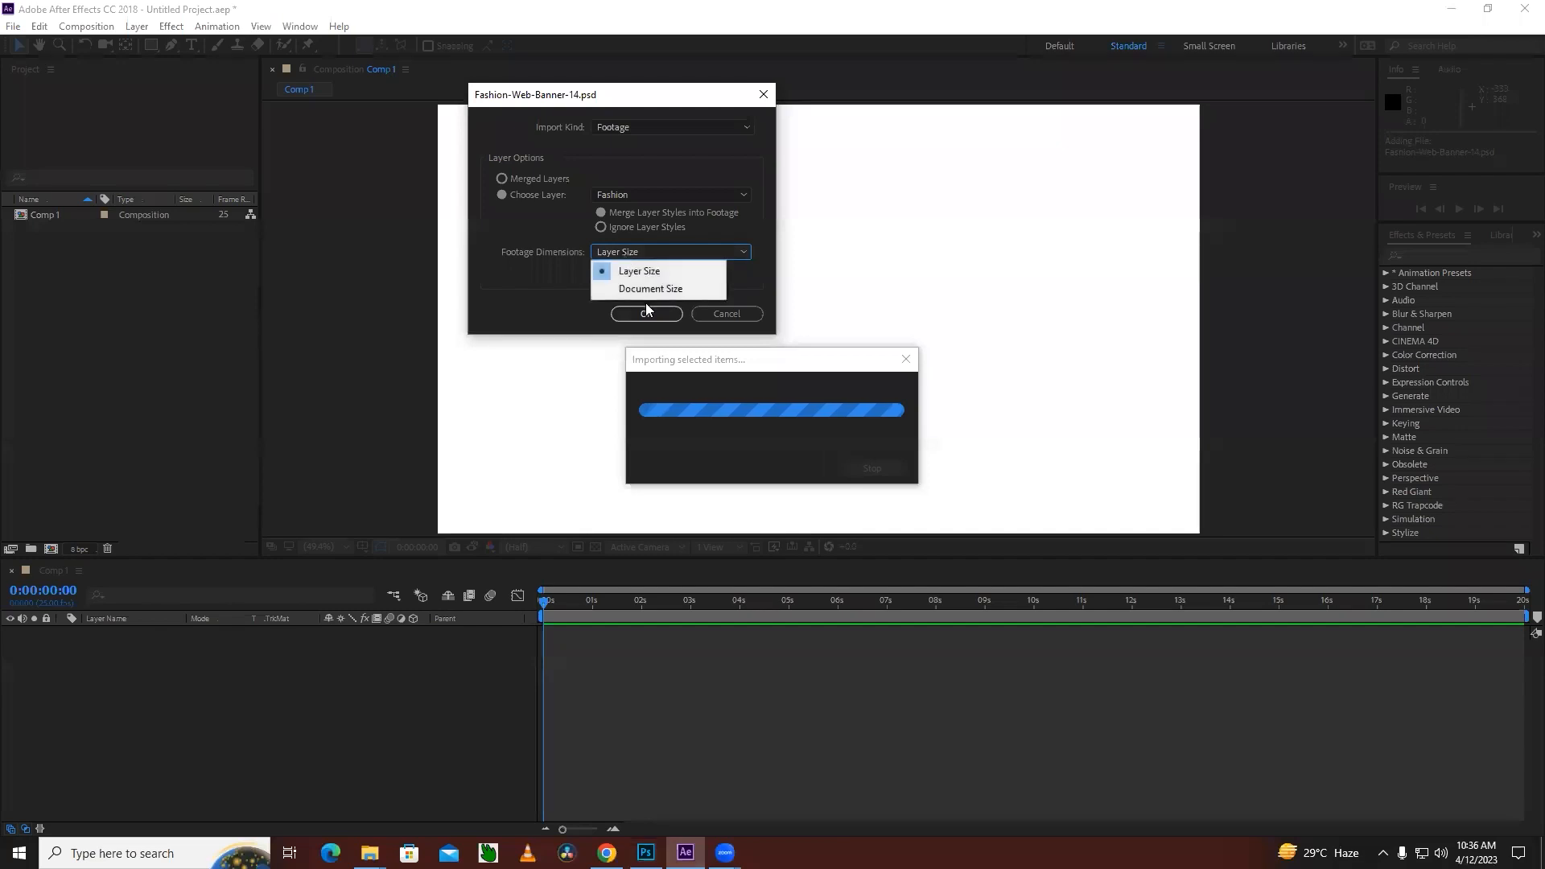
{"action": "left_click", "coordinate": [644, 291]}
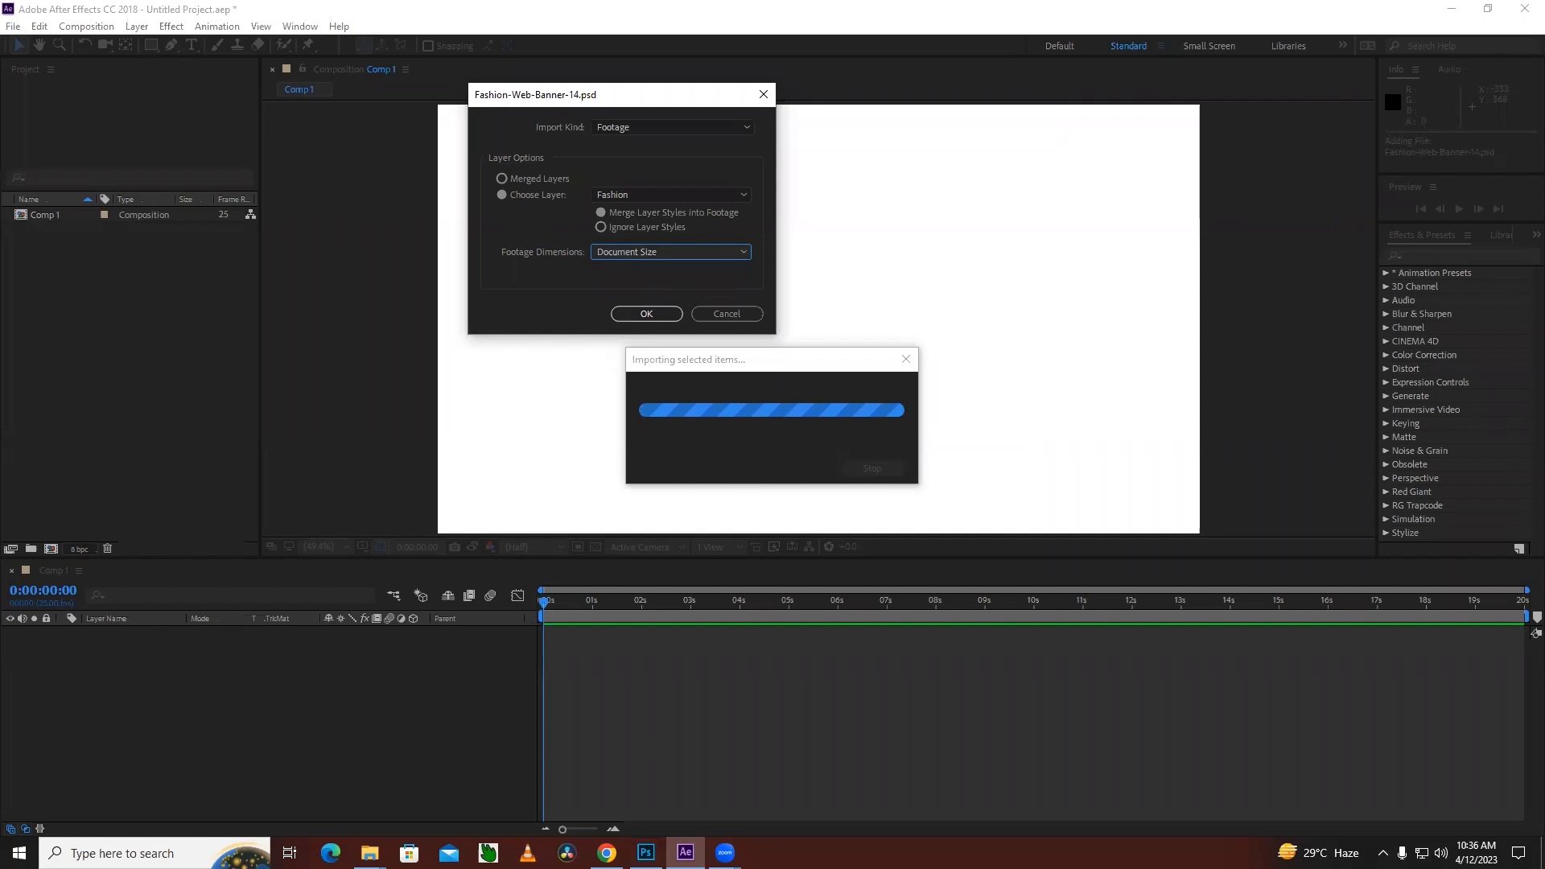
{"action": "key", "text": "alt+Tab"}
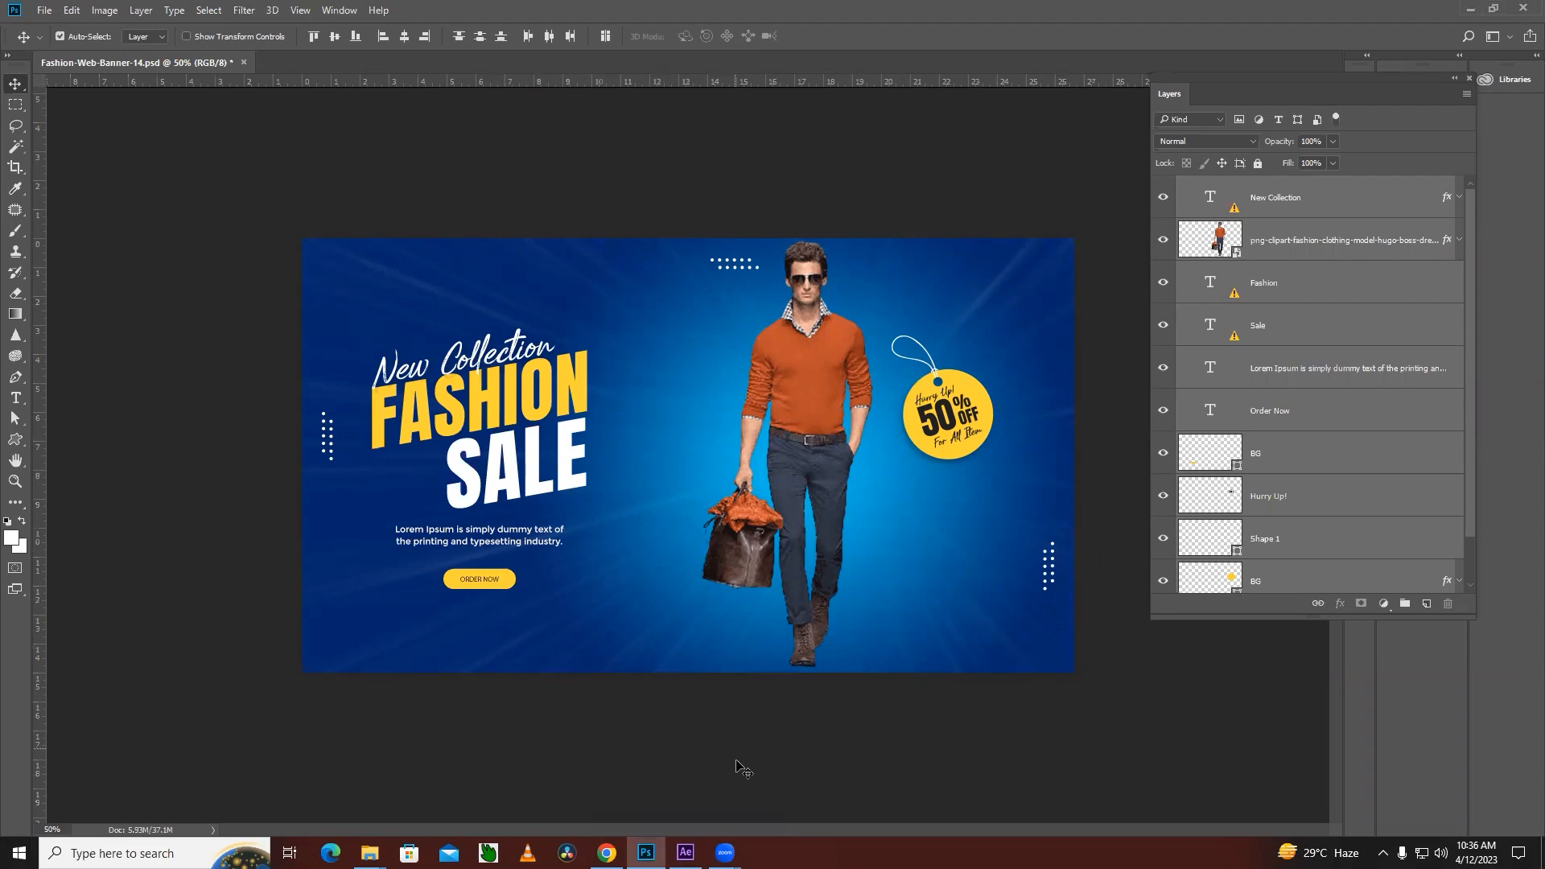
{"action": "left_click", "coordinate": [684, 852]}
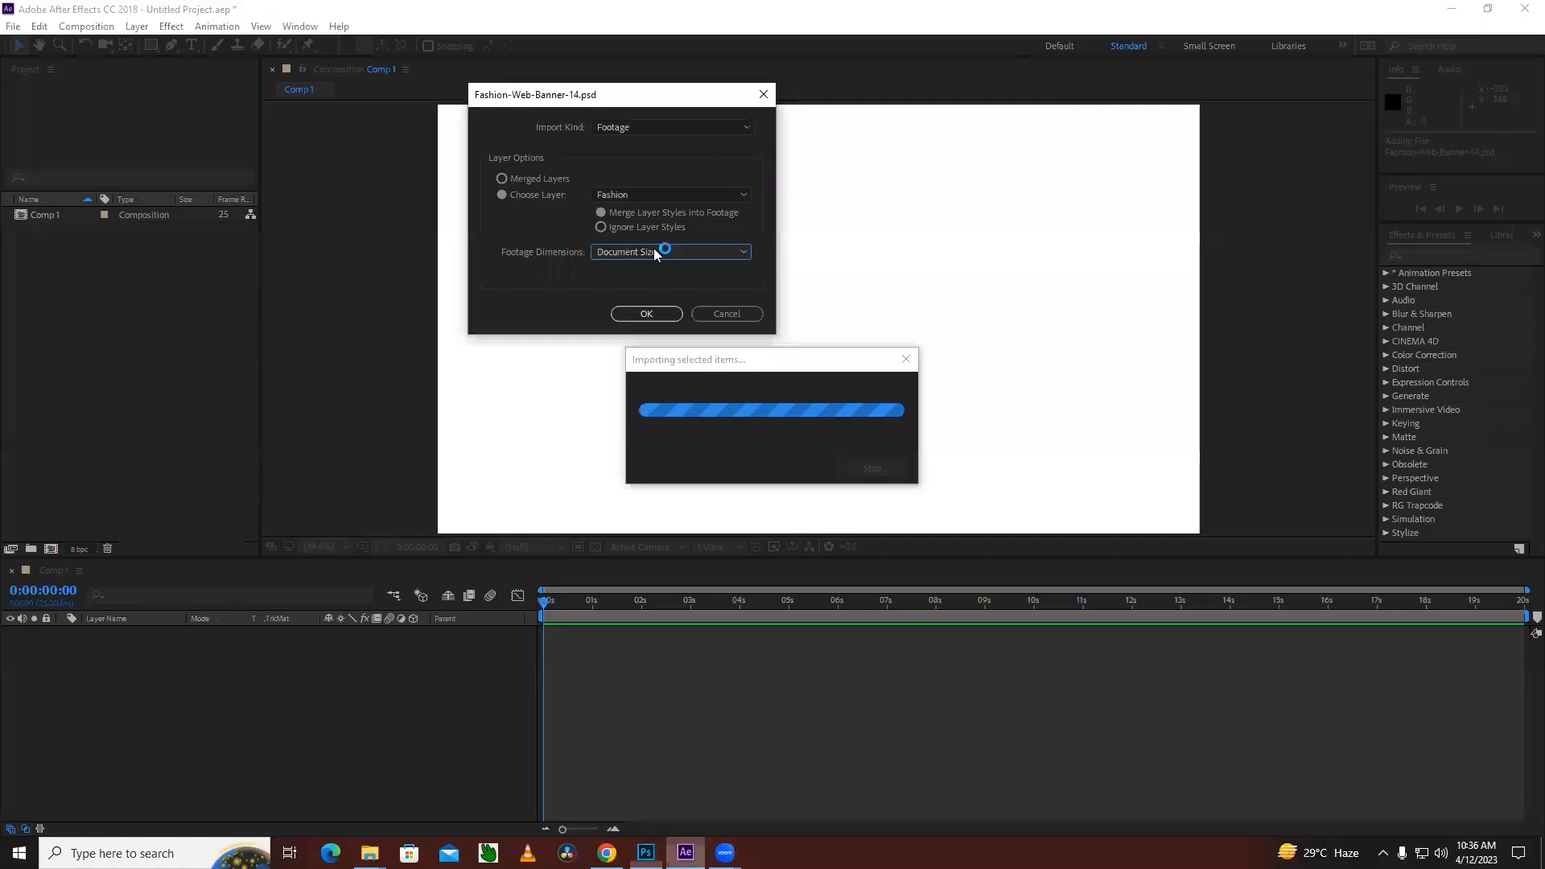
{"action": "left_click", "coordinate": [644, 314]}
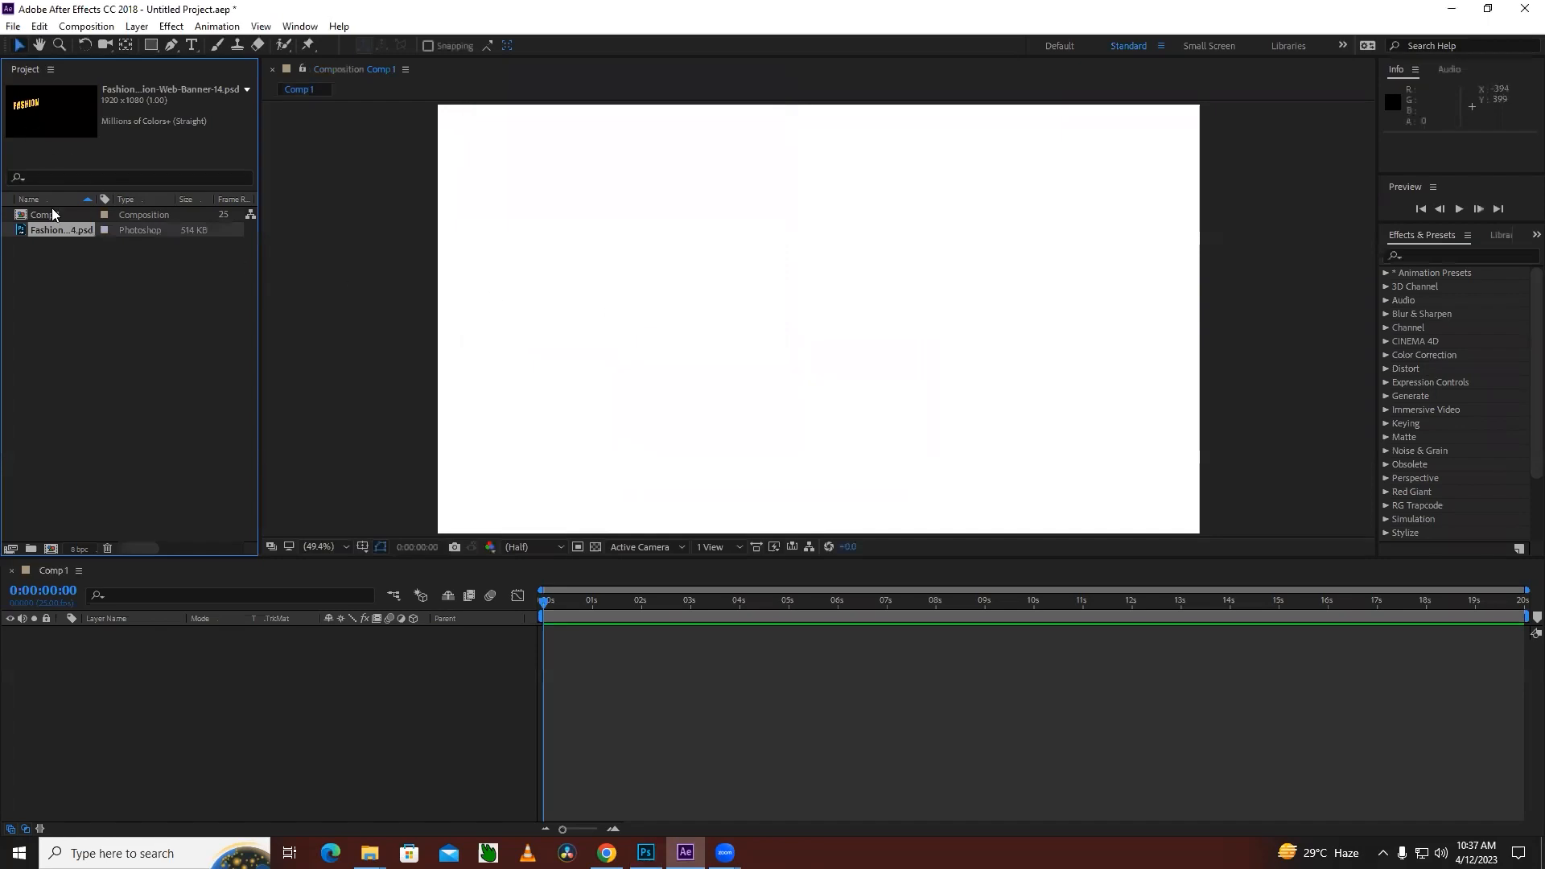
Try the imported Fashion footage in Comp 1, and delete it from both the timeline and the project
{"action": "left_click_drag", "start_coordinate": [24, 229], "coordinate": [91, 657]}
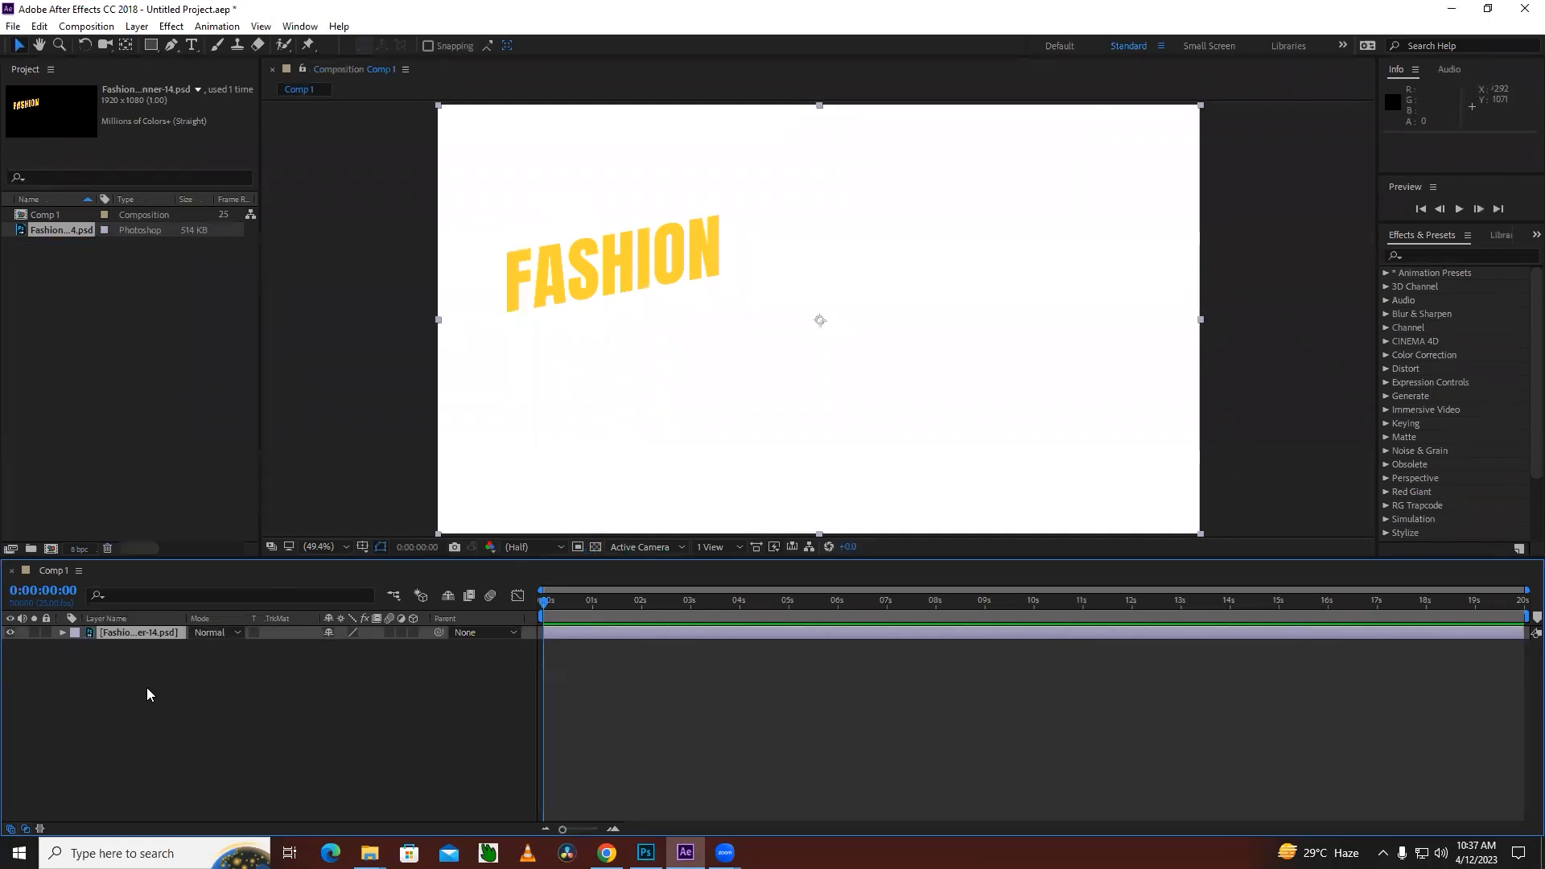
{"action": "key", "text": "Delete"}
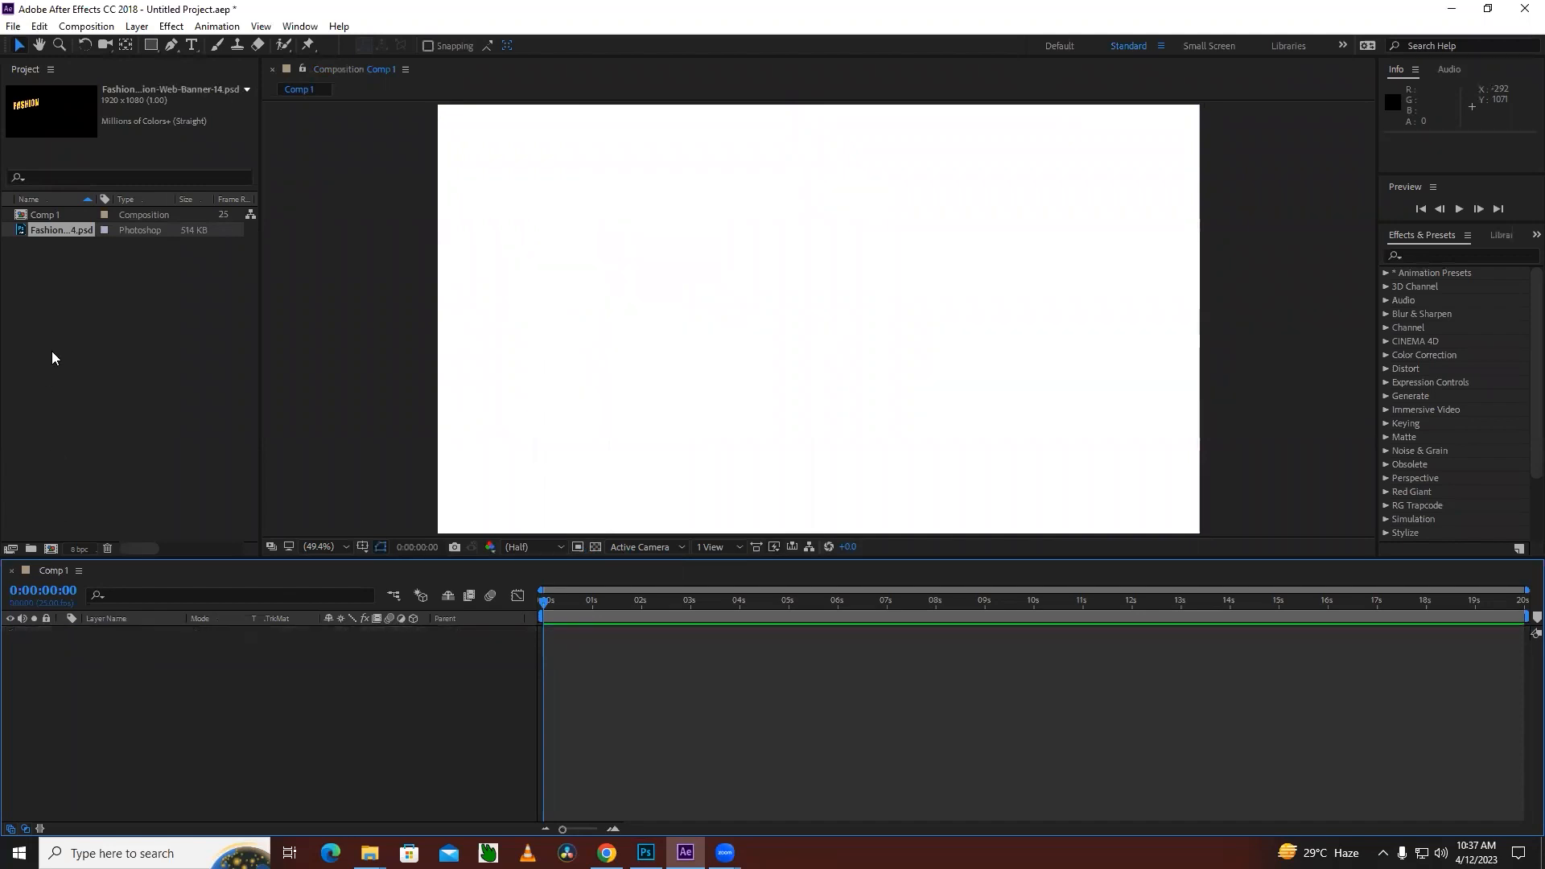
{"action": "left_click", "coordinate": [36, 231]}
{"action": "key", "text": "Delete"}
Import the Fashion-Web-Banner-14 PSD as Composition - Retain Layer Sizes
{"action": "double_click", "coordinate": [36, 277]}
{"action": "left_click", "coordinate": [438, 197]}
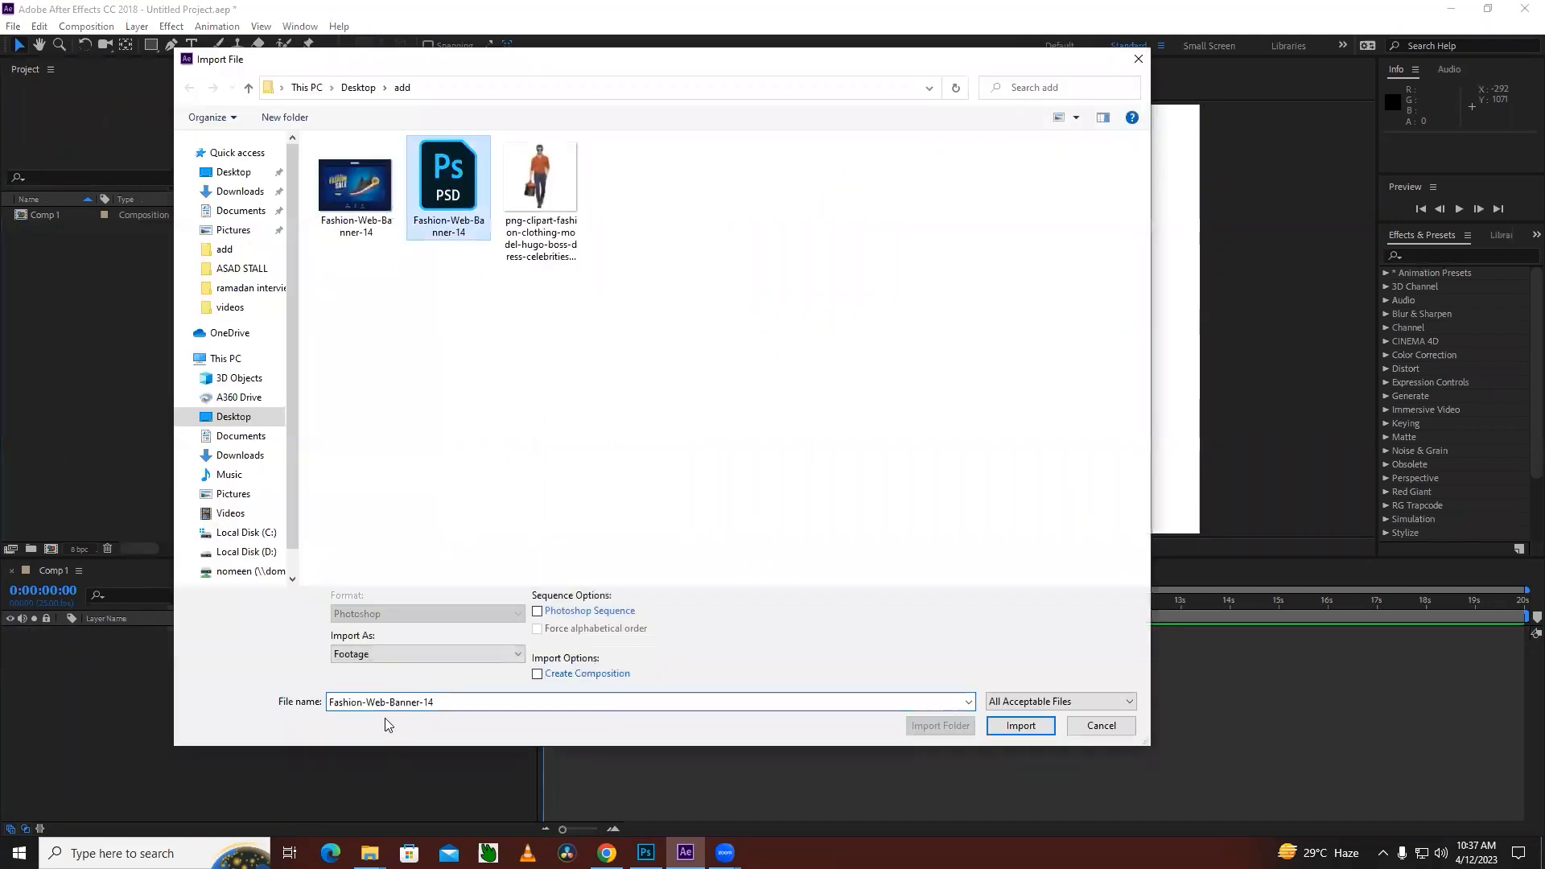
{"action": "left_click", "coordinate": [386, 654]}
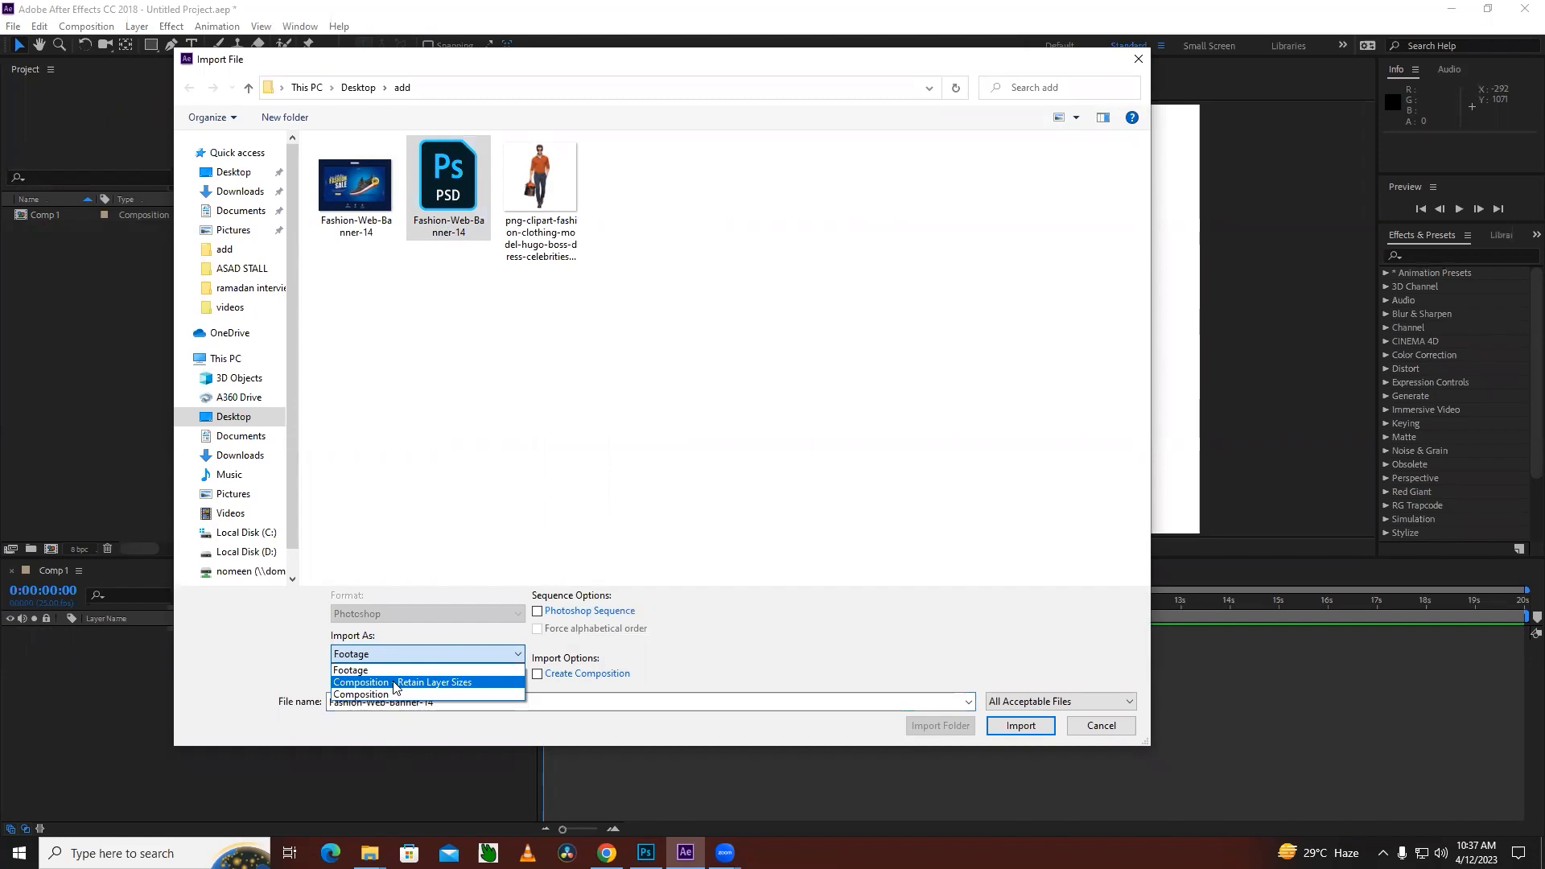
{"action": "left_click", "coordinate": [396, 683]}
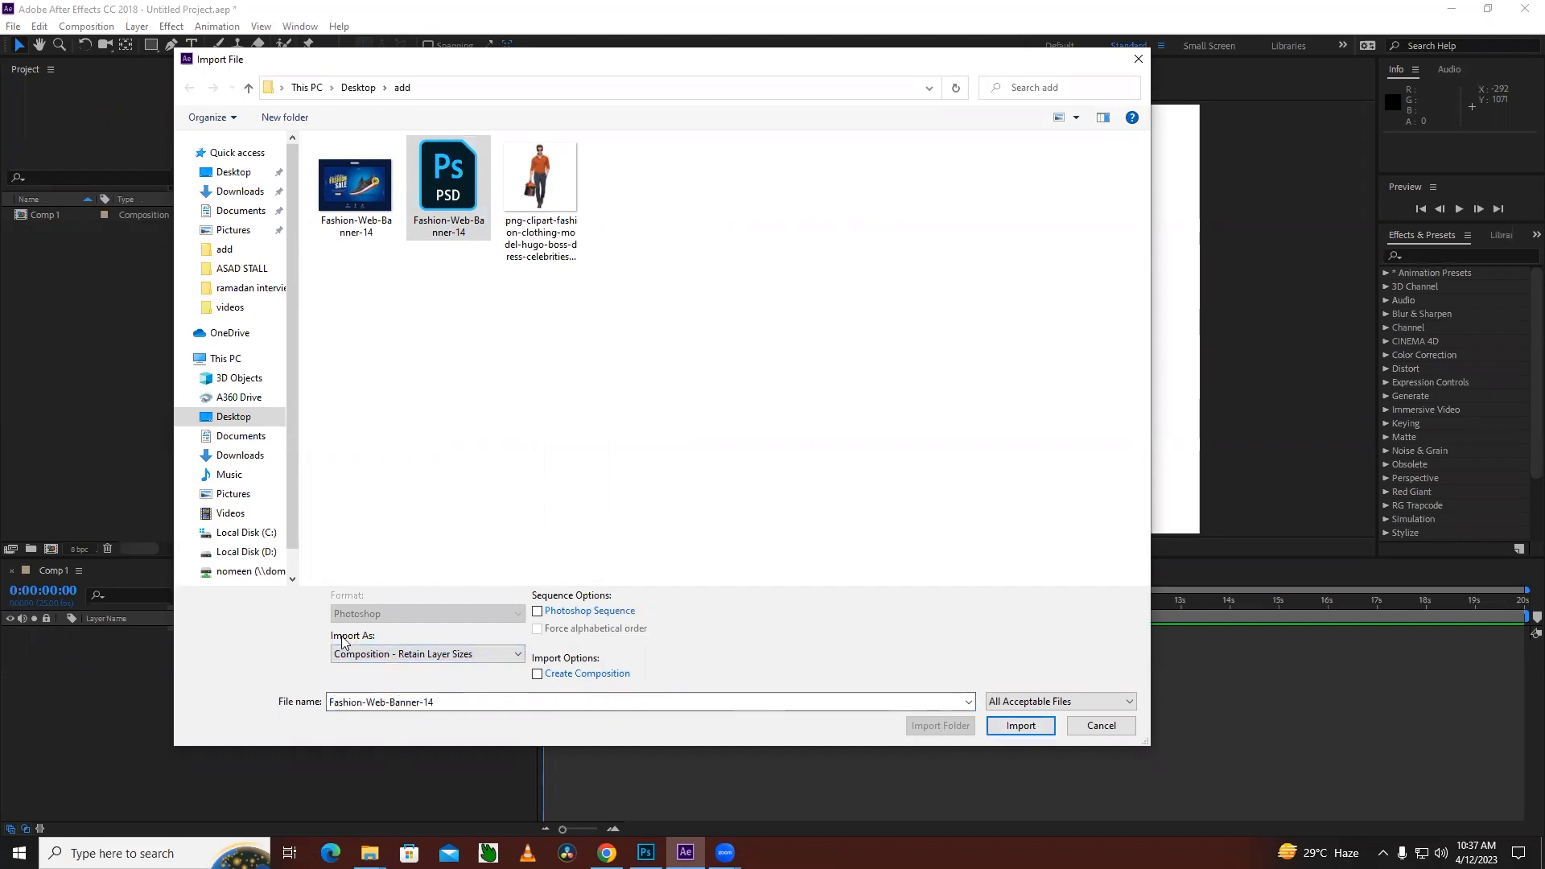
{"action": "left_click", "coordinate": [365, 656]}
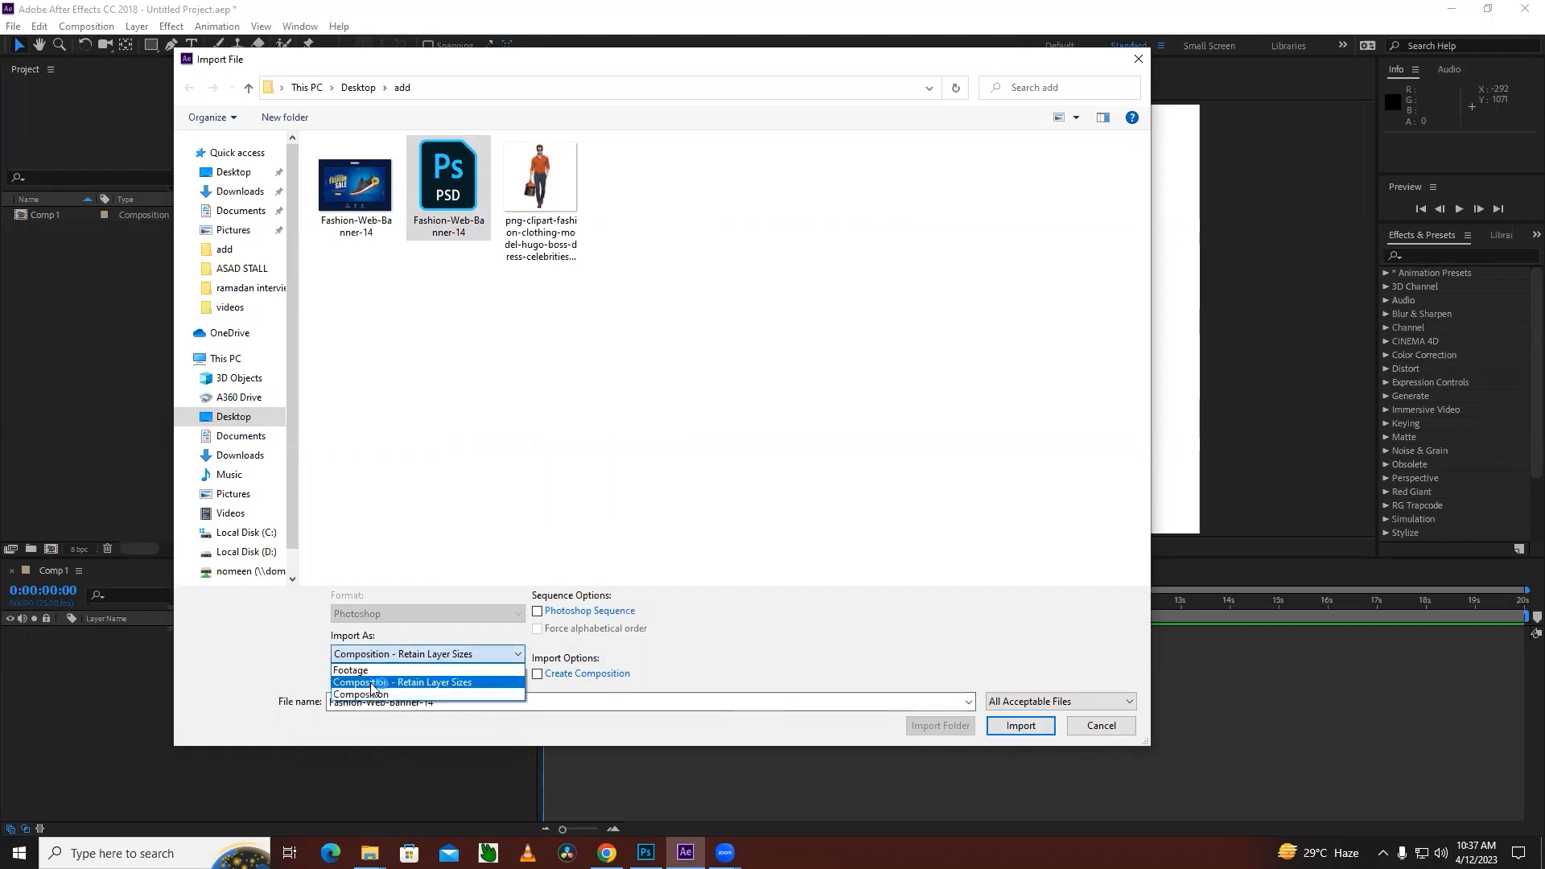
{"action": "left_click", "coordinate": [372, 688]}
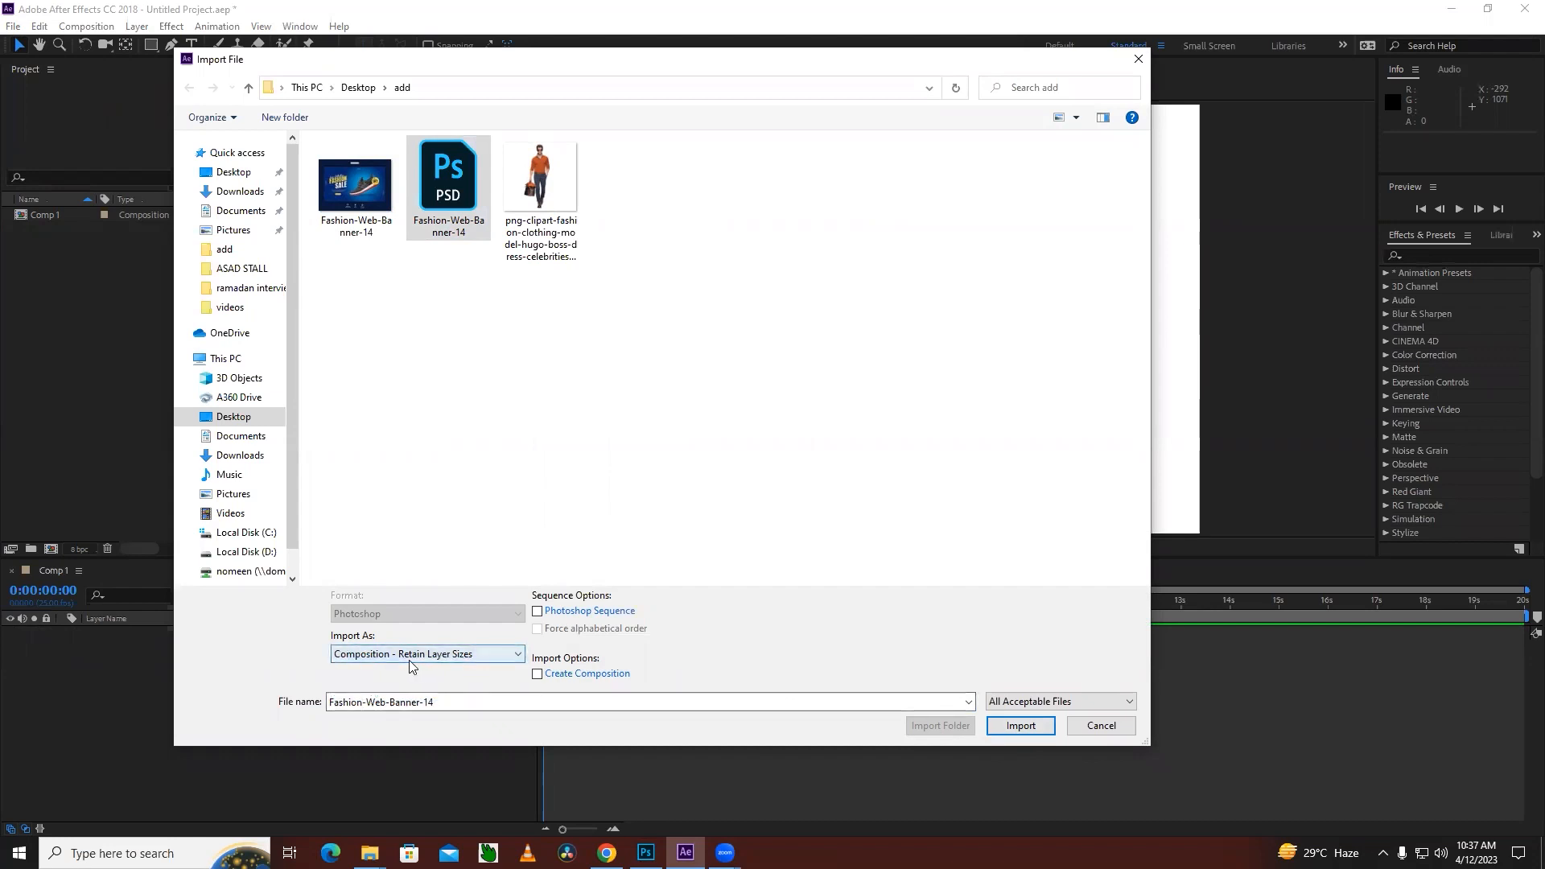
{"action": "left_click", "coordinate": [1027, 727]}
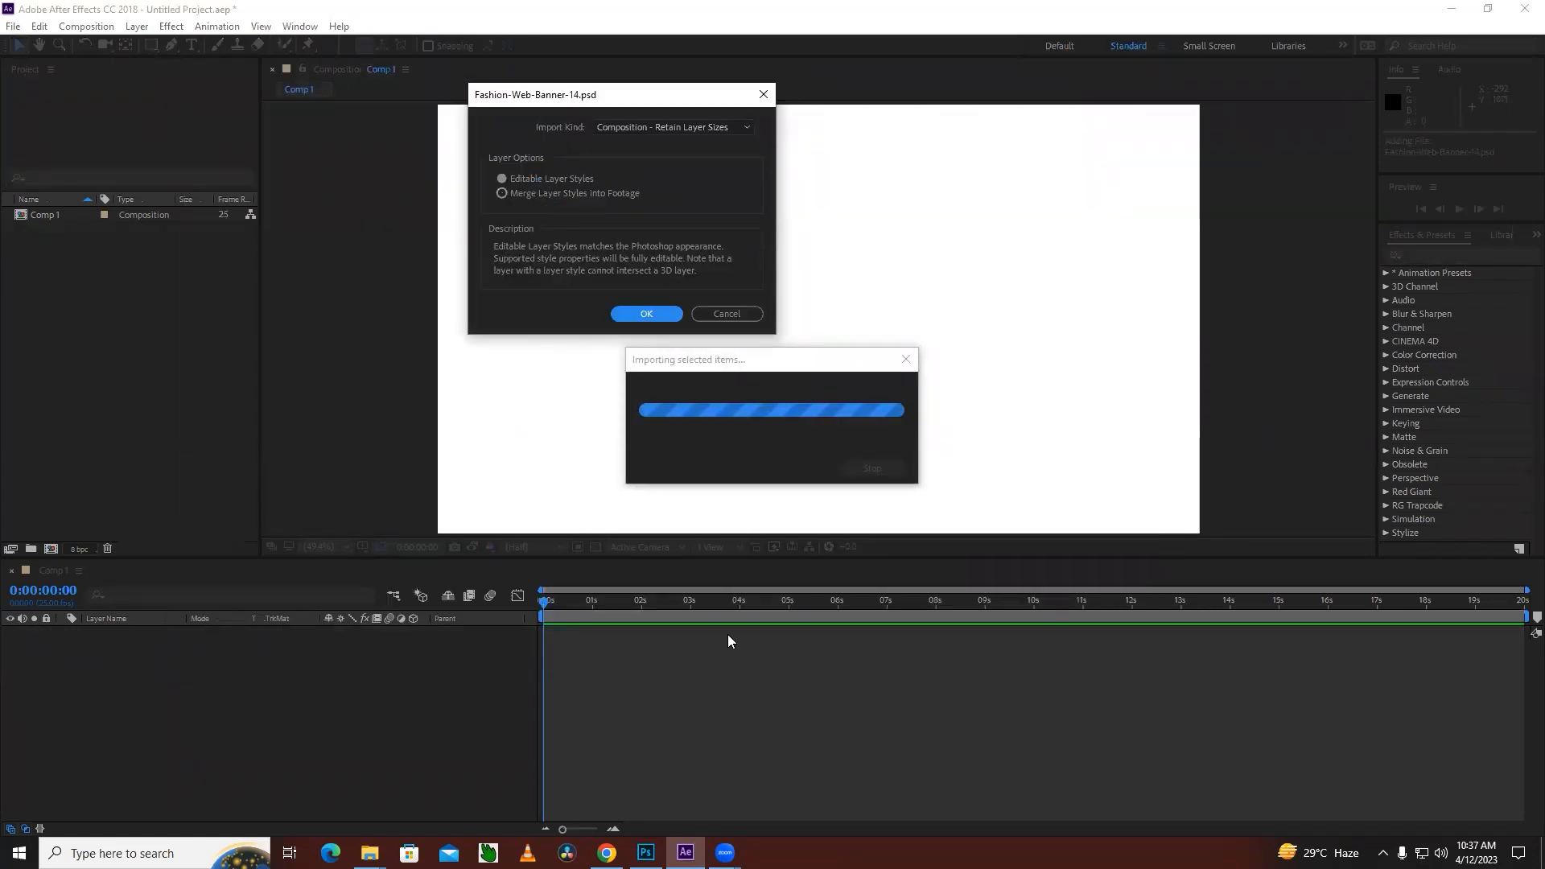
Compare the layer style options, choose Editable Layer Styles, and complete the PSD import
{"action": "left_click", "coordinate": [646, 852]}
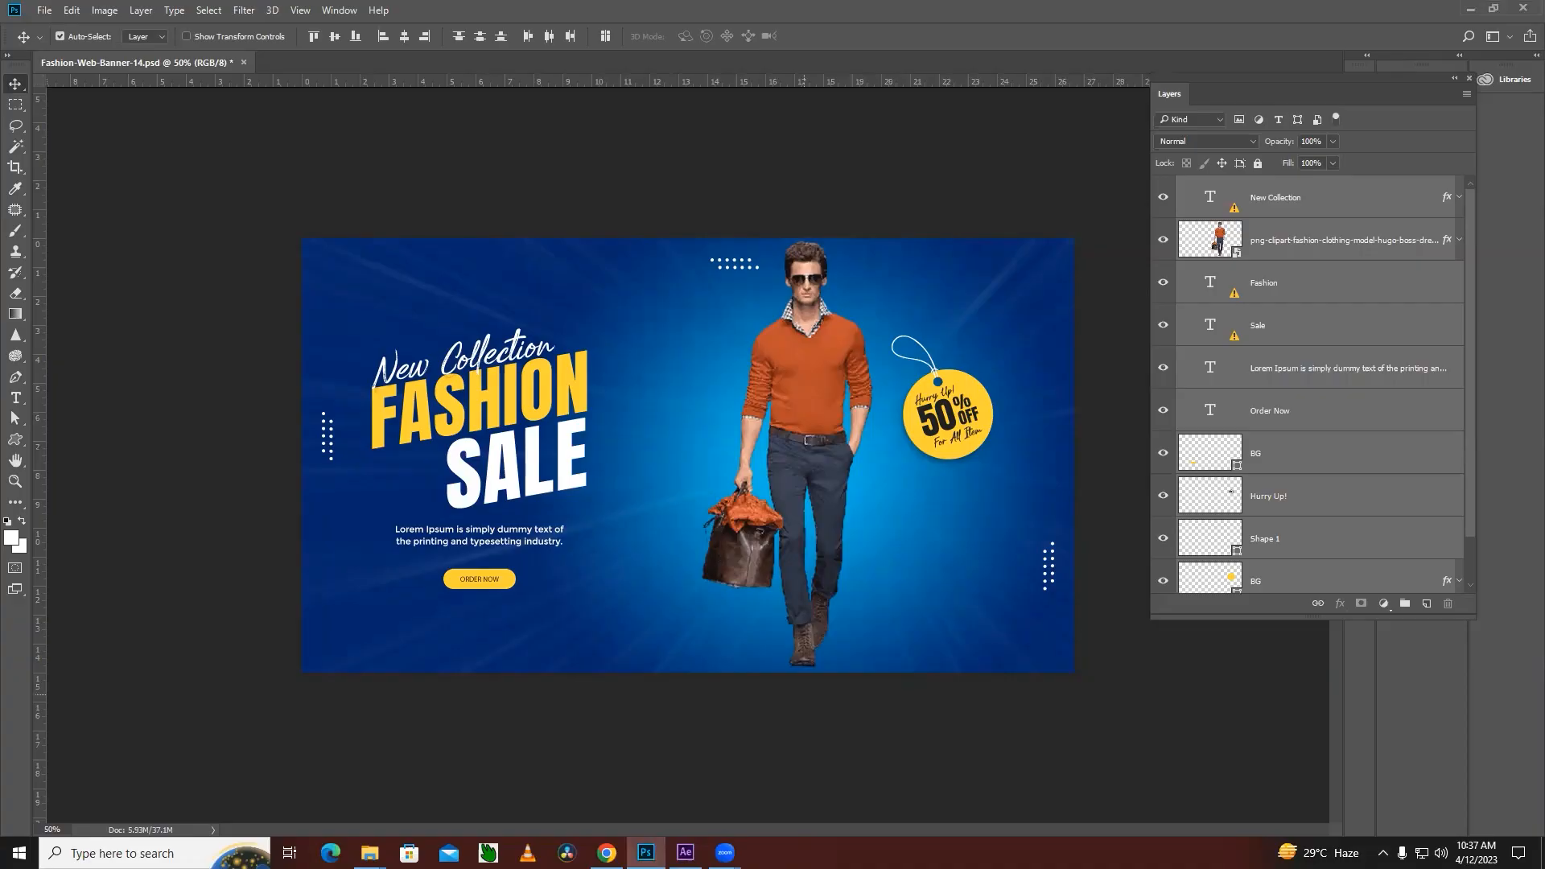
{"action": "key", "text": "alt+Tab"}
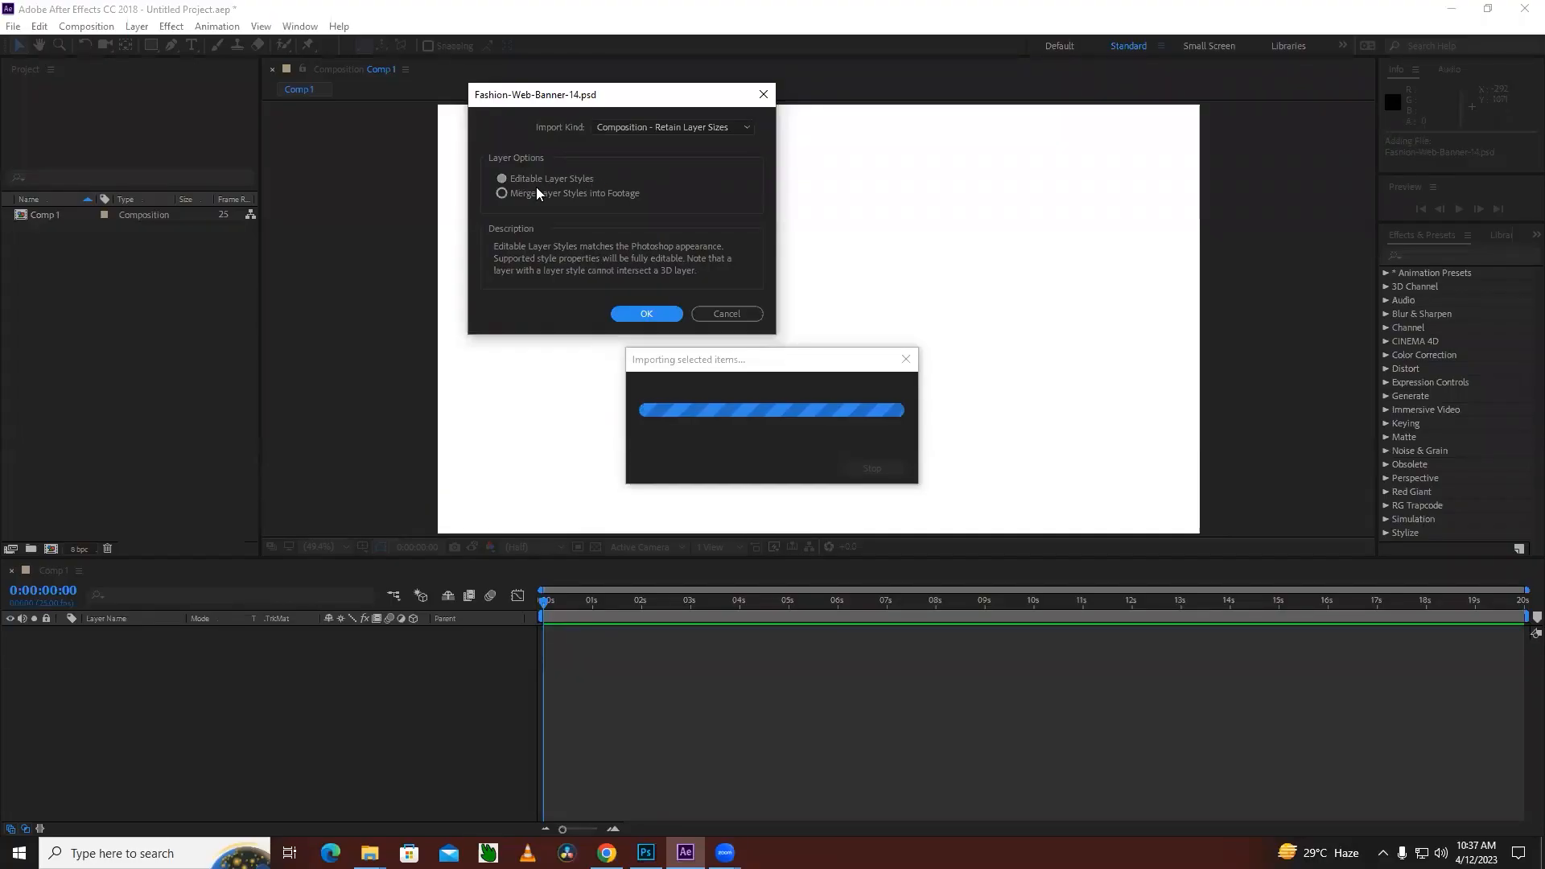
{"action": "left_click", "coordinate": [500, 193]}
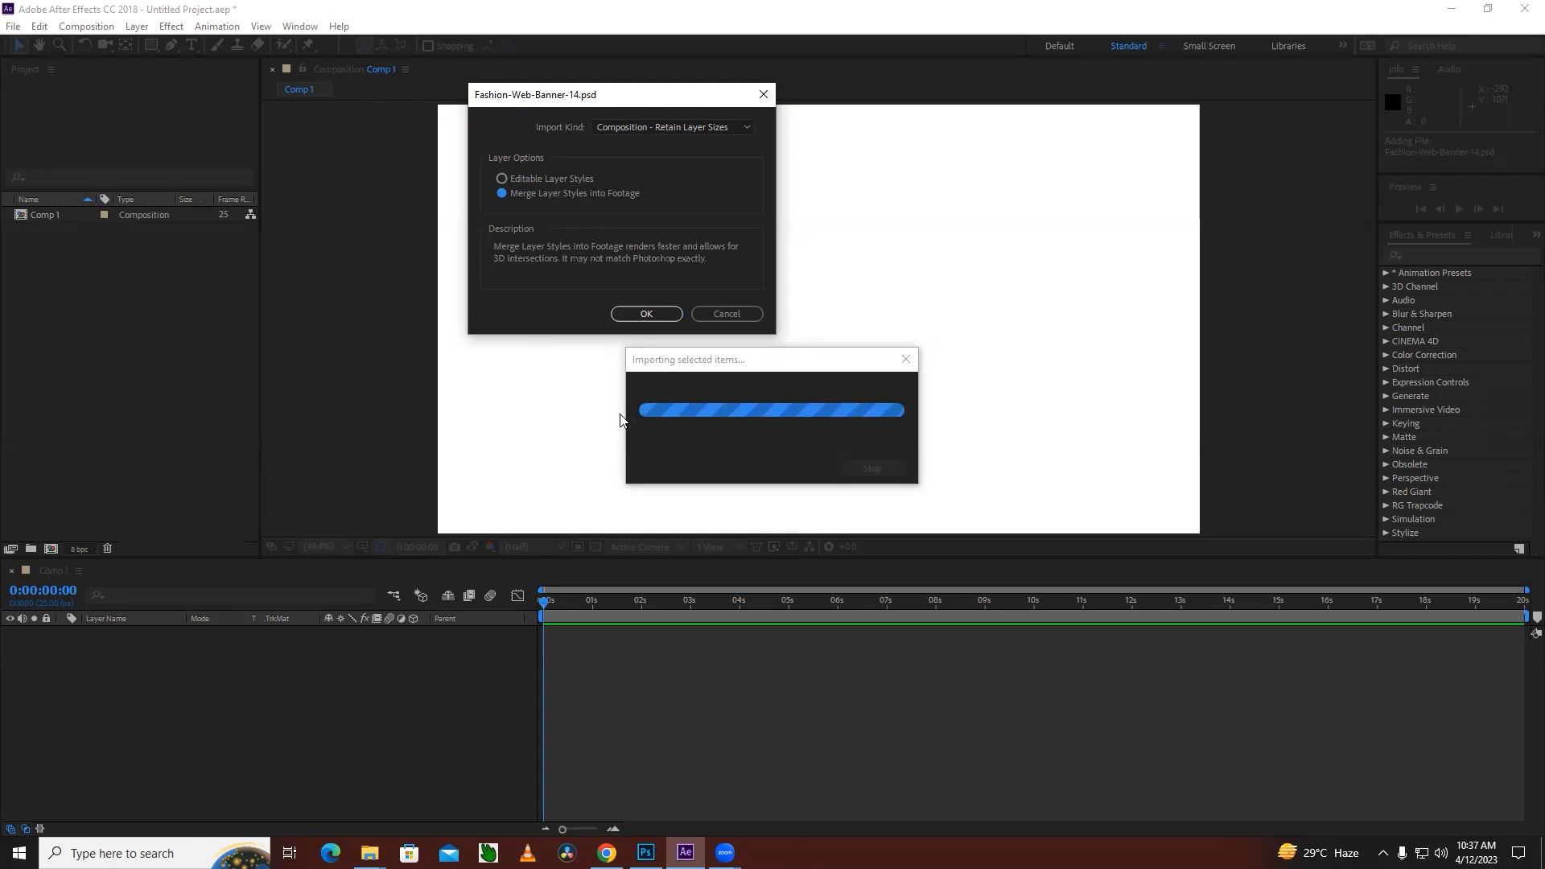
{"action": "left_click", "coordinate": [503, 180]}
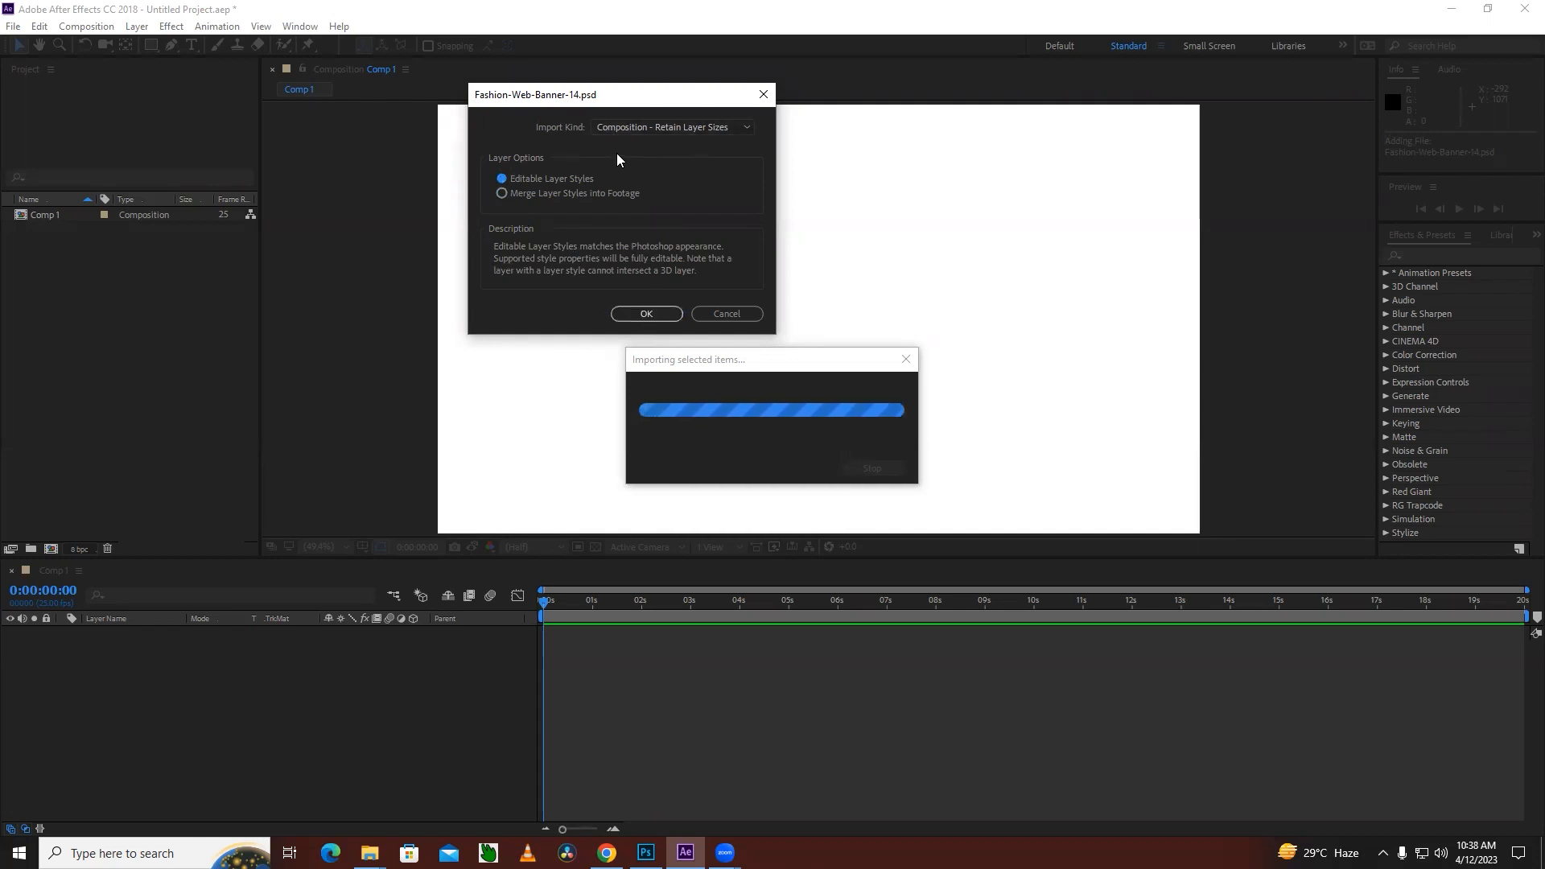
{"action": "left_click", "coordinate": [646, 314]}
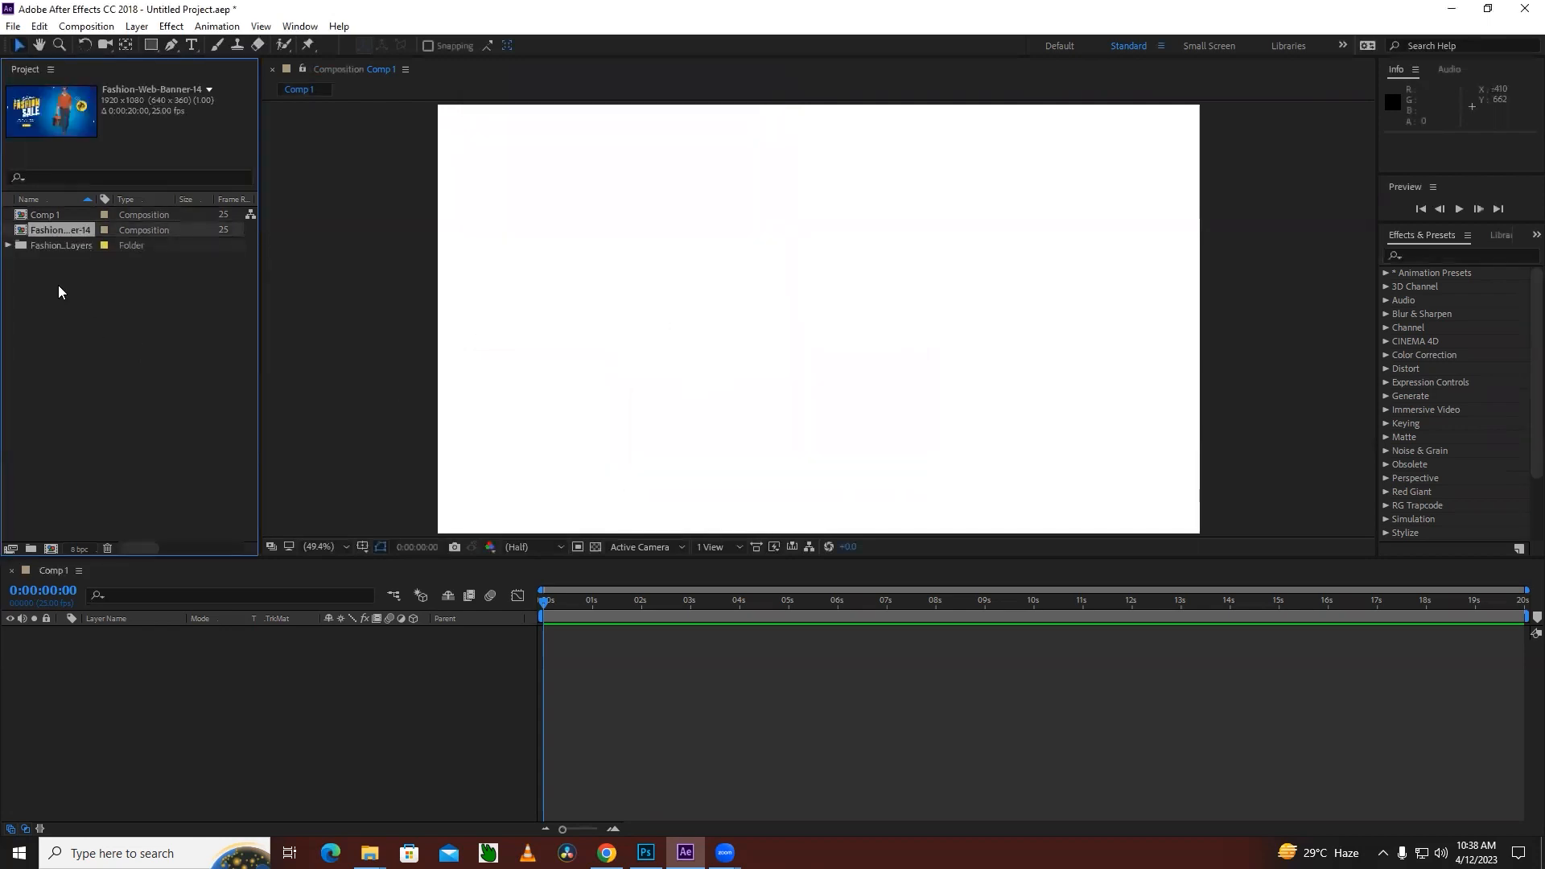
Review the files in the imported layers folder and open the Fashion-Web-Banner-14 composition
{"action": "left_click", "coordinate": [8, 246]}
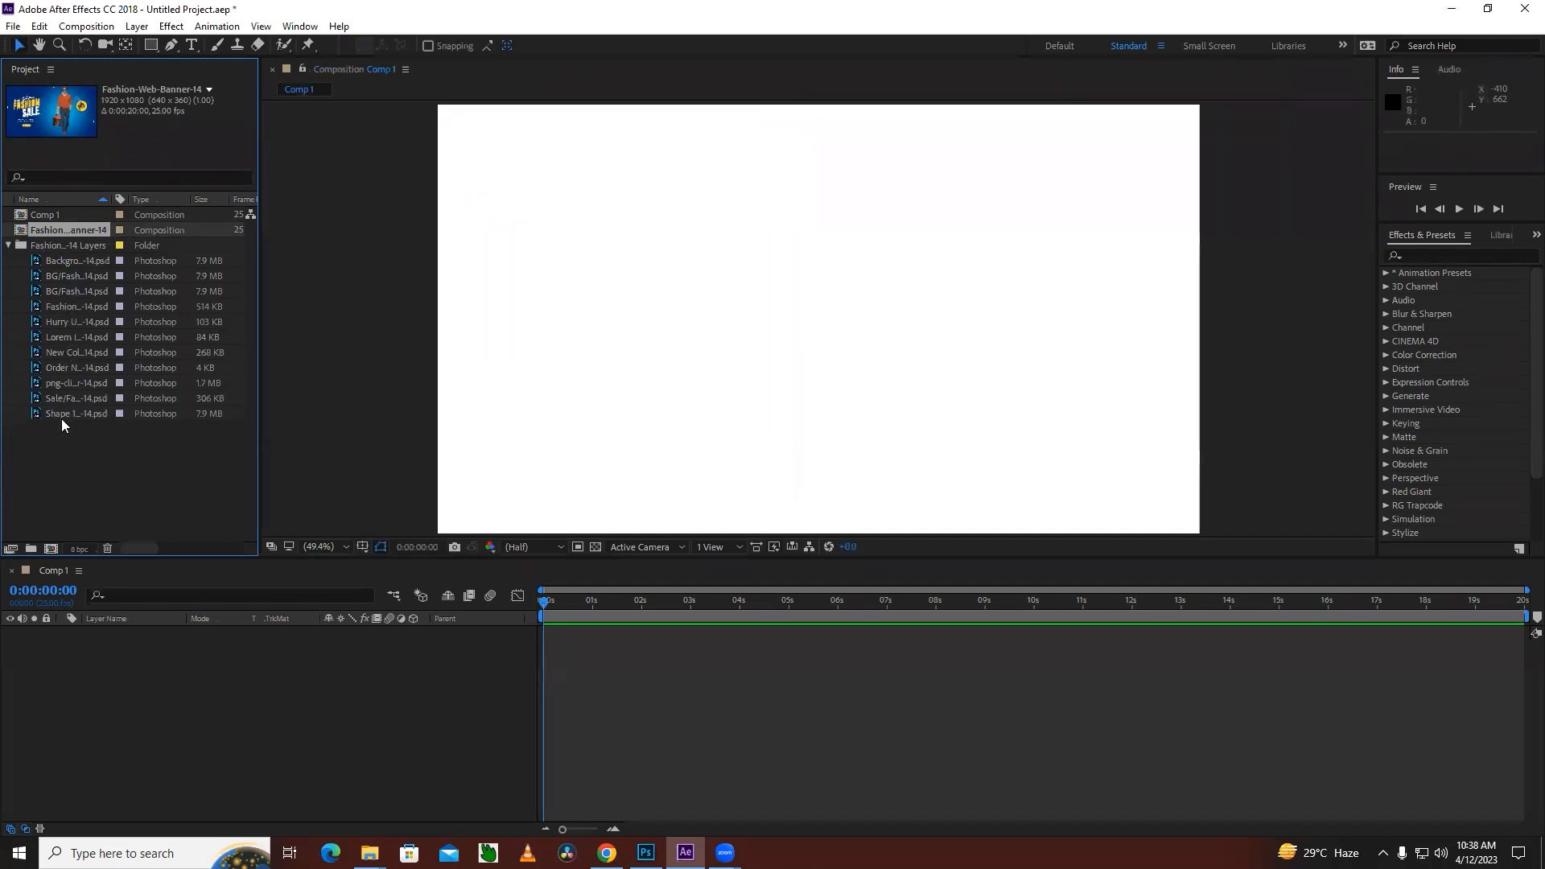
{"action": "left_click", "coordinate": [8, 245]}
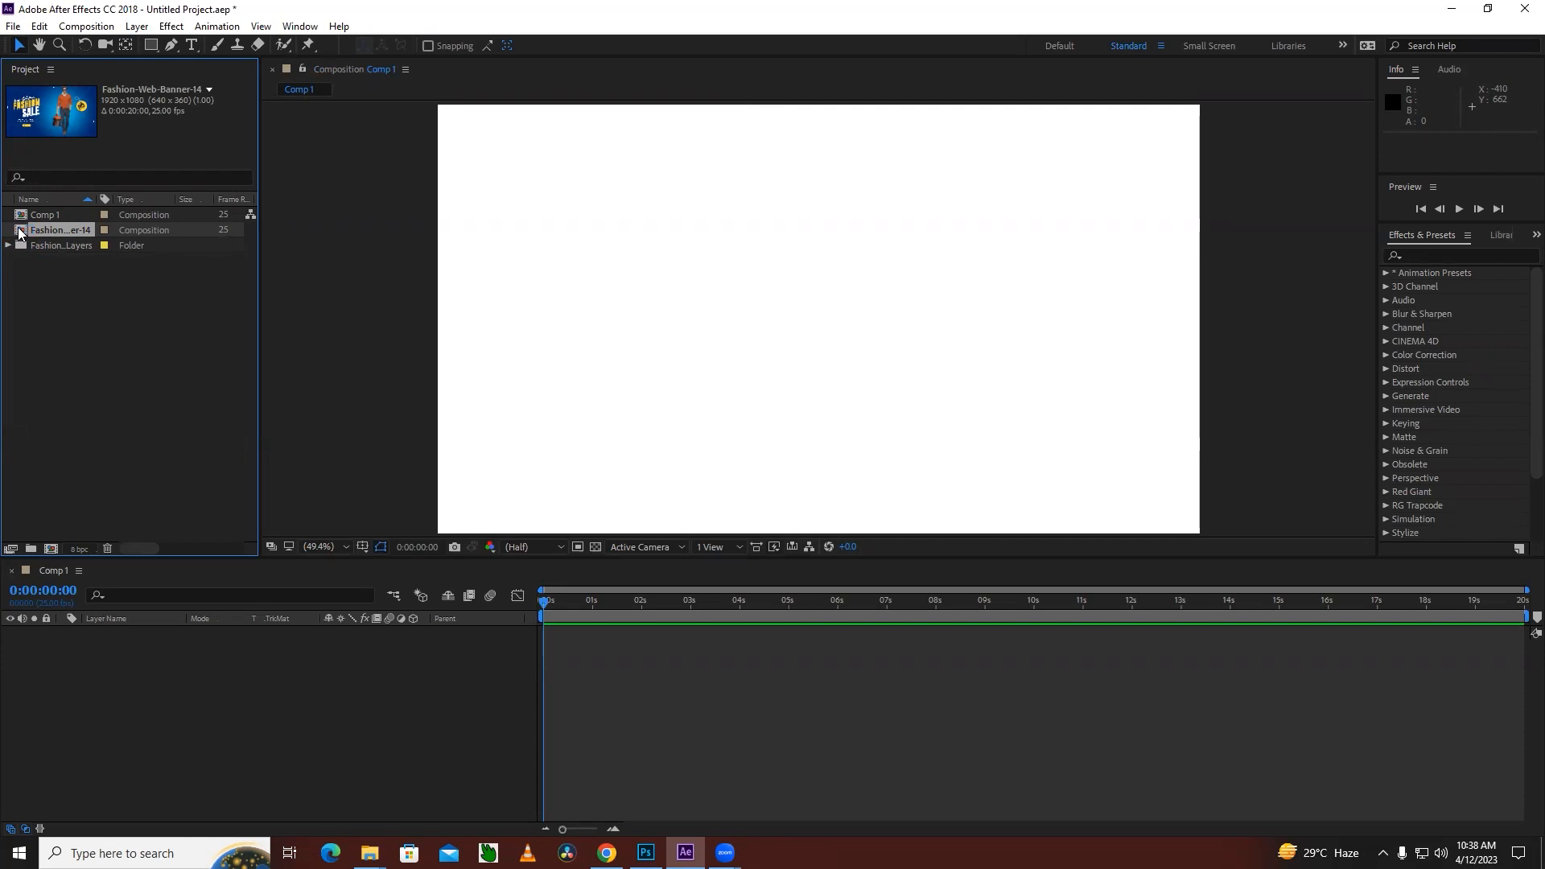
{"action": "left_click", "coordinate": [8, 245]}
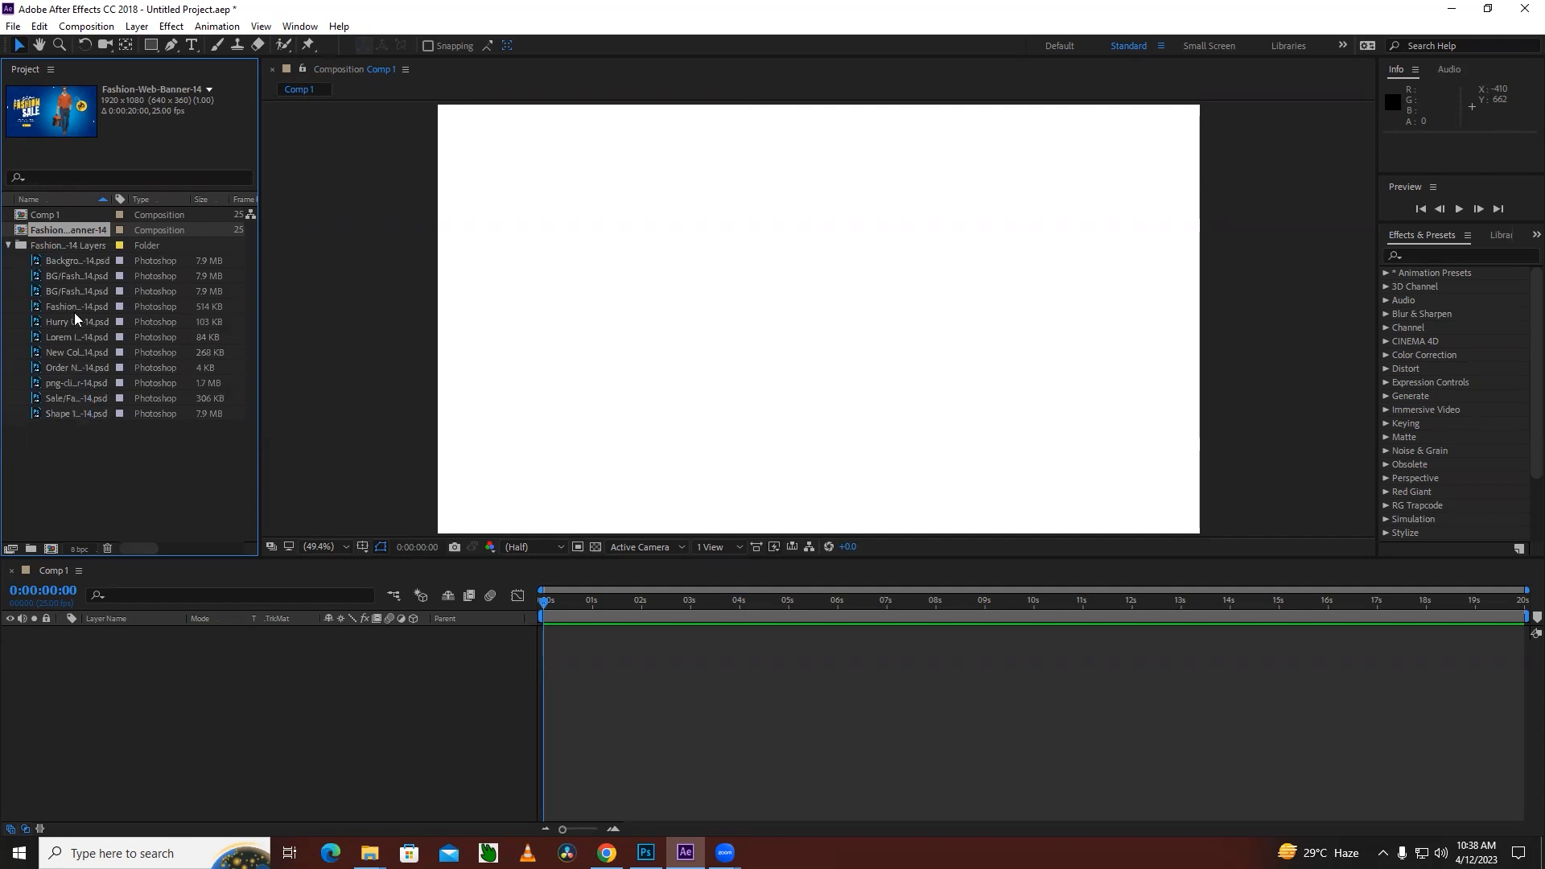
{"action": "left_click", "coordinate": [9, 246]}
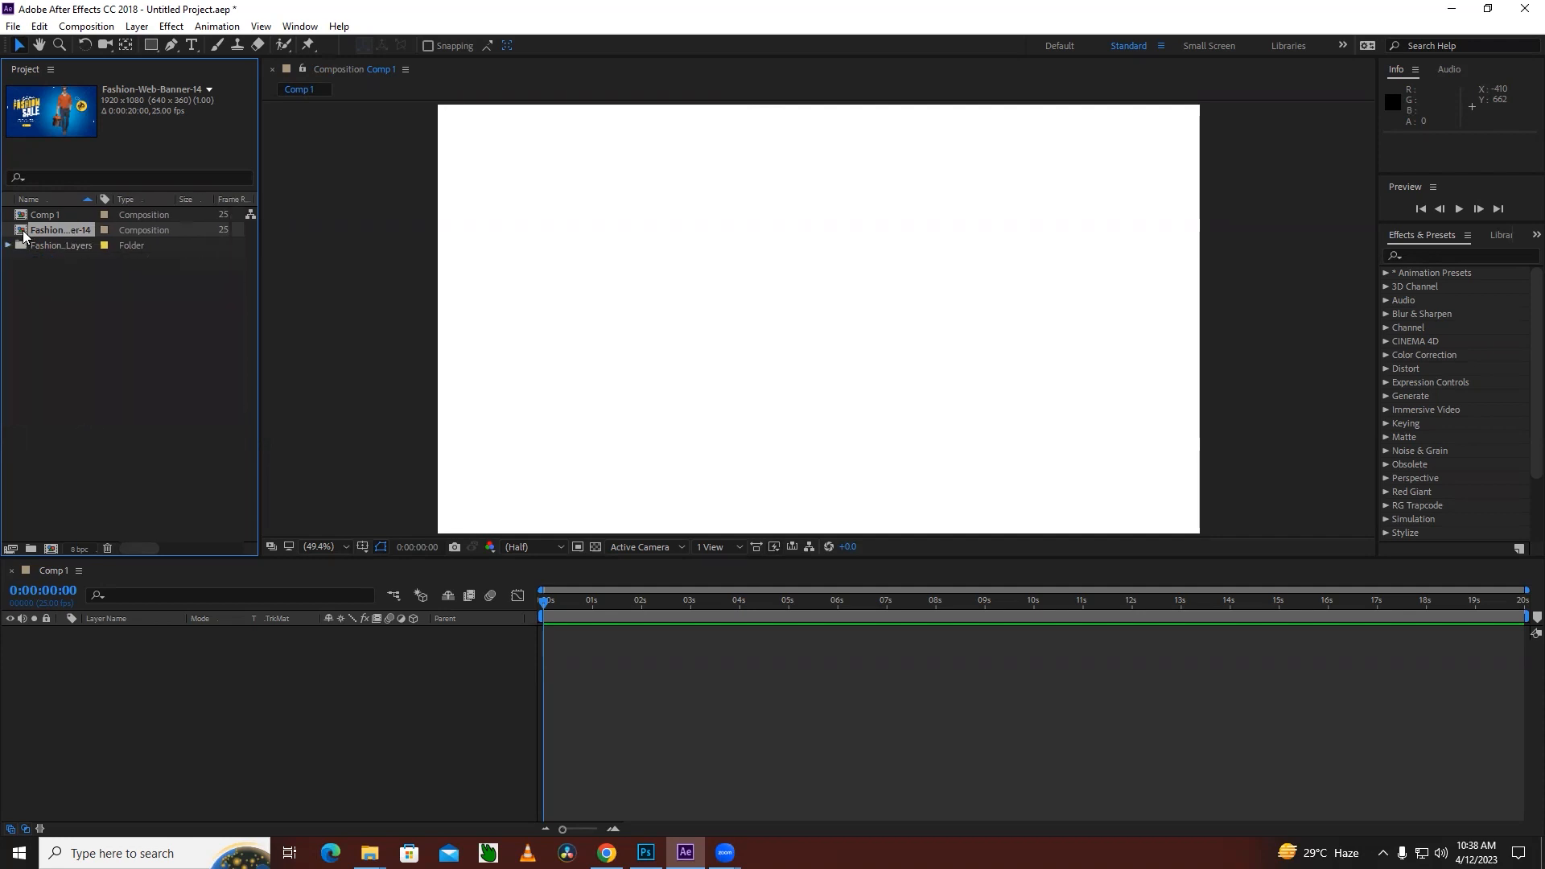
{"action": "double_click", "coordinate": [22, 233]}
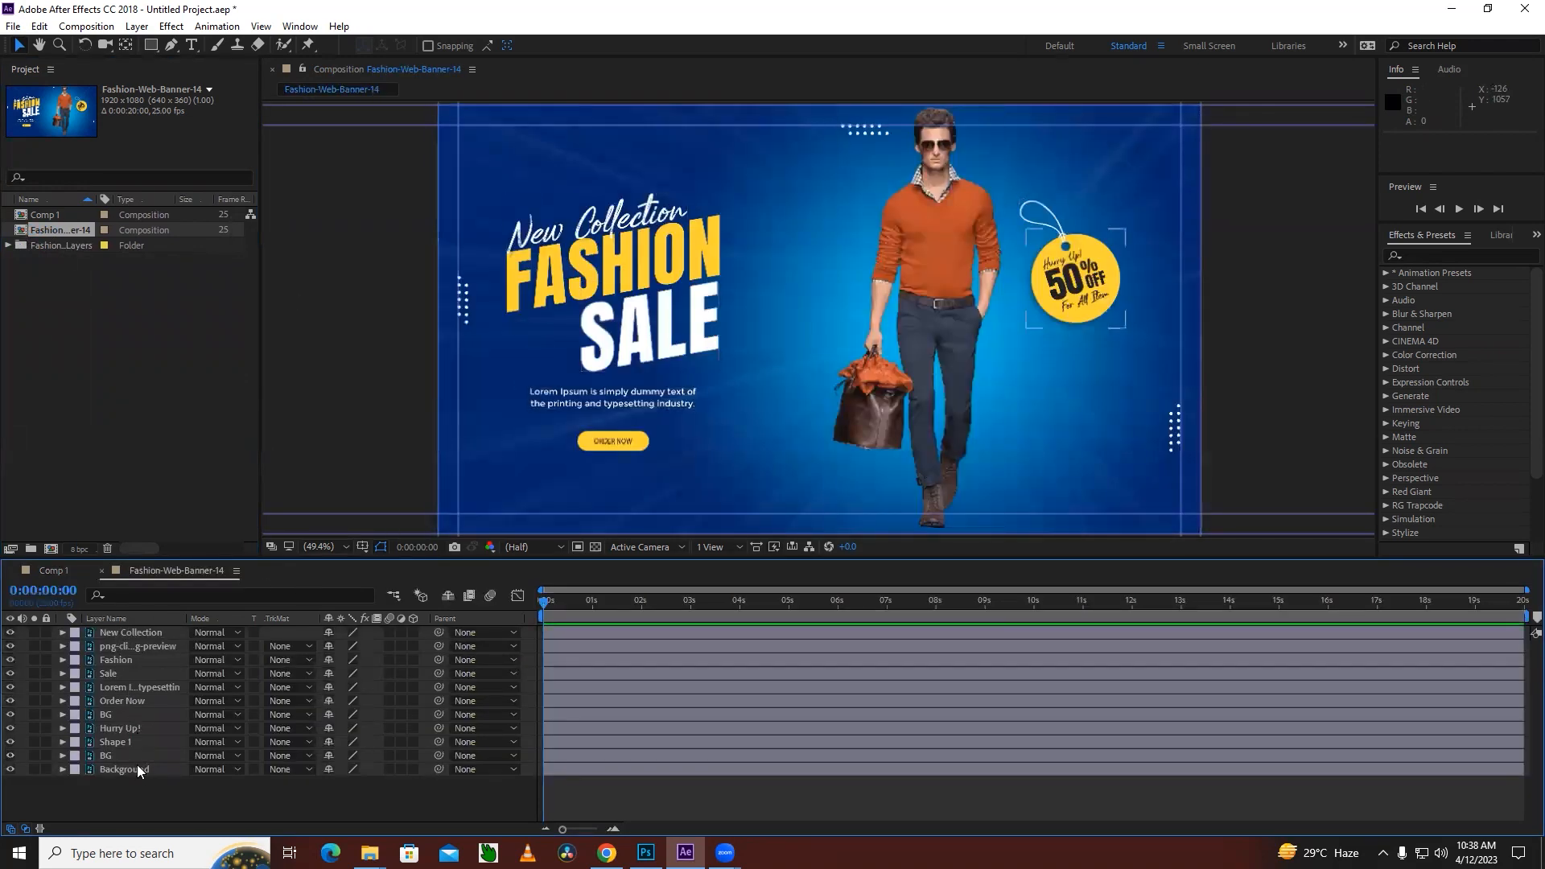
Examine the composition's separate layers by selecting them one after another, from New Collection down to Shape 1
{"action": "left_click", "coordinate": [109, 635]}
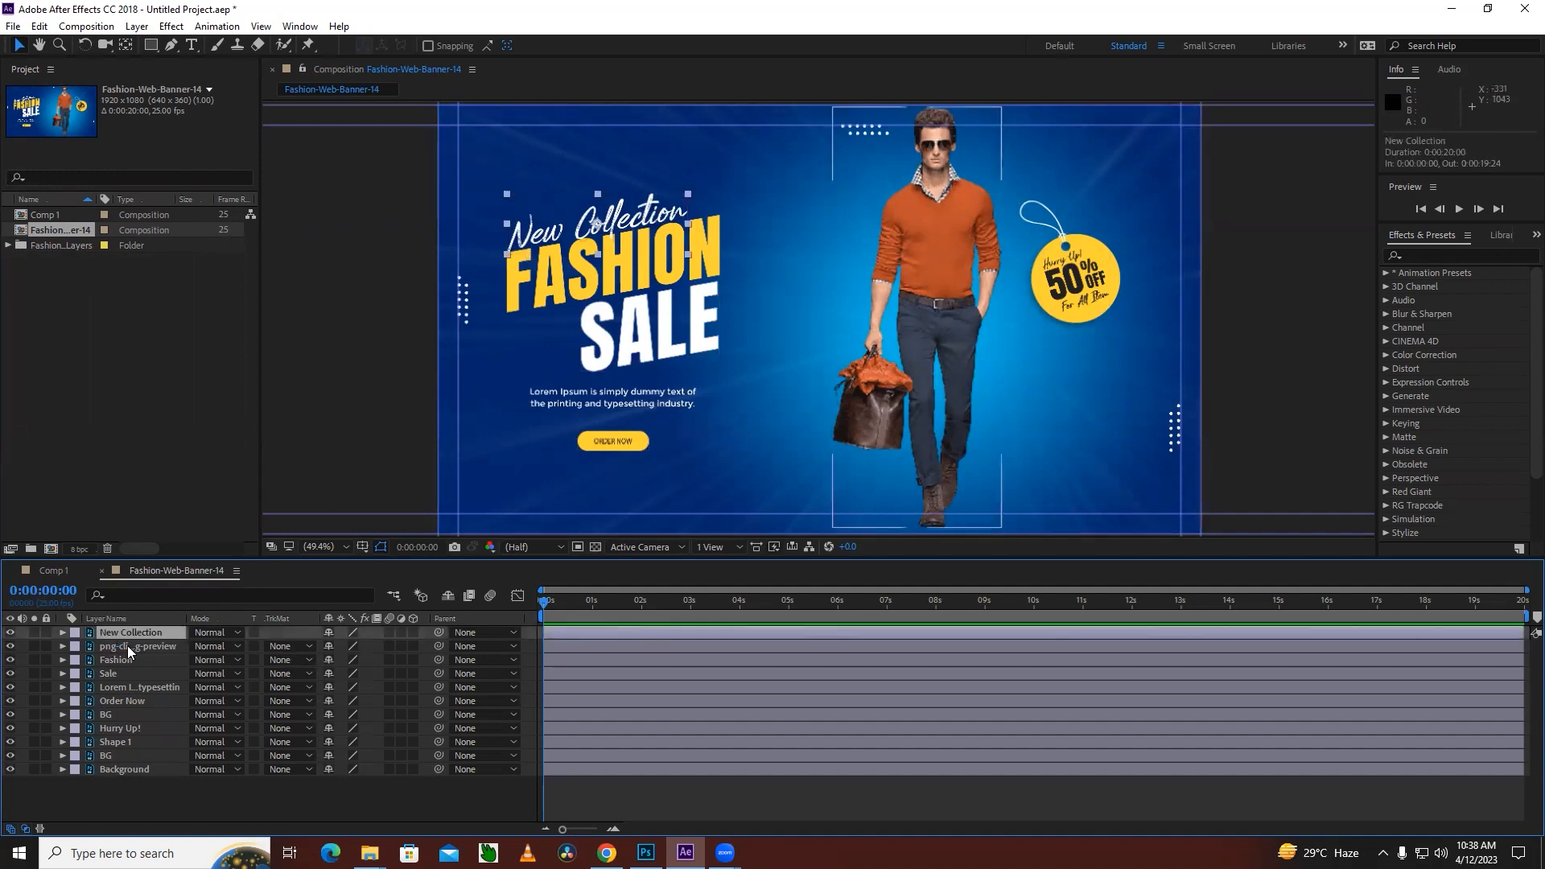
{"action": "left_click", "coordinate": [120, 661]}
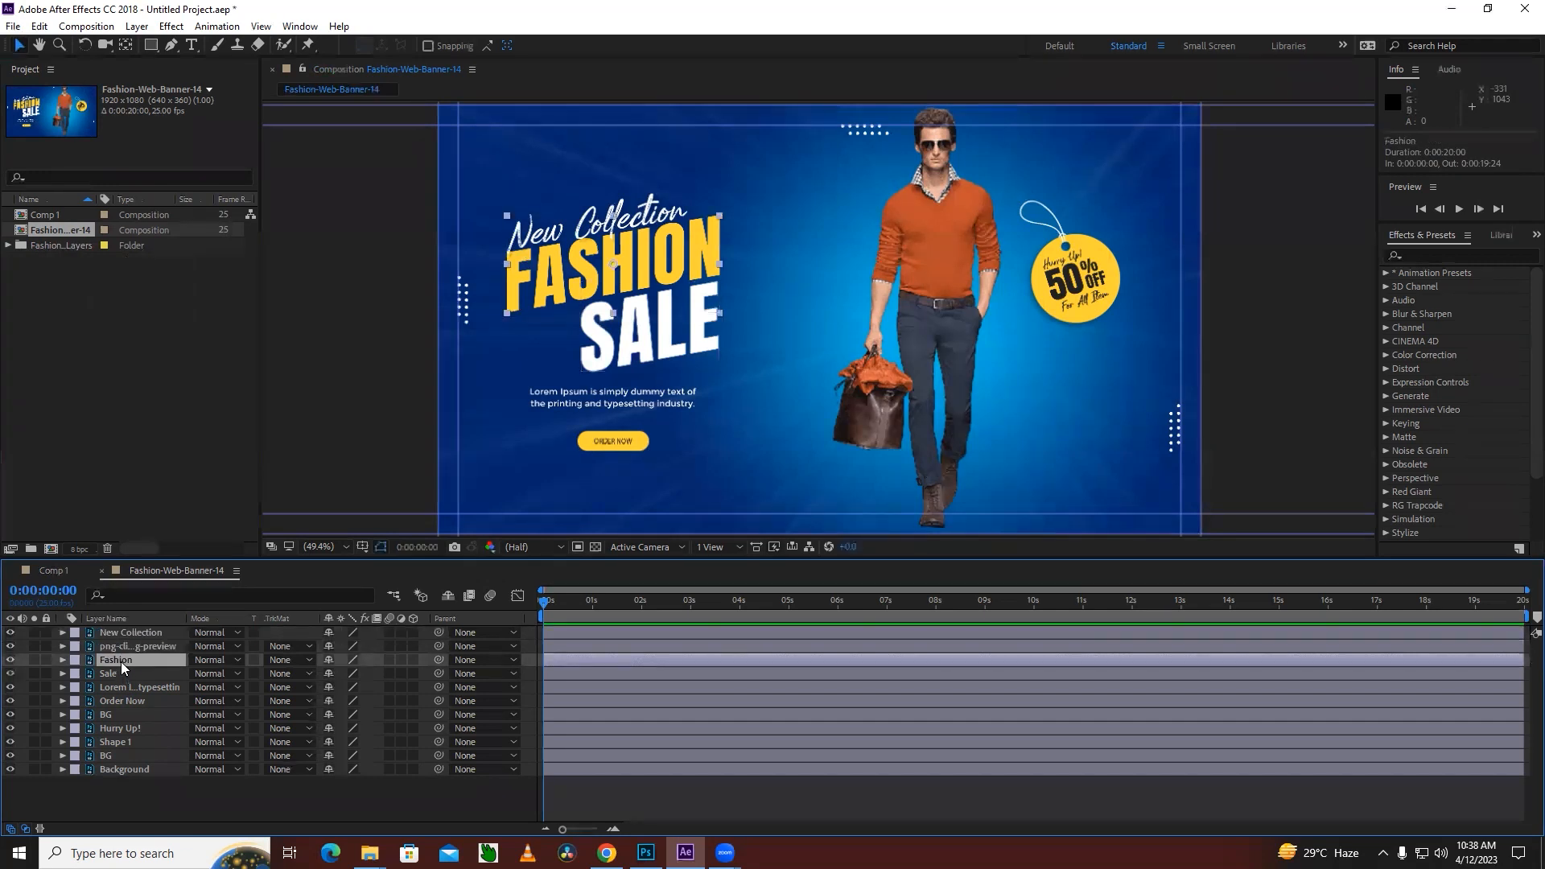
{"action": "left_click", "coordinate": [111, 672]}
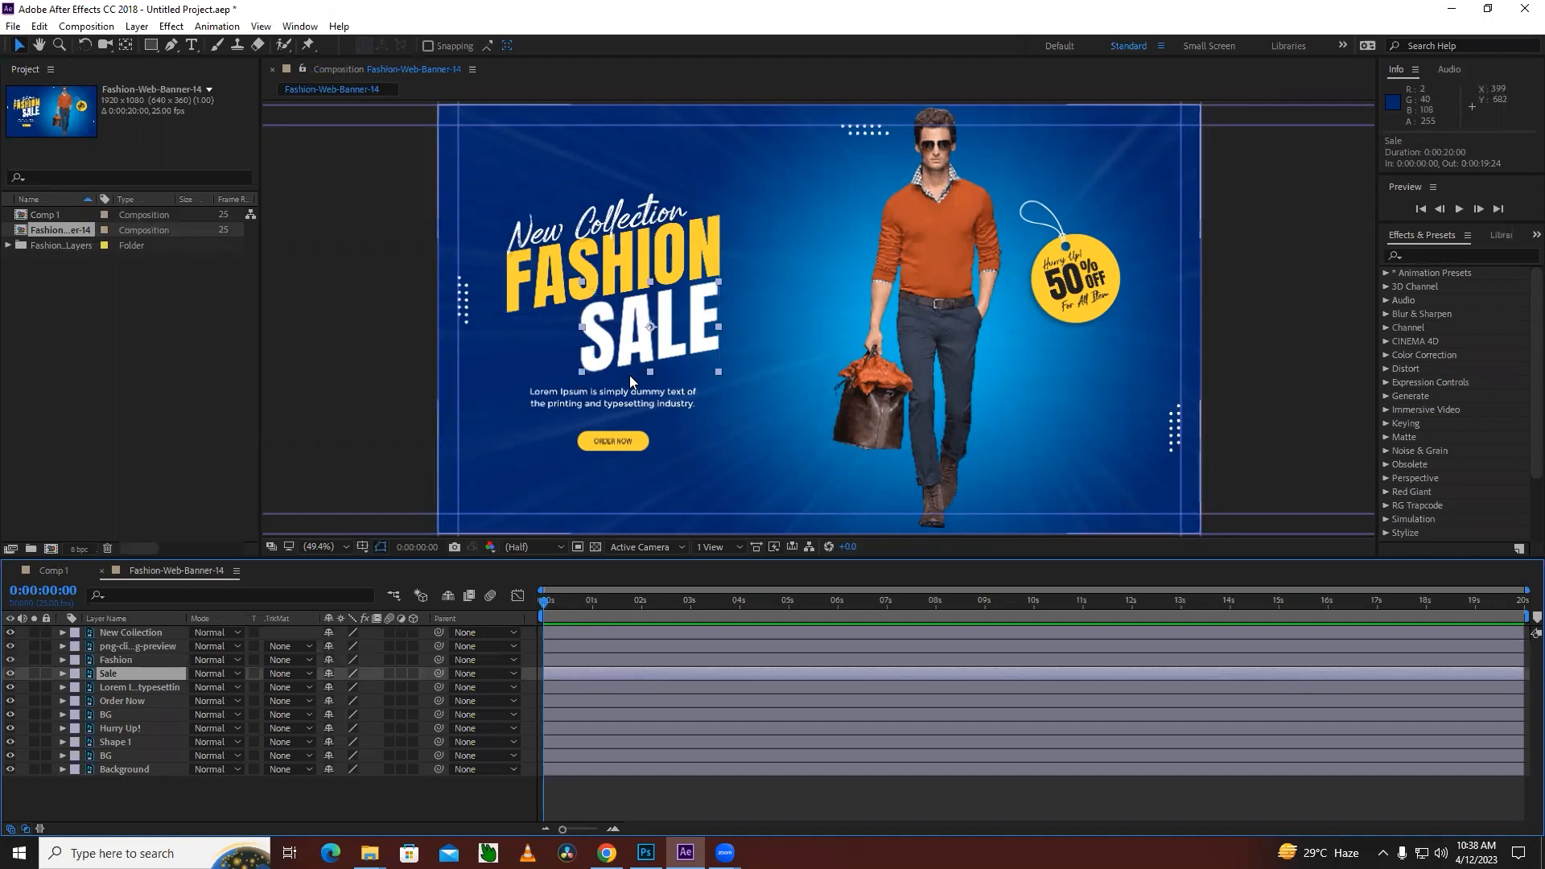
{"action": "left_click", "coordinate": [158, 688]}
{"action": "left_click", "coordinate": [118, 699]}
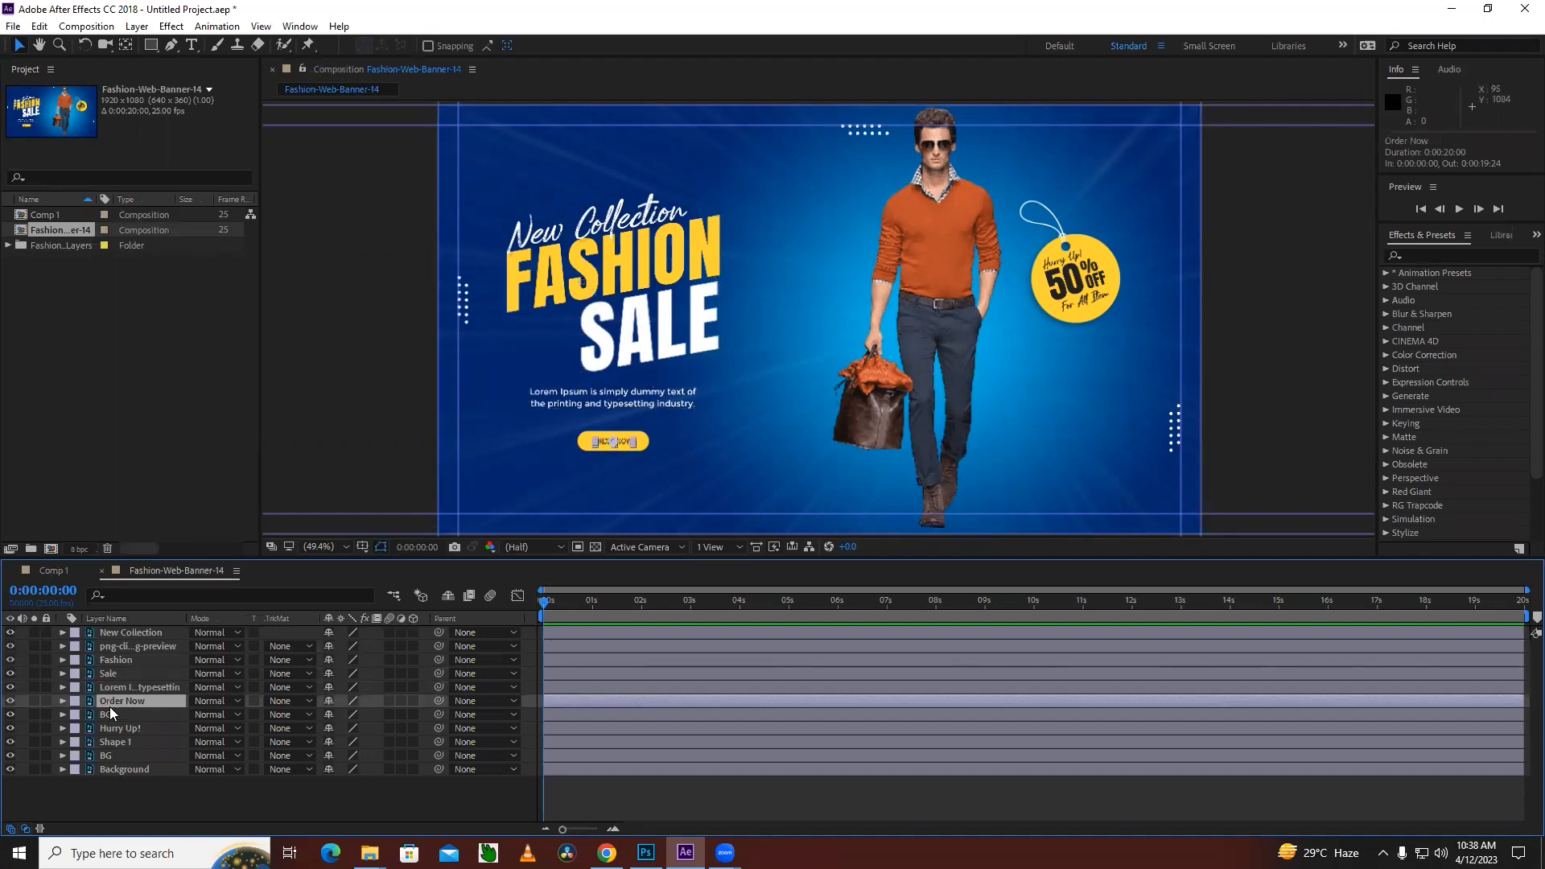
{"action": "left_click", "coordinate": [109, 715]}
{"action": "left_click", "coordinate": [111, 726]}
{"action": "left_click", "coordinate": [113, 740]}
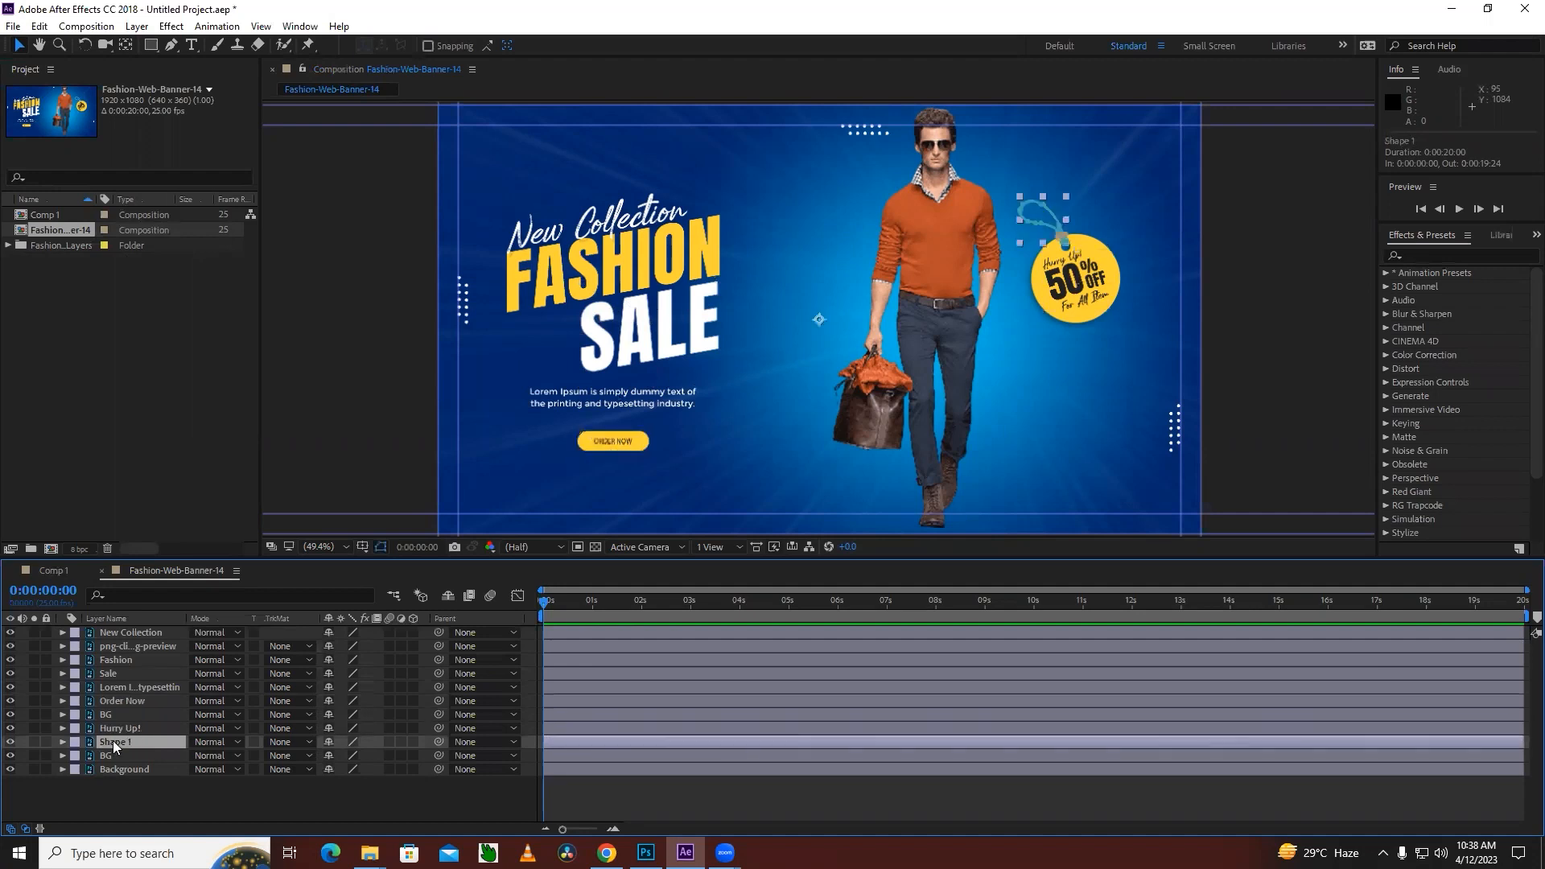
Inspect the Transform properties of the Order Now layer and collapse the layer again
{"action": "left_click", "coordinate": [61, 701]}
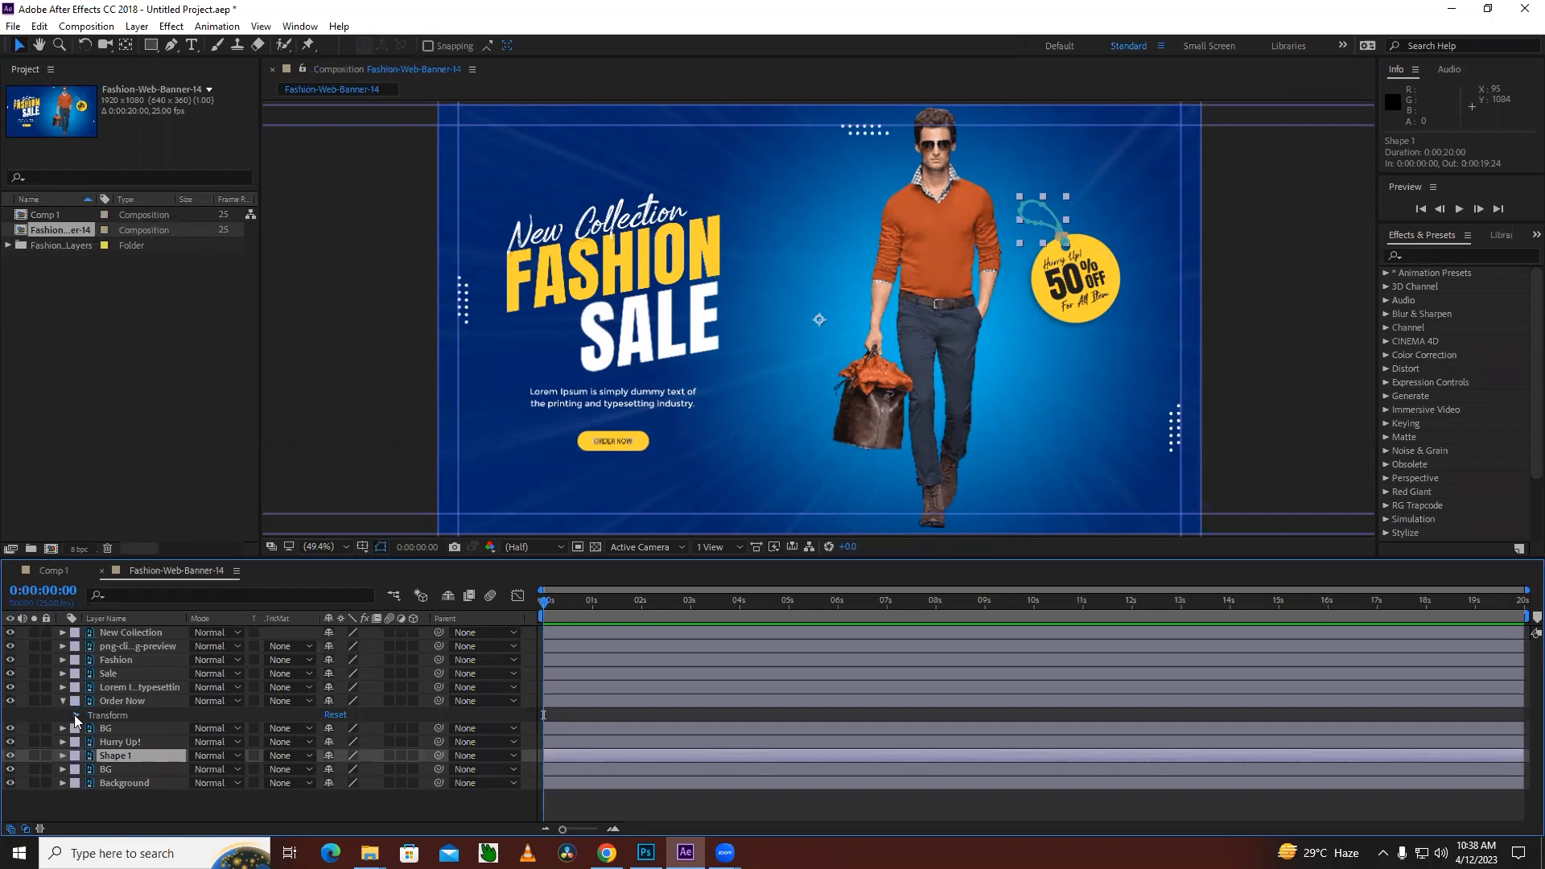
{"action": "left_click", "coordinate": [76, 716]}
{"action": "left_click", "coordinate": [63, 699]}
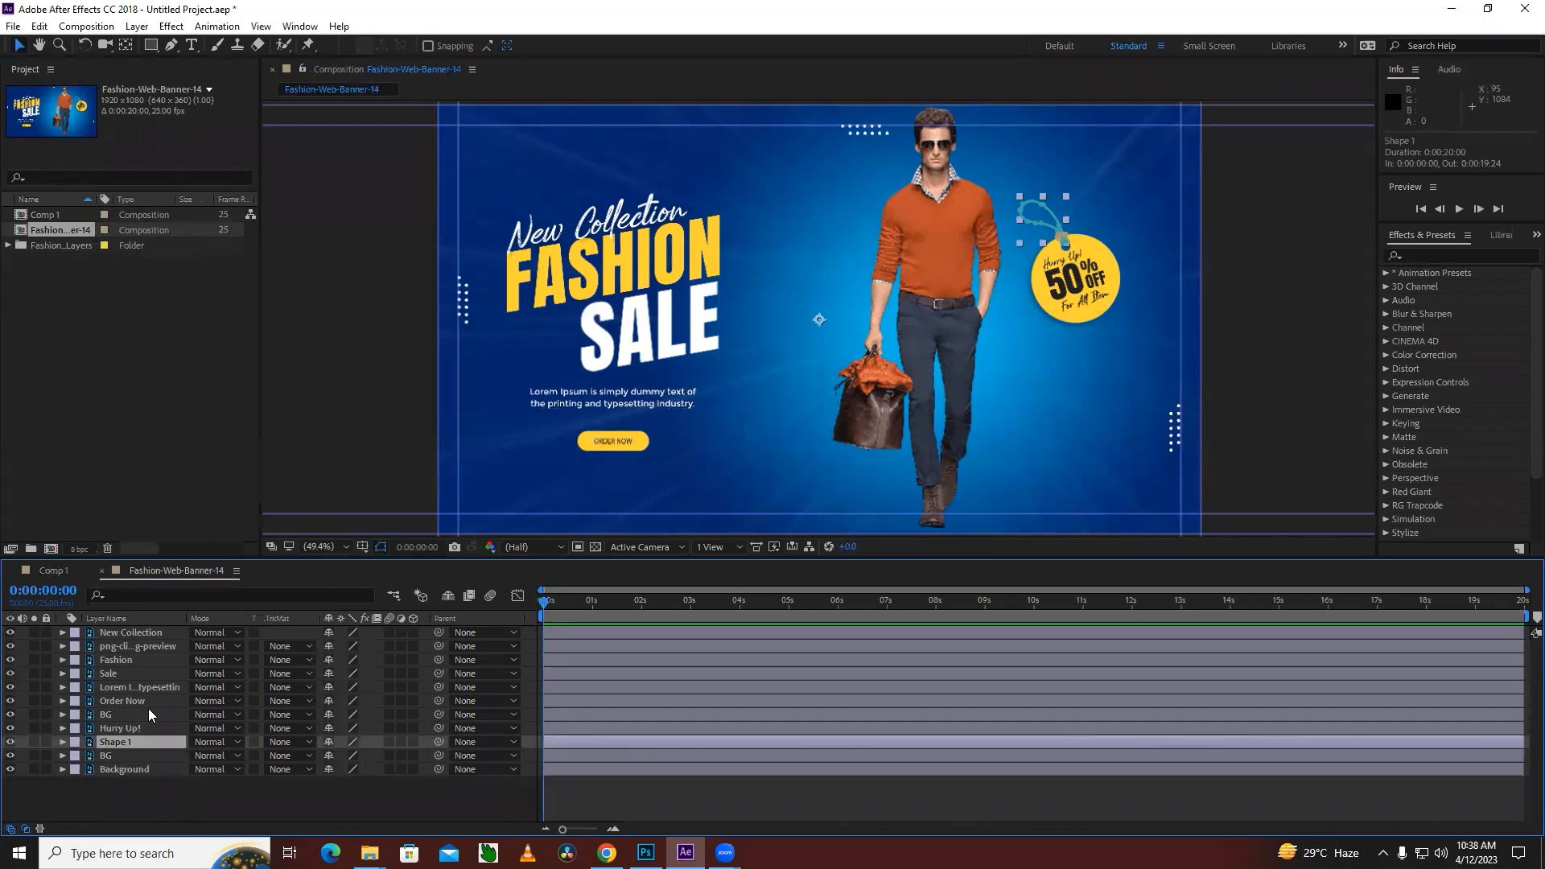
Look through the commands available for the Sale layer, check the source banner in Photoshop and return to After Effects
{"action": "left_click", "coordinate": [642, 330]}
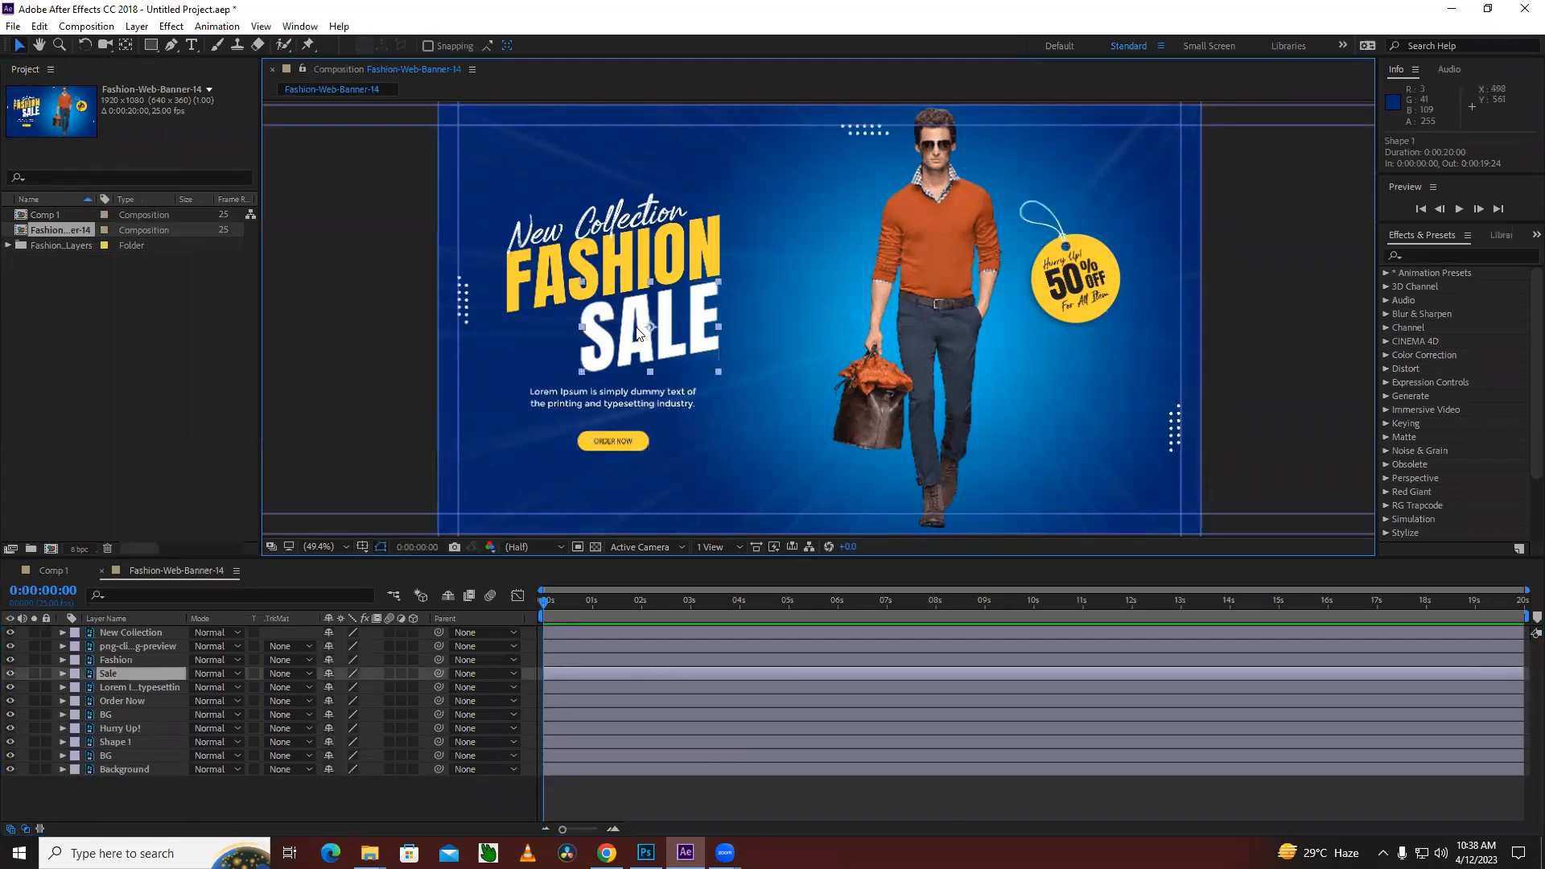
{"action": "right_click", "coordinate": [105, 672]}
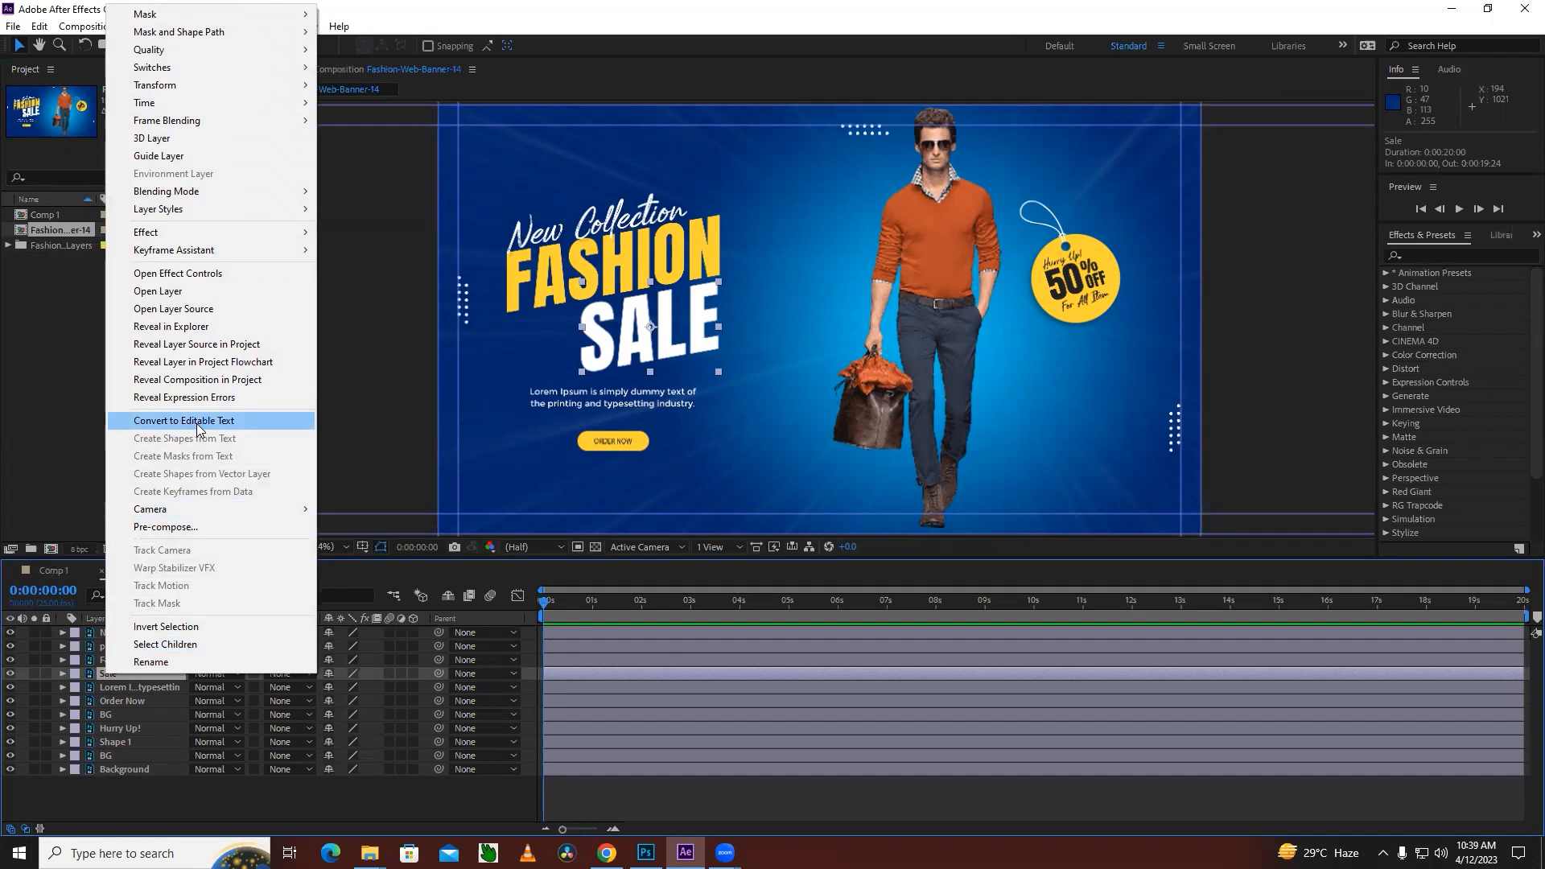
{"action": "left_click", "coordinate": [193, 812]}
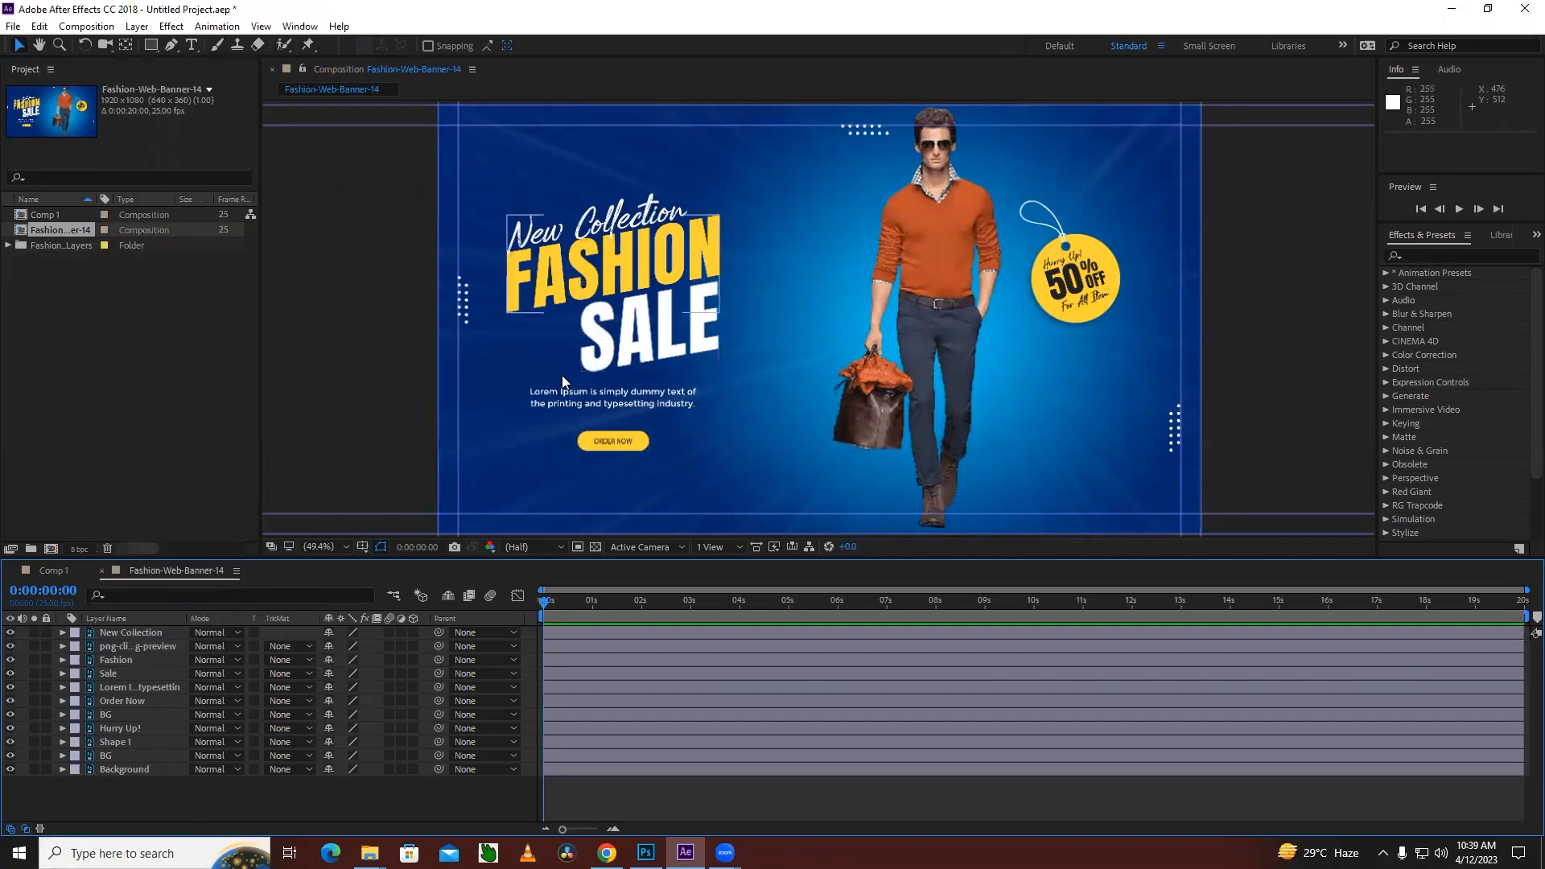
{"action": "left_click", "coordinate": [646, 852]}
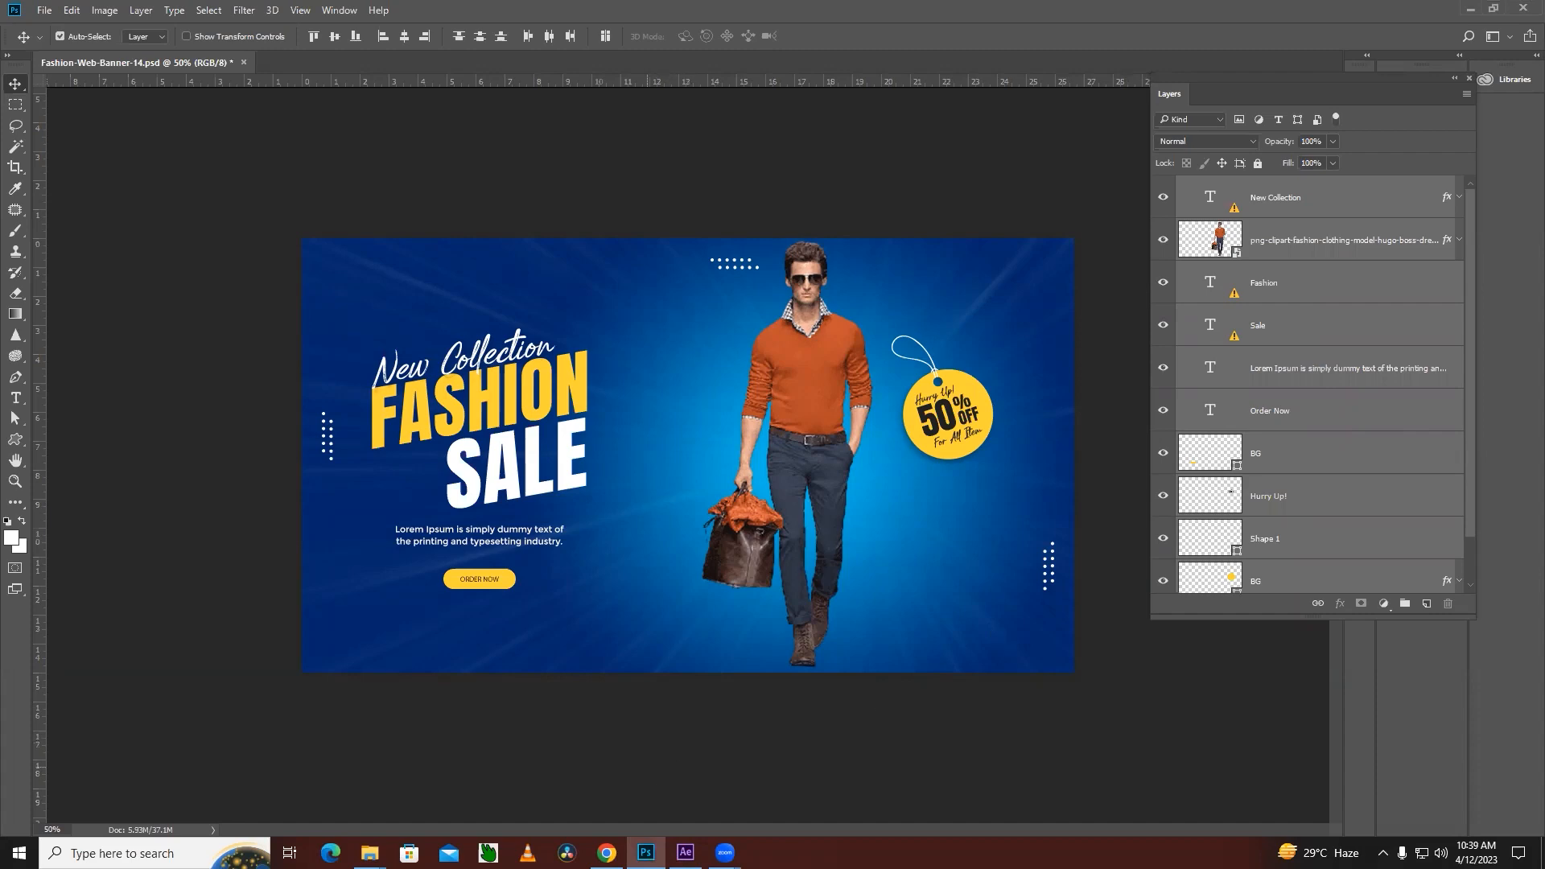
{"action": "key", "text": "alt+Tab"}
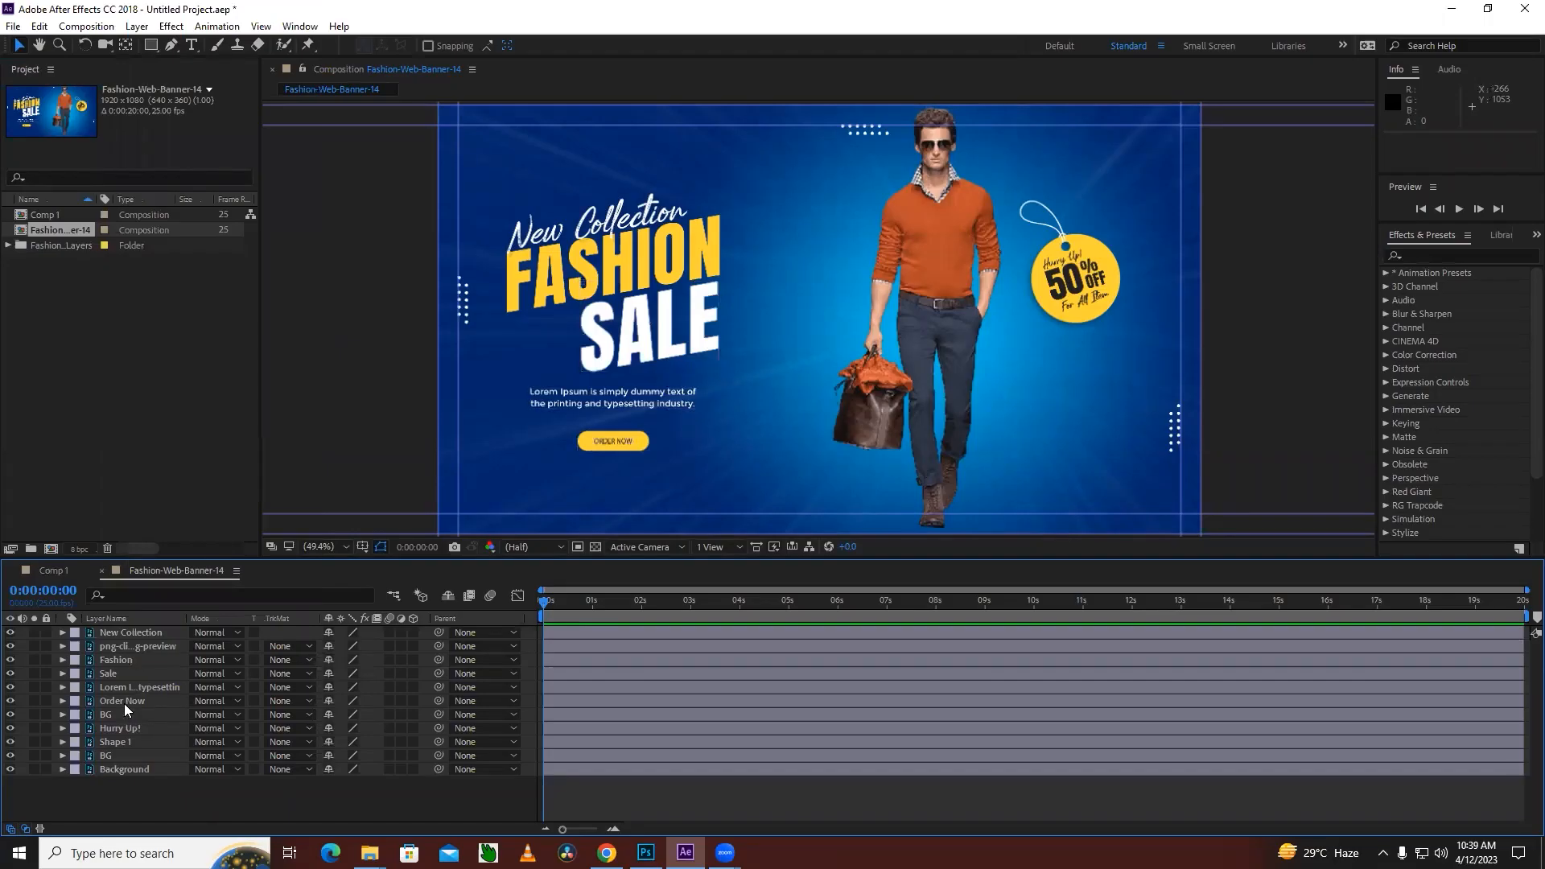
Convert the Sale layer to editable text and dismiss the Typekit and Resolve Fonts dialogs
{"action": "left_click", "coordinate": [108, 674]}
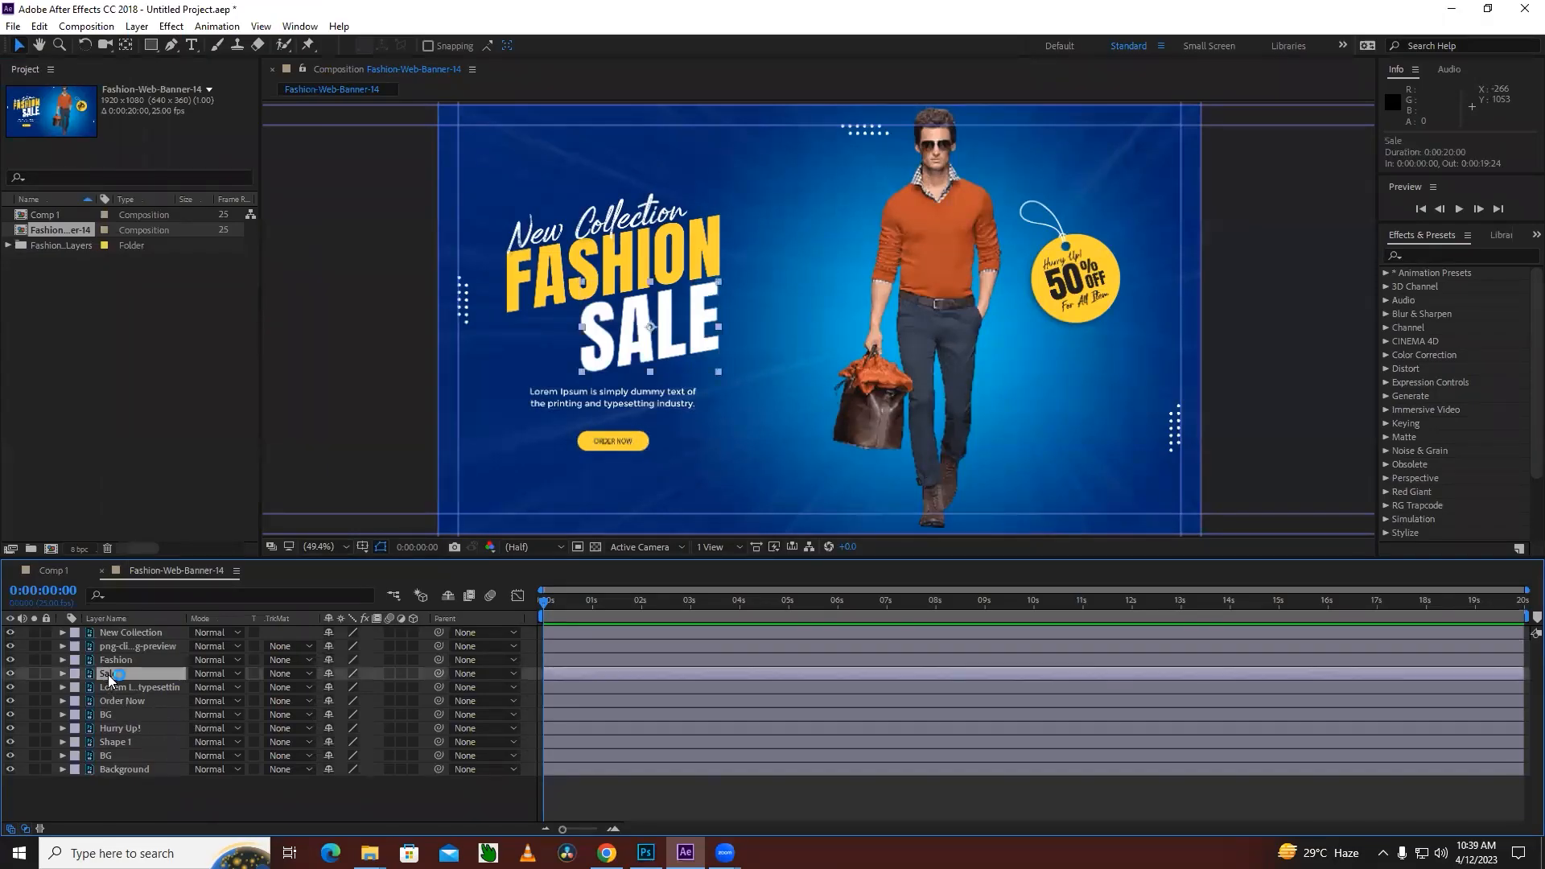
{"action": "right_click", "coordinate": [108, 674]}
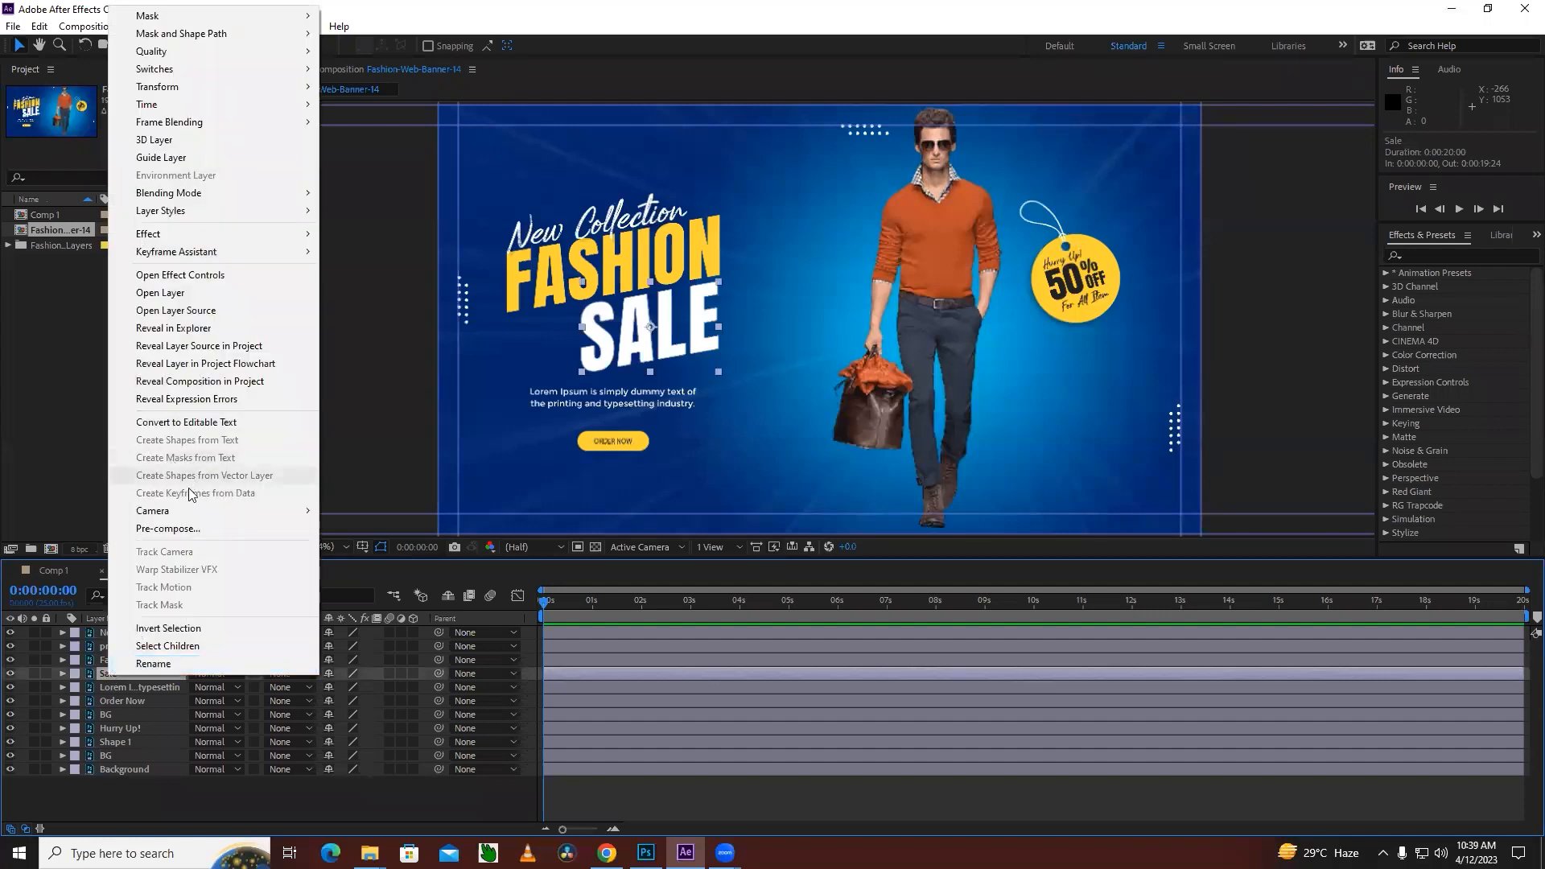
{"action": "left_click", "coordinate": [194, 431]}
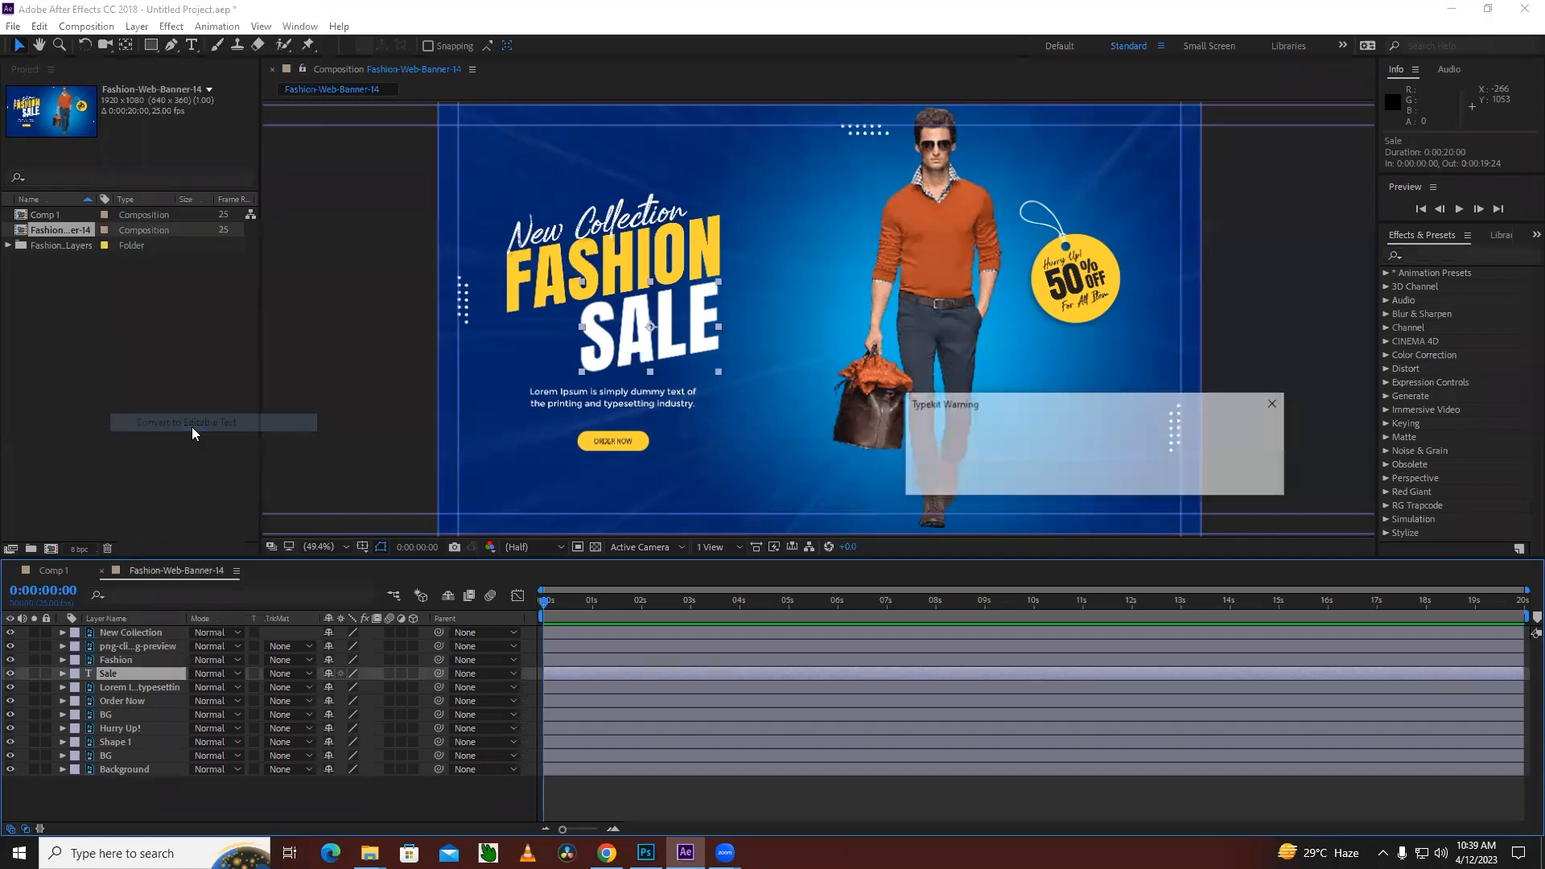
{"action": "left_click", "coordinate": [1240, 483]}
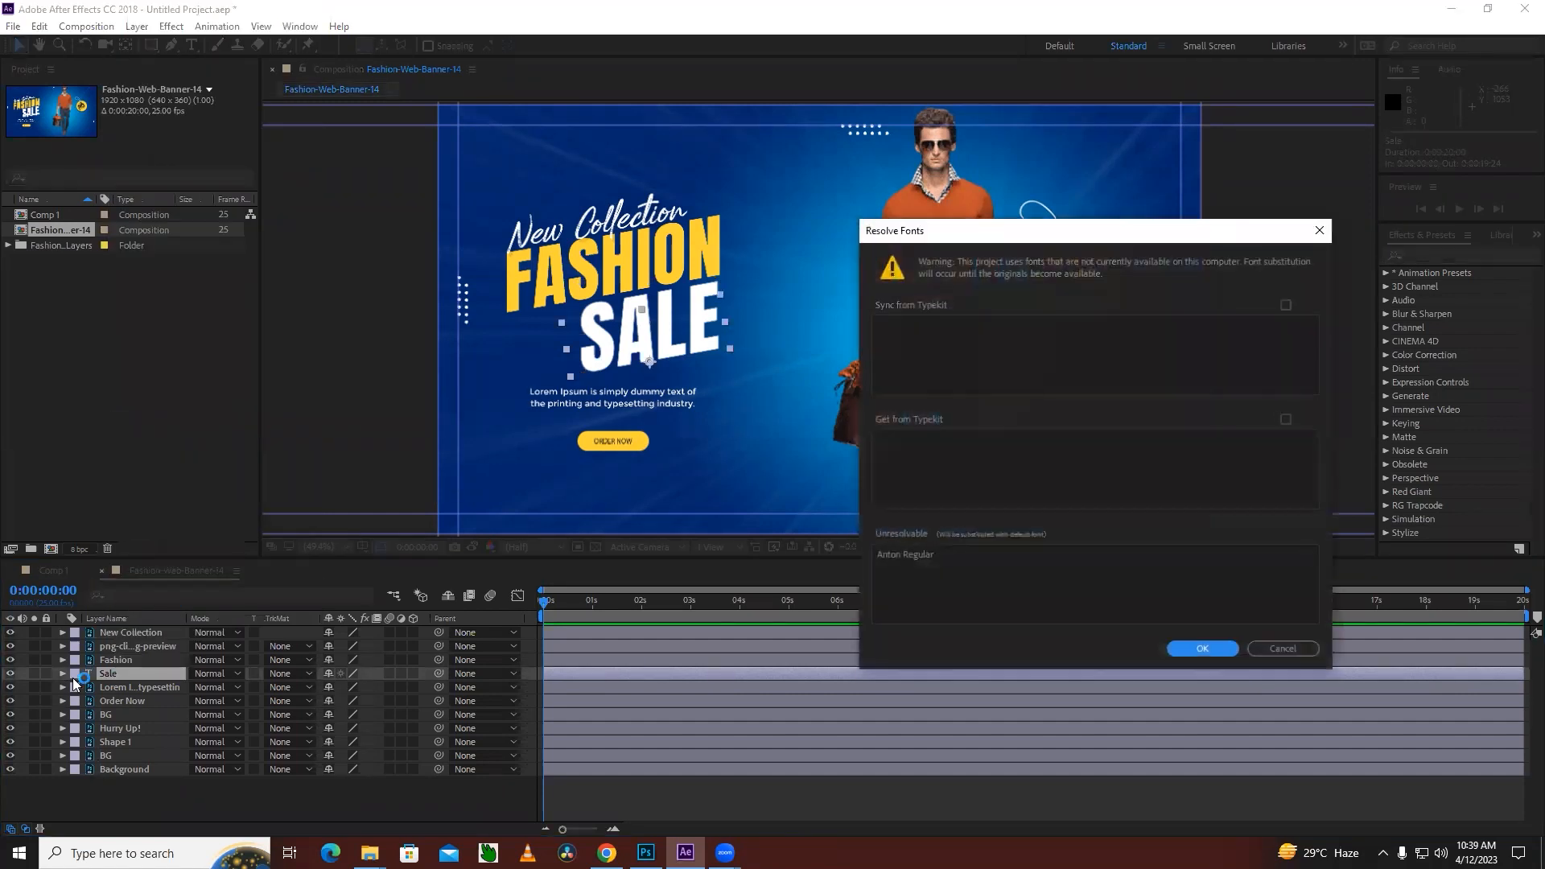
{"action": "left_click", "coordinate": [1286, 648]}
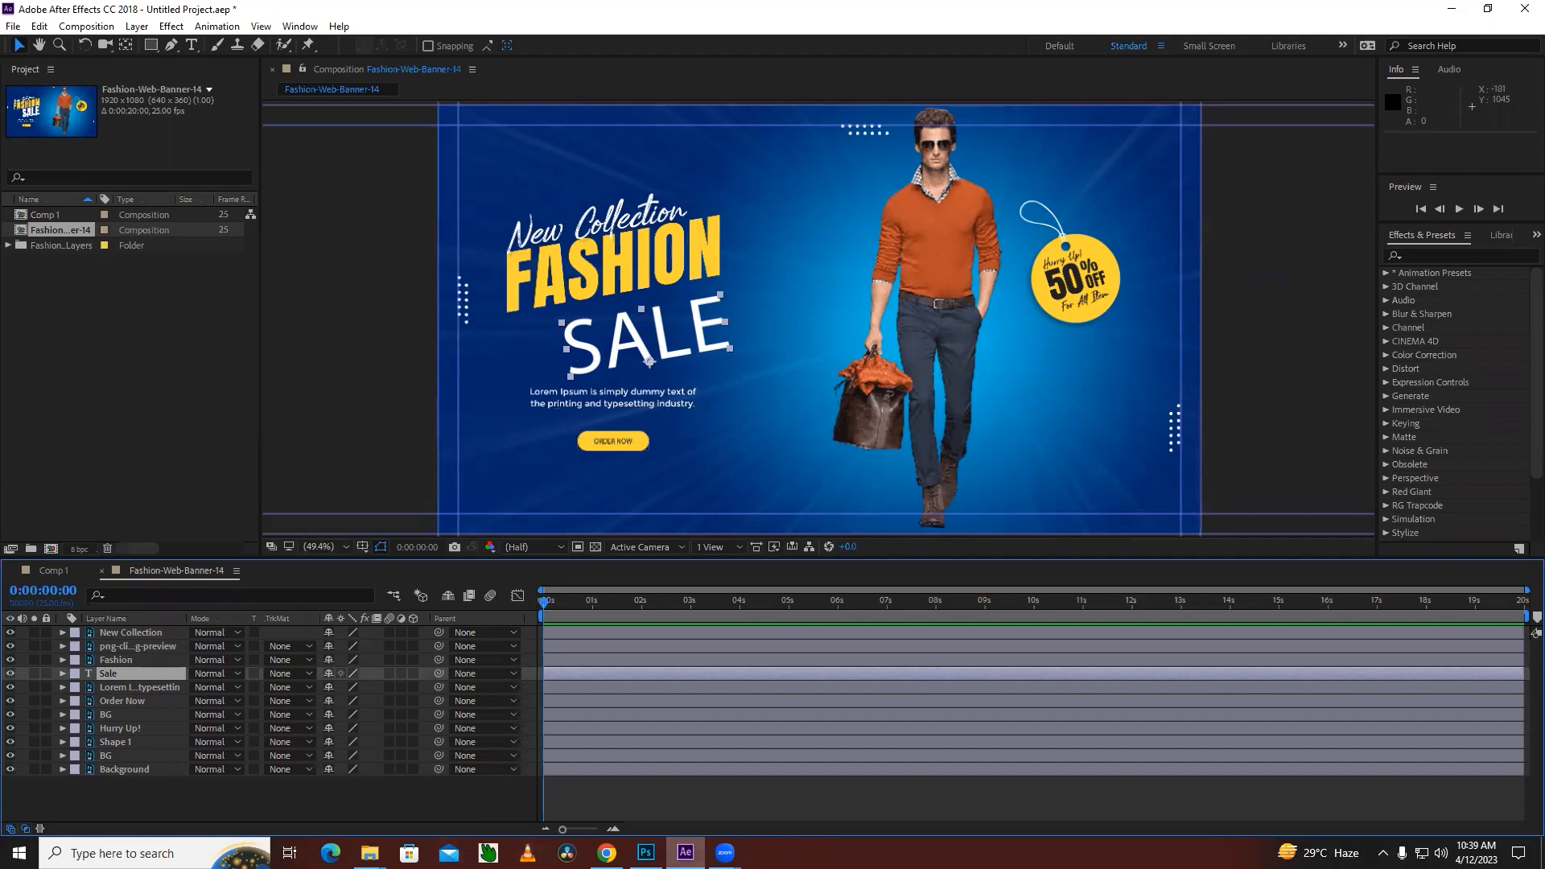
Switch to Photoshop to review the banner's text layers and return to After Effects
{"action": "key", "text": "alt+Tab"}
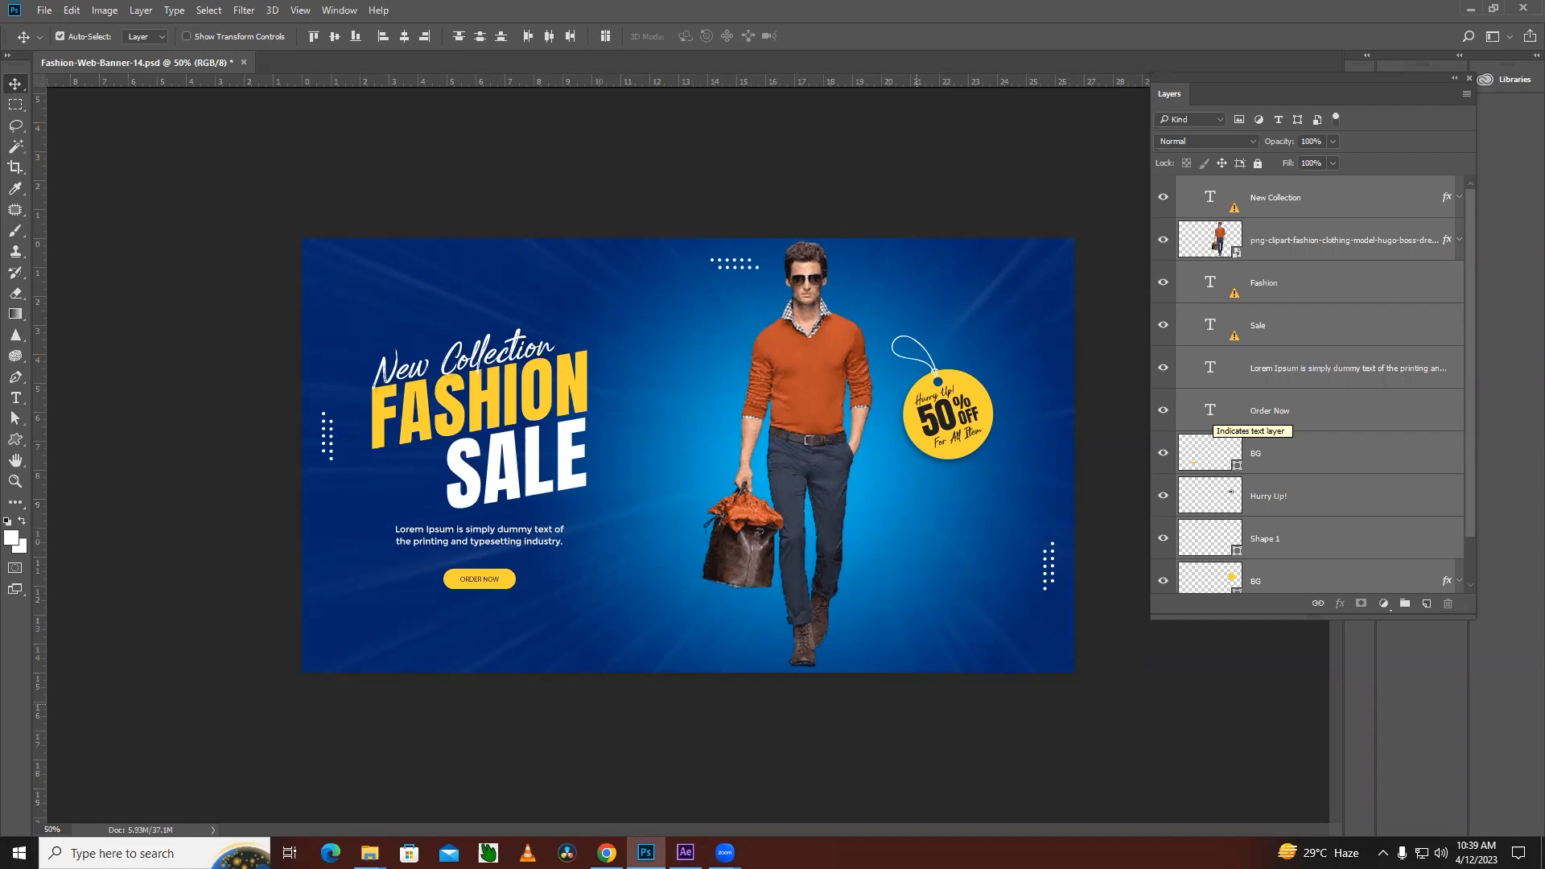
{"action": "mouse_move", "coordinate": [685, 853]}
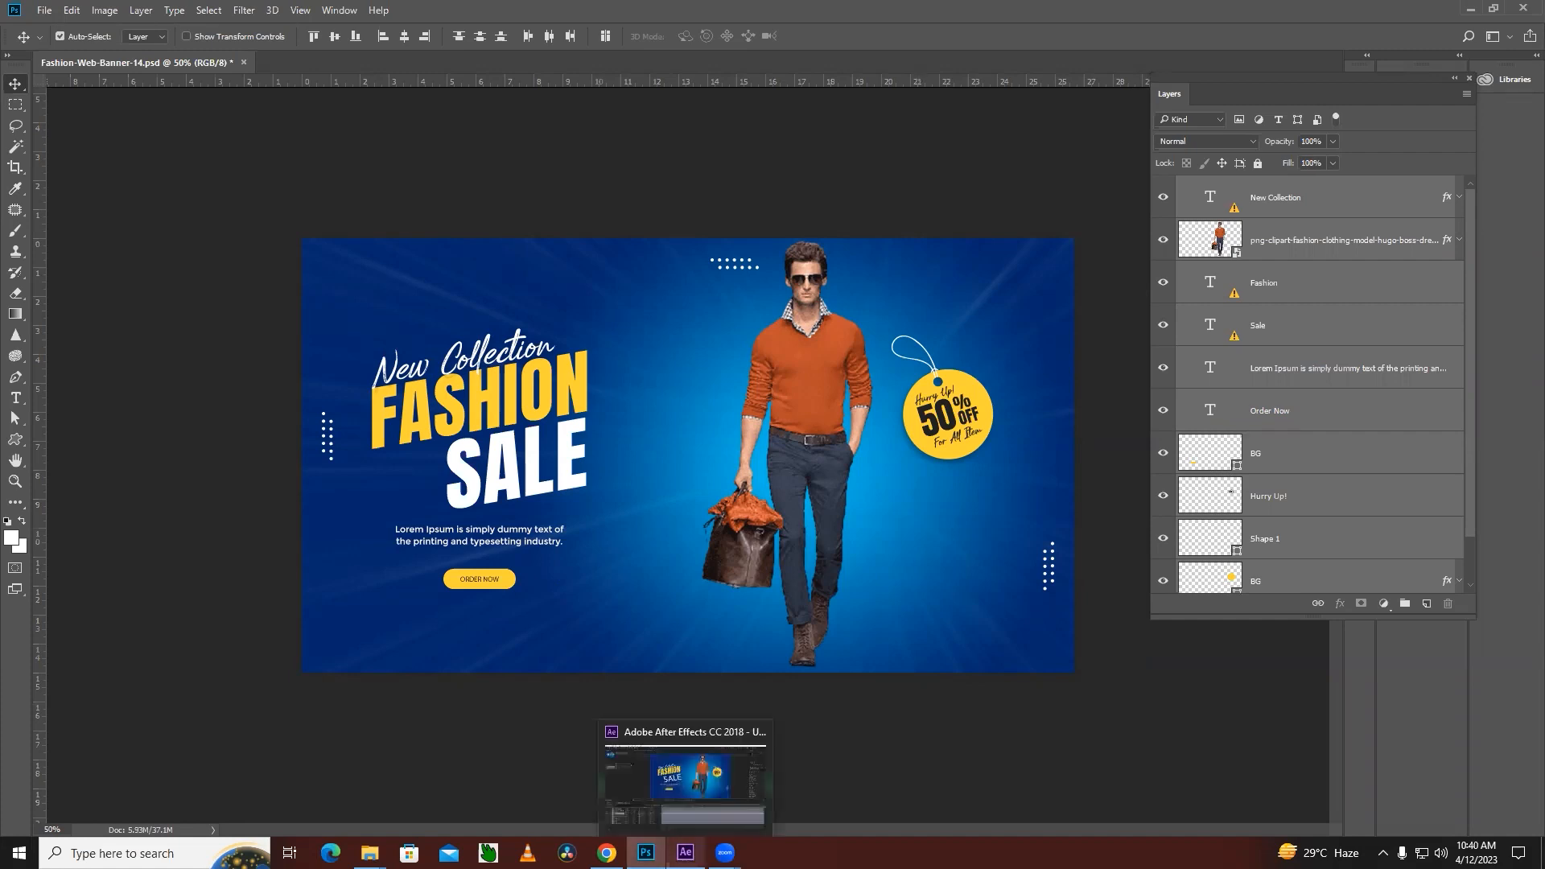
{"action": "left_click", "coordinate": [685, 776]}
Open the Sale text for editing, delete the letters after the S and retype them so it reads SALE
{"action": "left_click", "coordinate": [108, 674]}
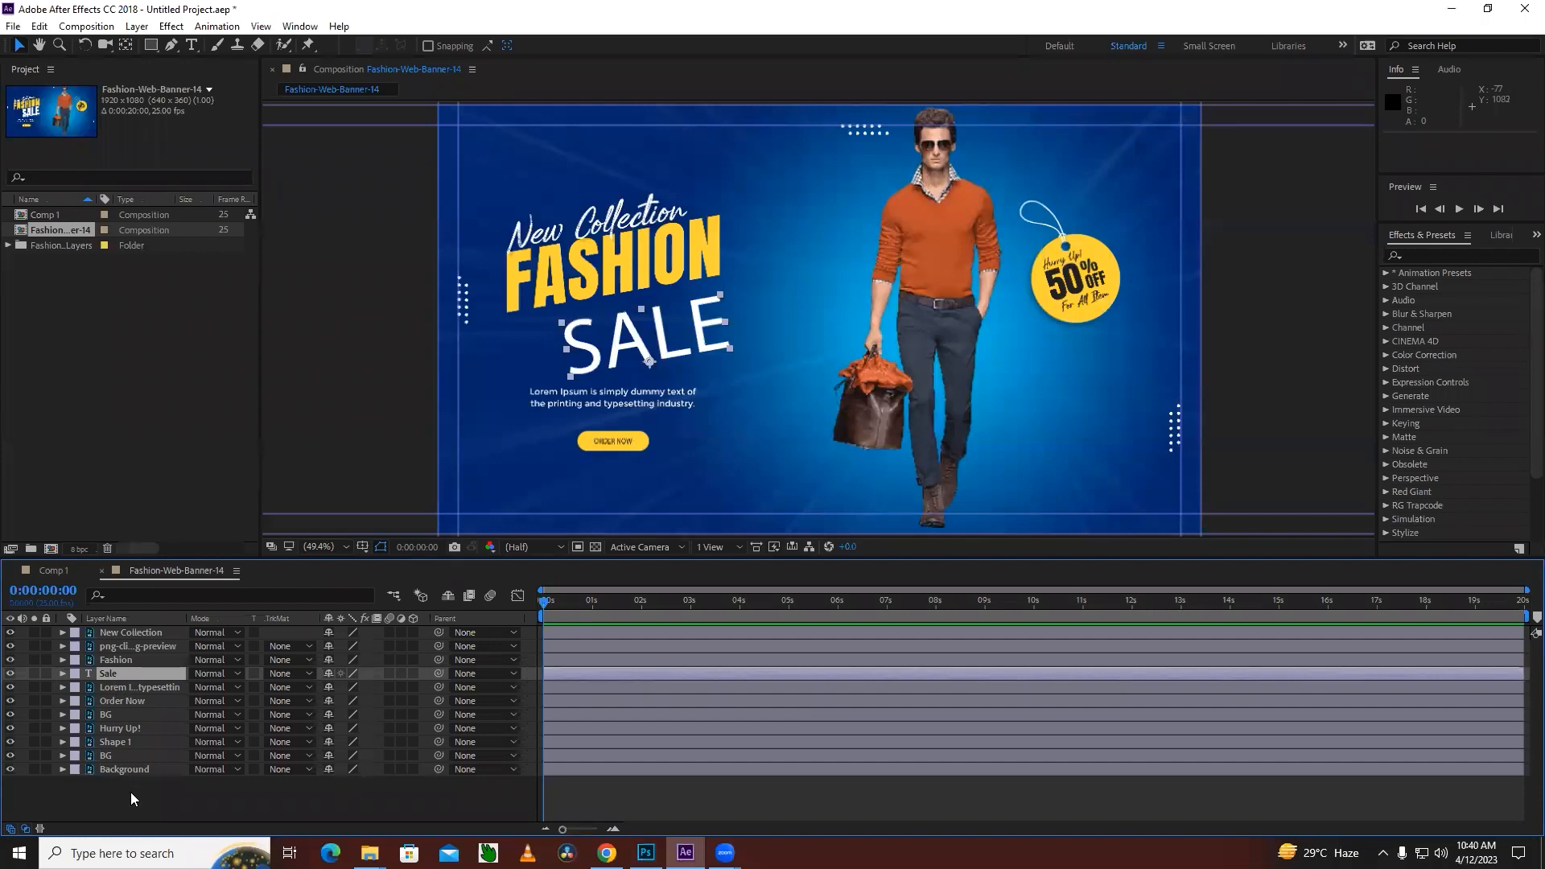
{"action": "double_click", "coordinate": [105, 673]}
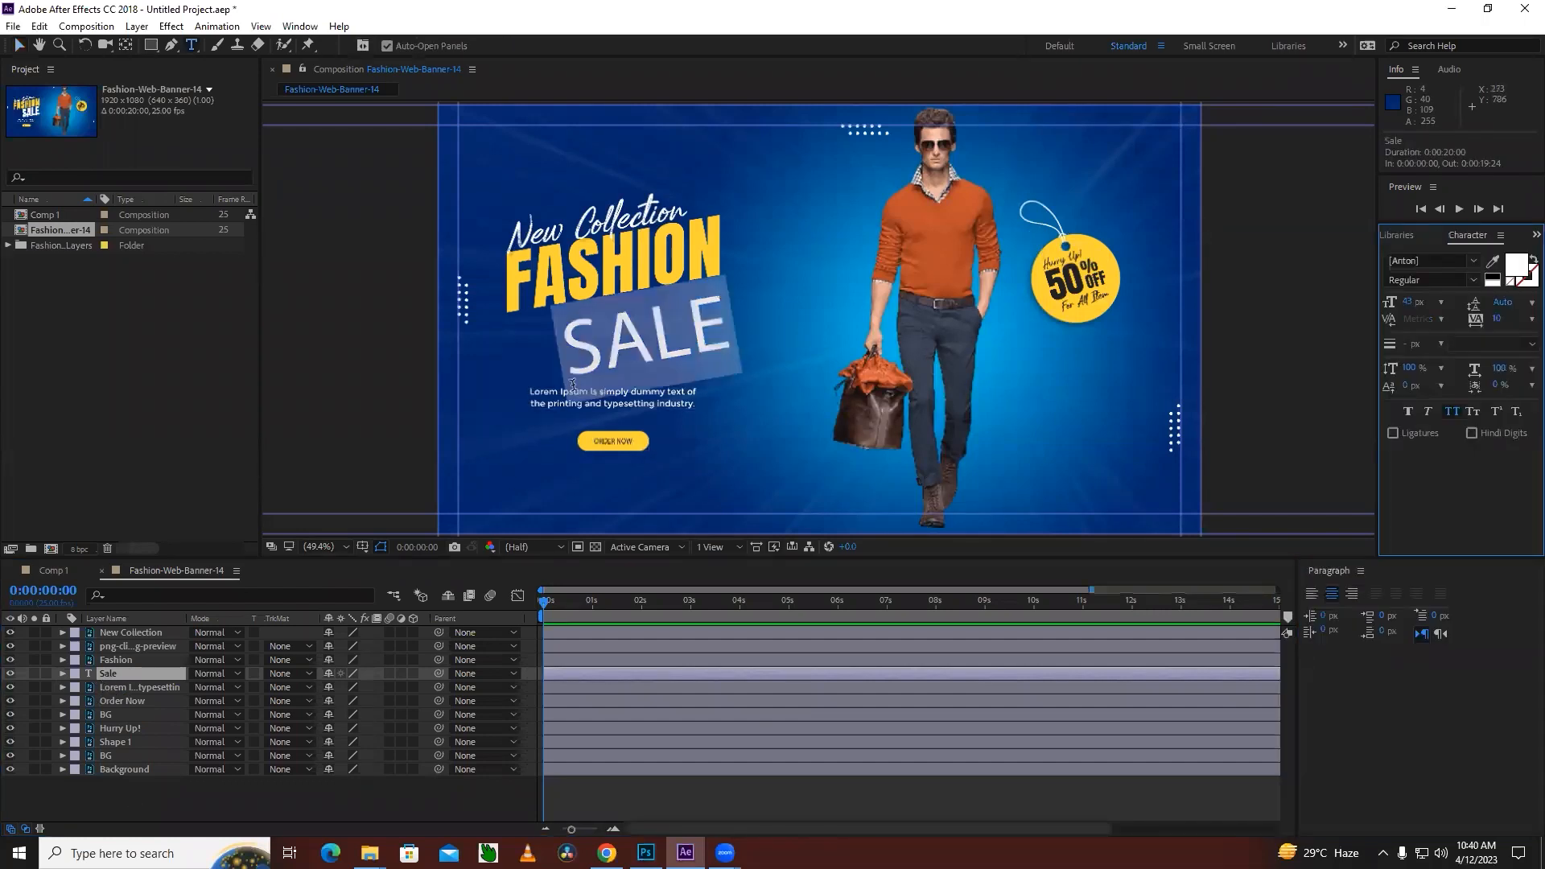
{"action": "left_click", "coordinate": [603, 358]}
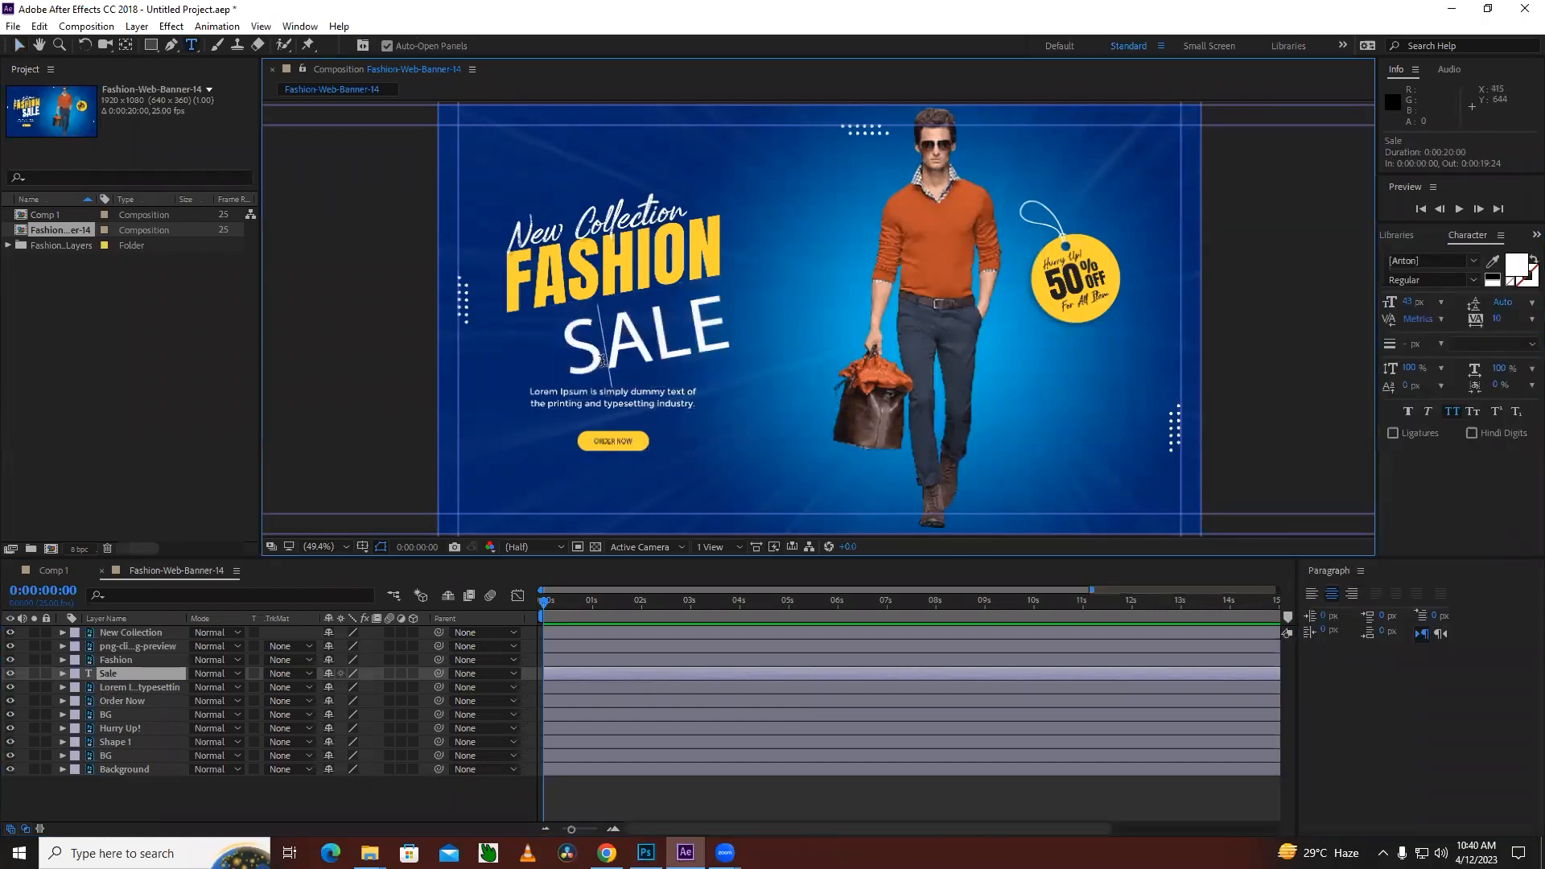
{"action": "left_click", "coordinate": [701, 349], "text": "shift"}
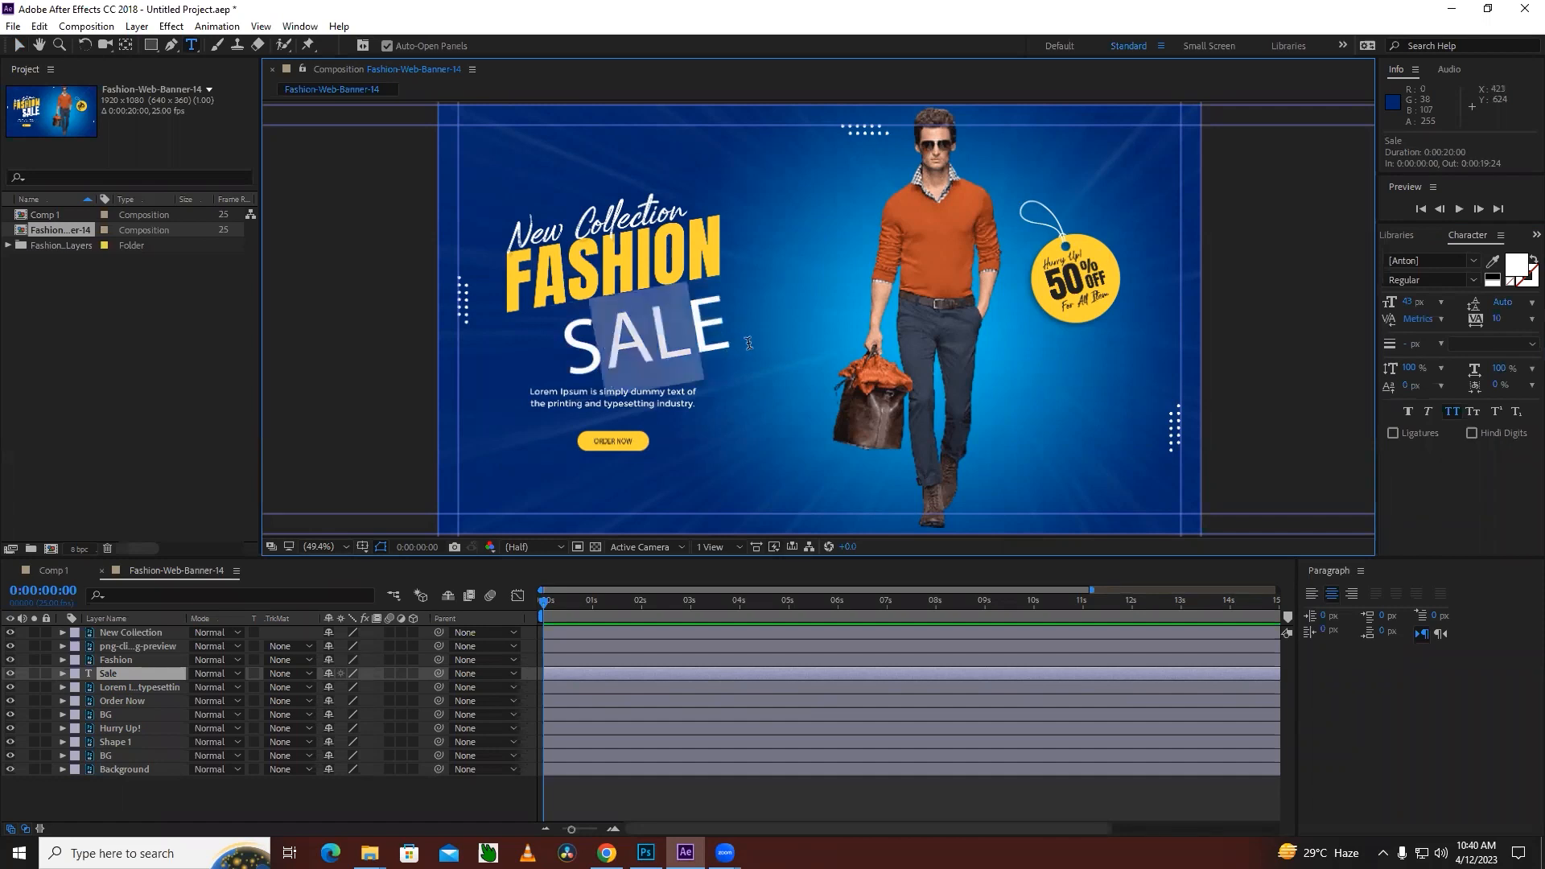
{"action": "left_click", "coordinate": [749, 343], "text": "shift"}
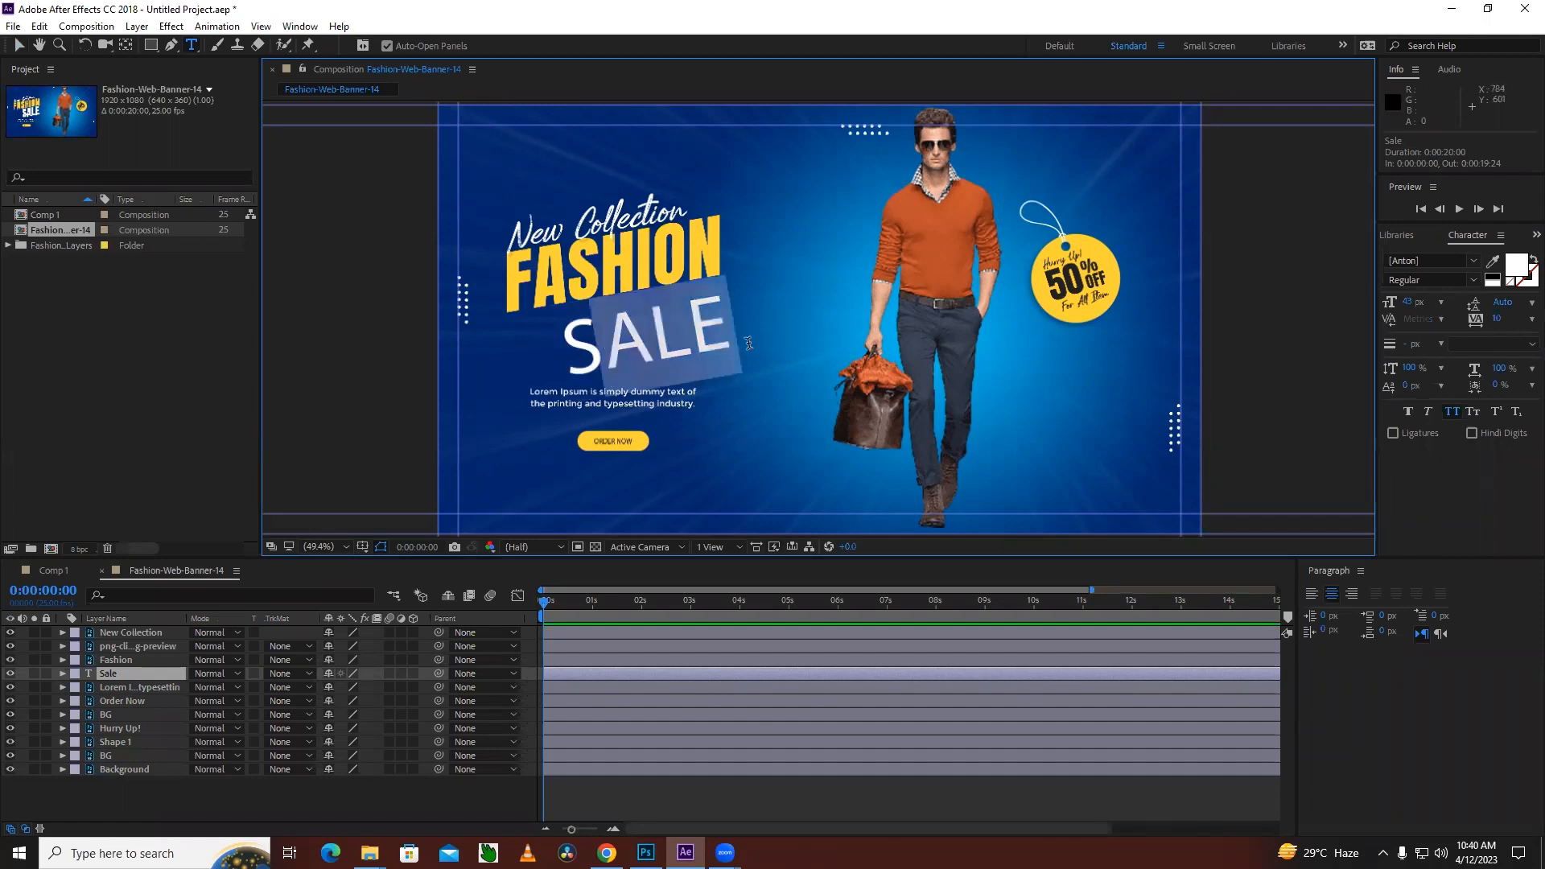
{"action": "key", "text": "BackSpace"}
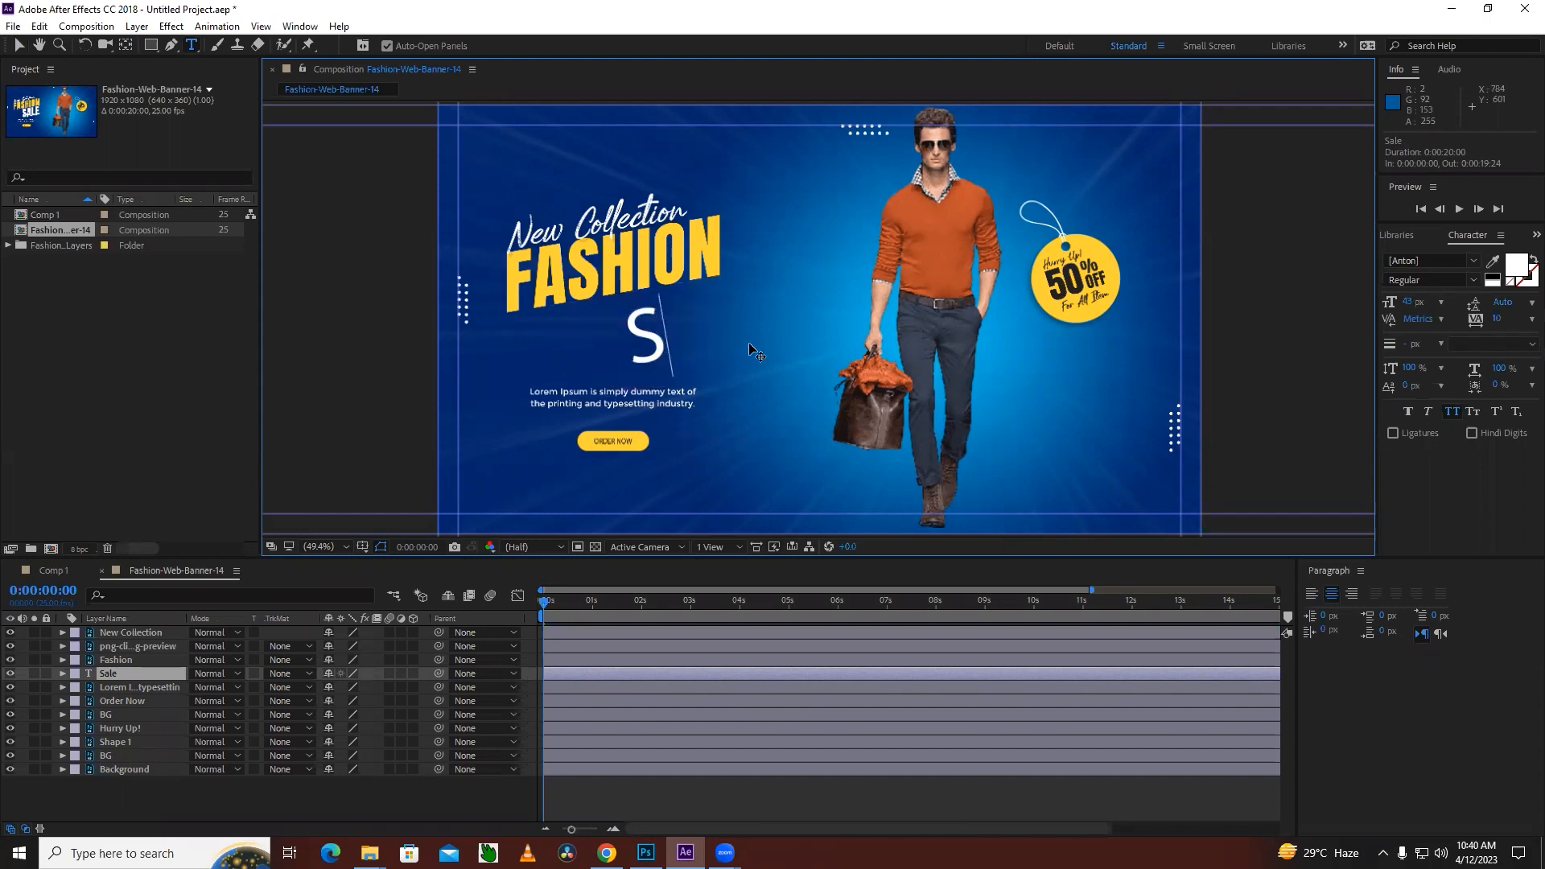
{"action": "type", "text": "ALEW"}
{"action": "key", "text": "BackSpace"}
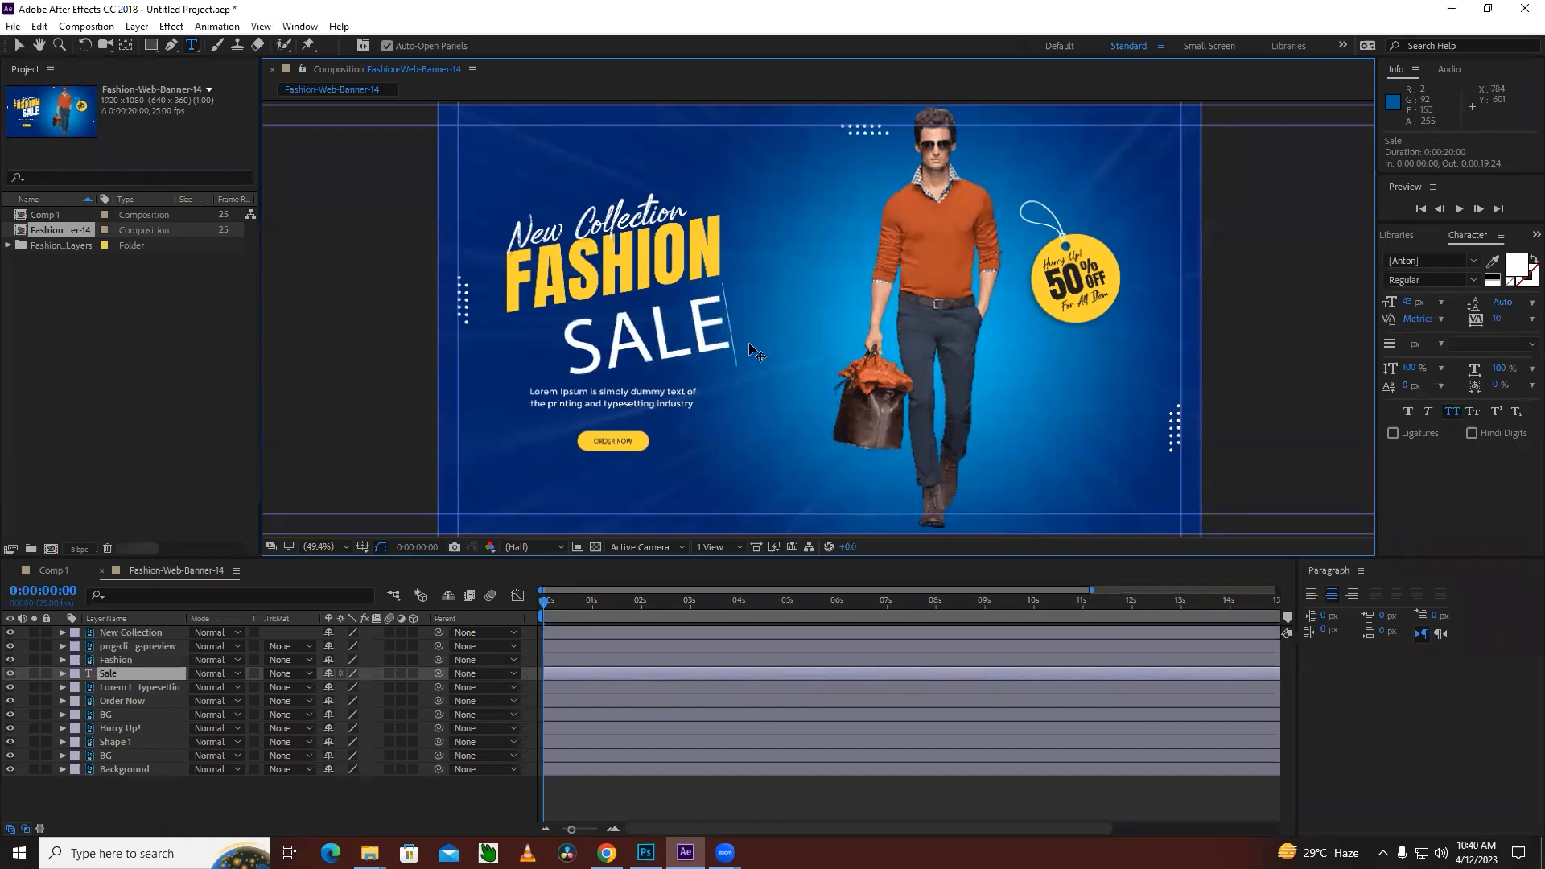
Set the font of the whole SALE text to Leelawadee Bold and deselect the layer
{"action": "key", "text": "ctrl+a"}
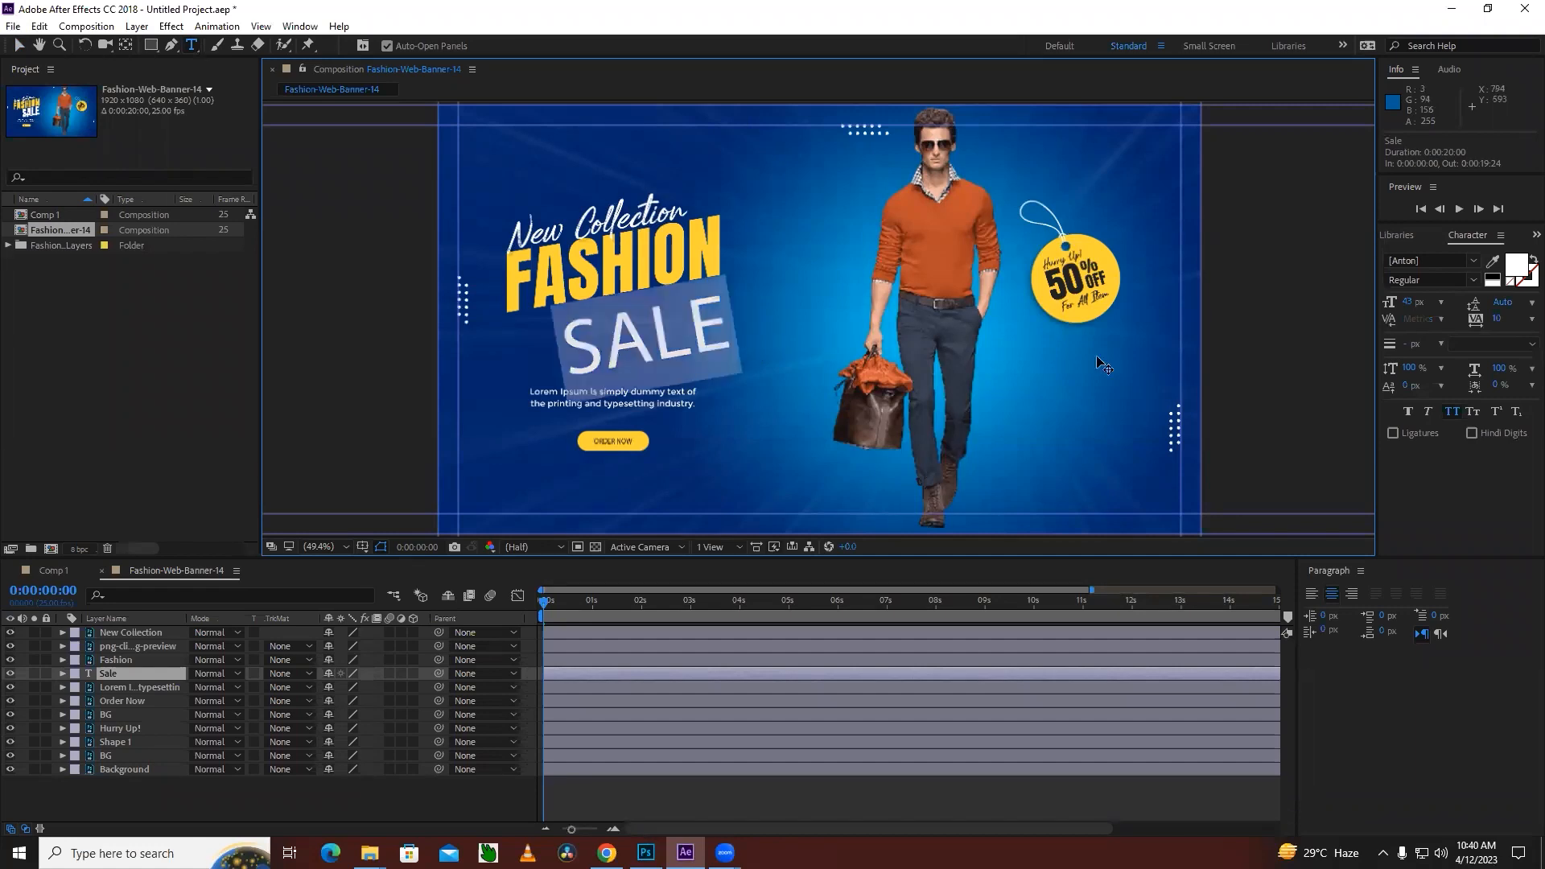
{"action": "left_click", "coordinate": [1449, 260]}
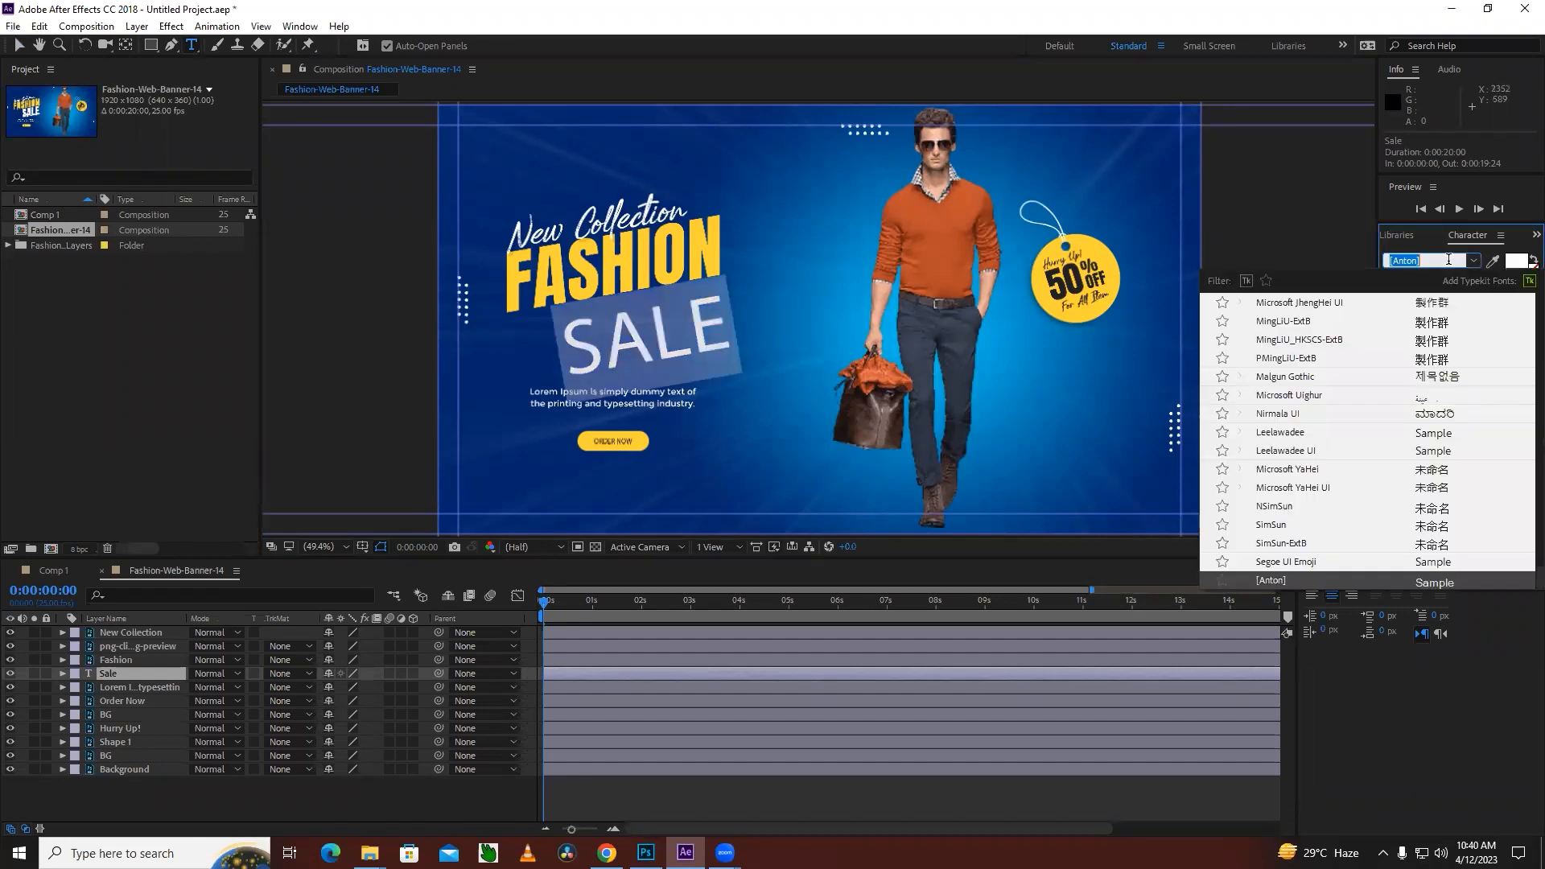
{"action": "left_click", "coordinate": [1282, 433]}
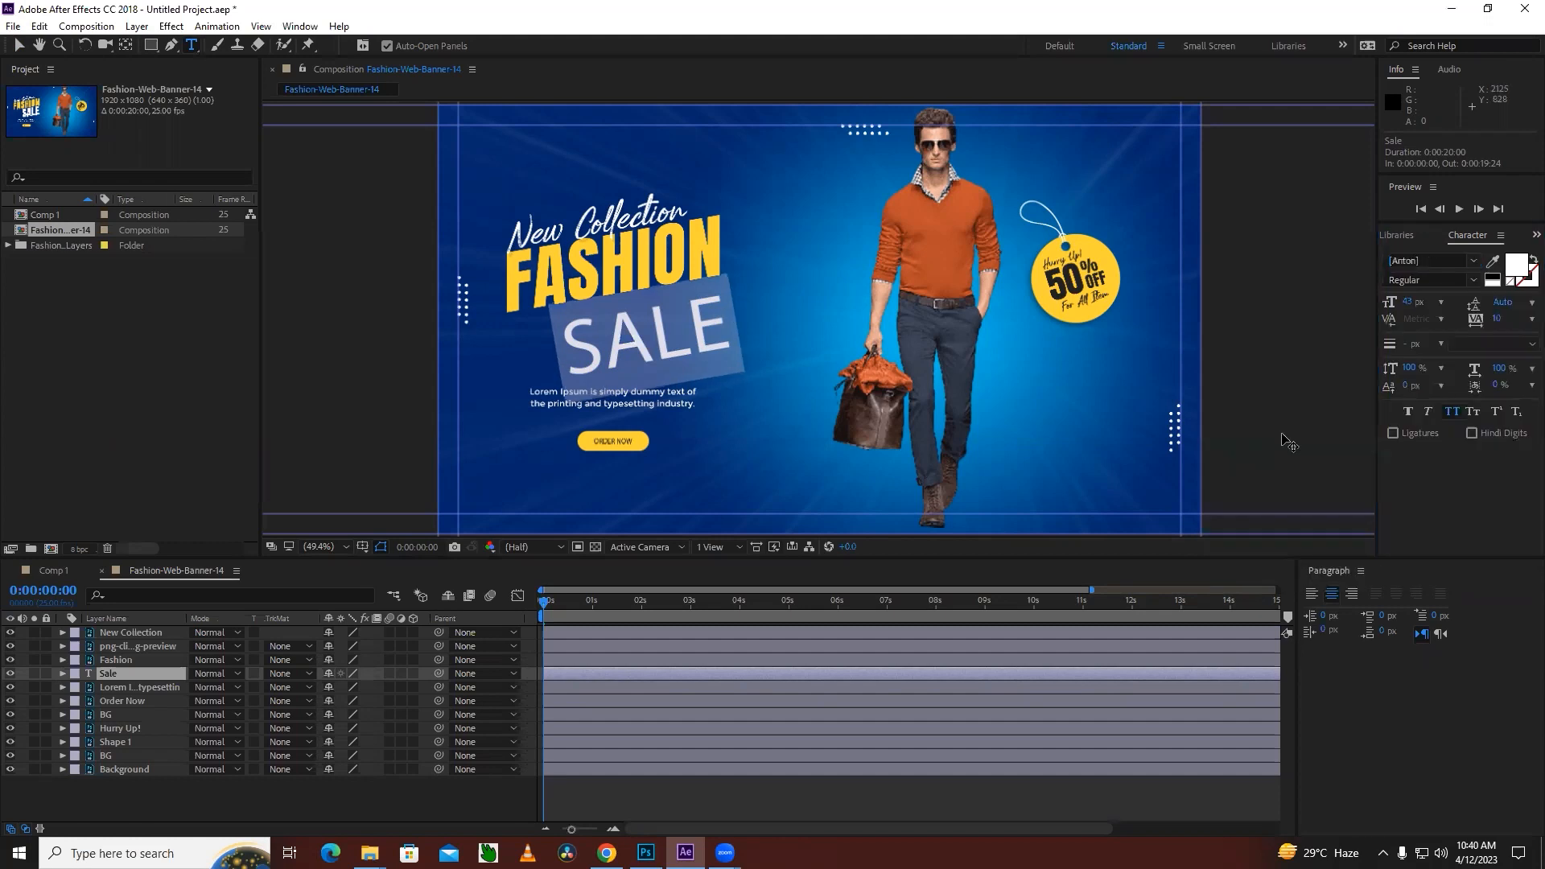
{"action": "left_click", "coordinate": [1470, 279]}
{"action": "left_click", "coordinate": [1419, 314]}
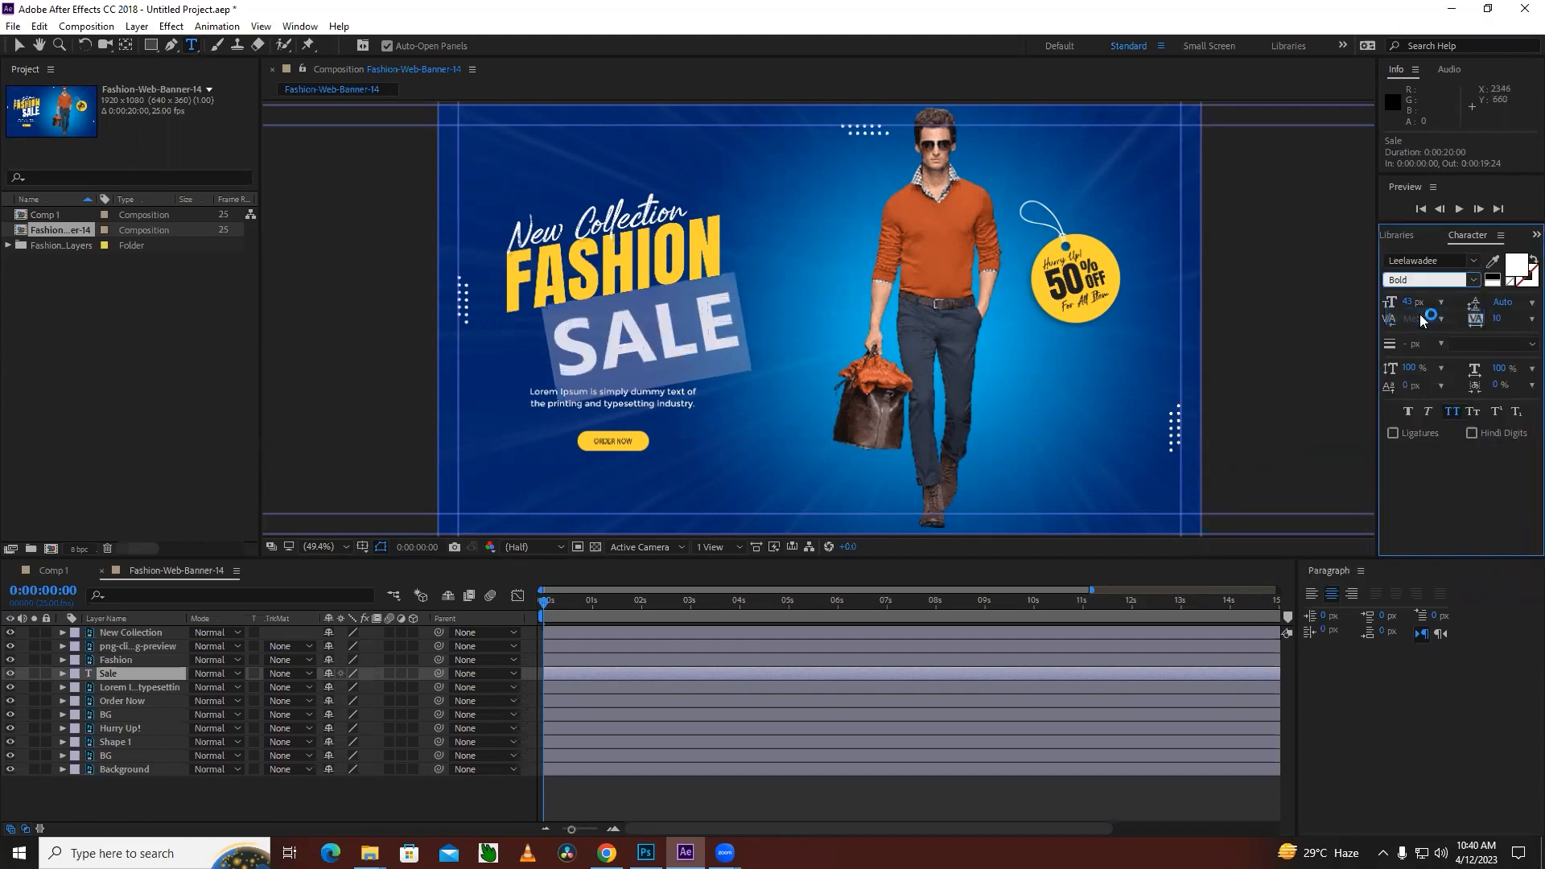
{"action": "left_click", "coordinate": [277, 792]}
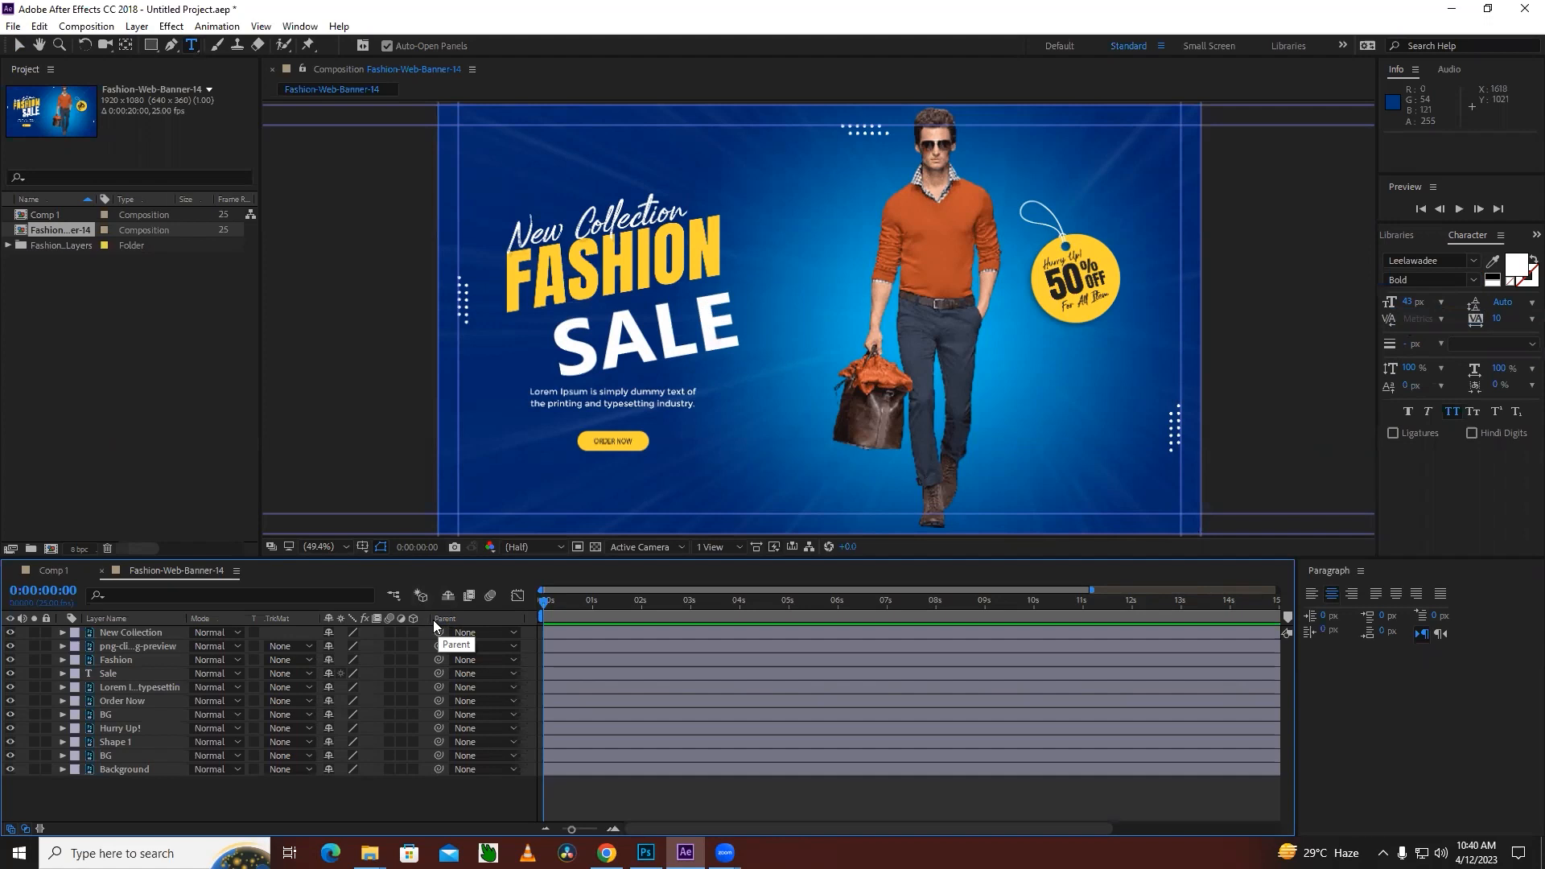
Select the Sale layer, undo its font change, text edits and conversion to editable text, and deselect it
{"action": "left_click", "coordinate": [95, 684]}
{"action": "left_click", "coordinate": [109, 674]}
{"action": "left_click", "coordinate": [110, 676]}
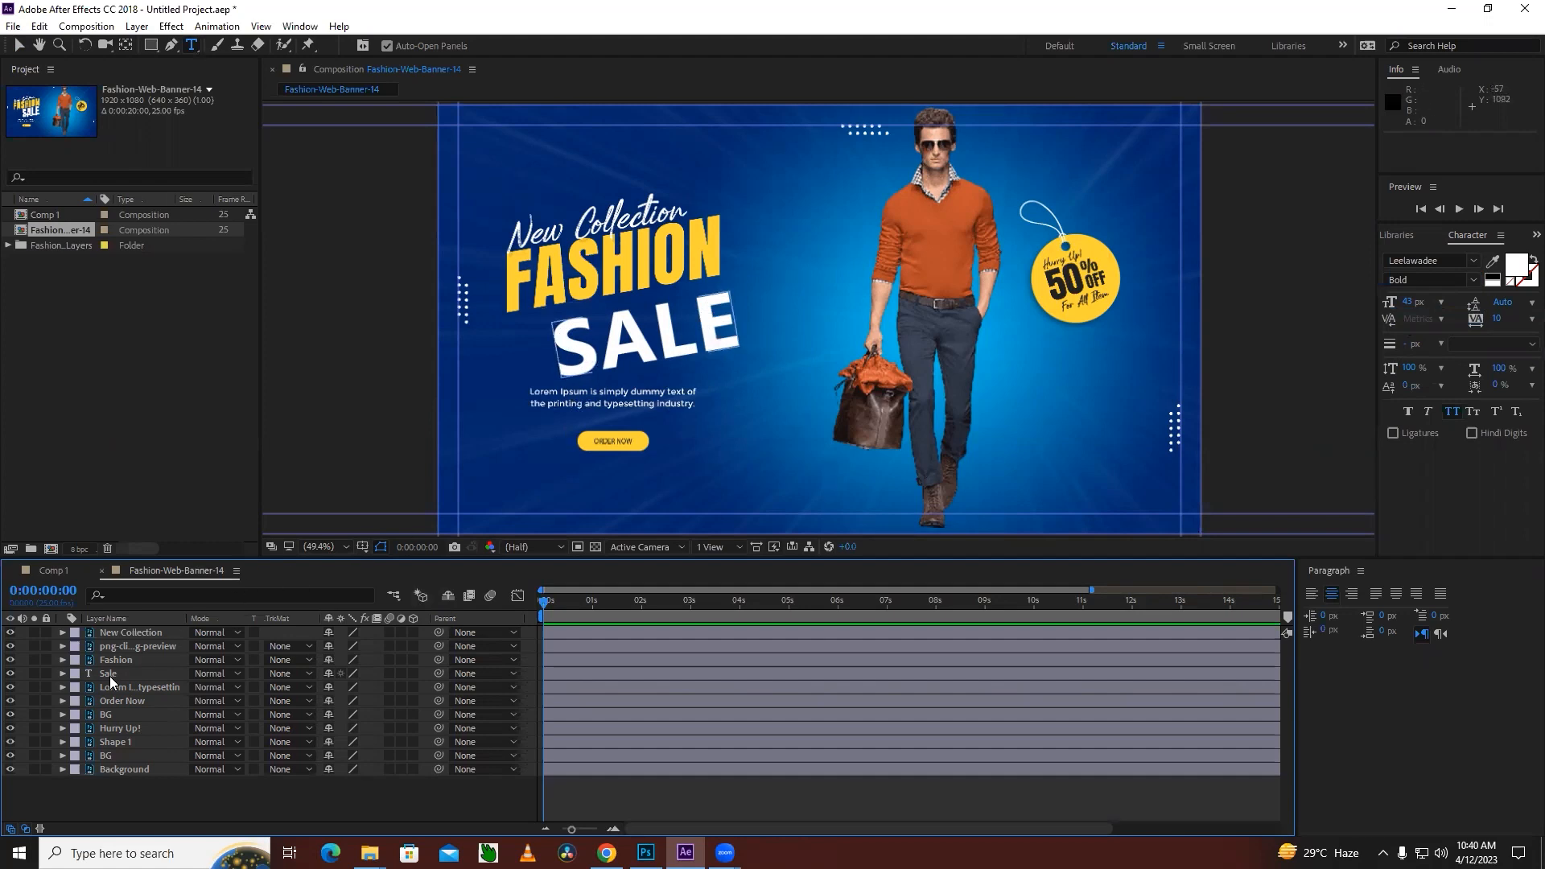
{"action": "left_click", "coordinate": [110, 674]}
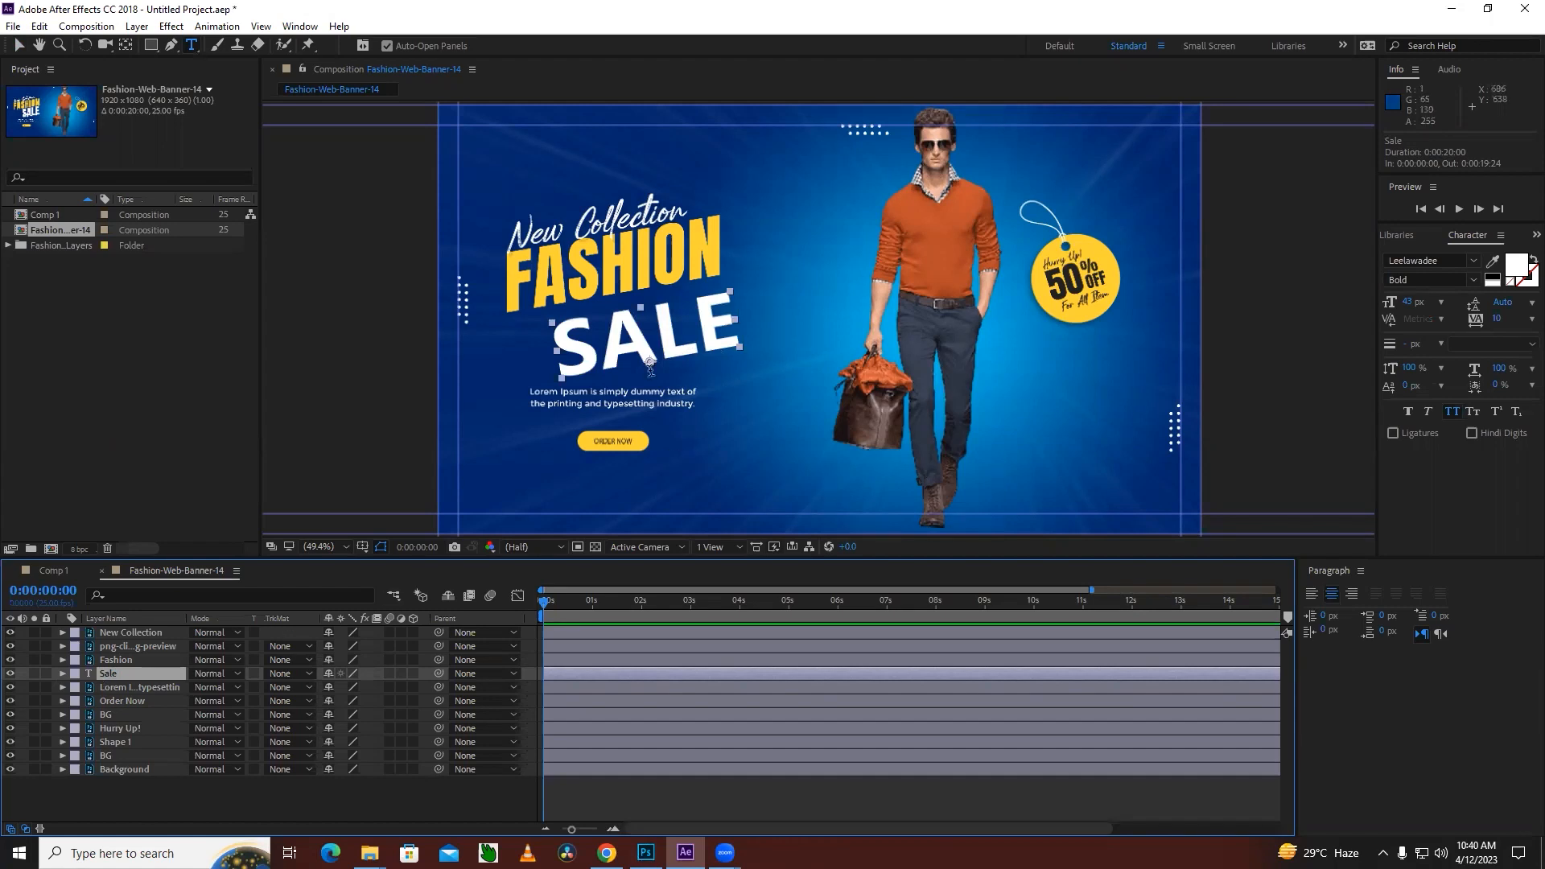
{"action": "key", "text": "ctrl+z"}
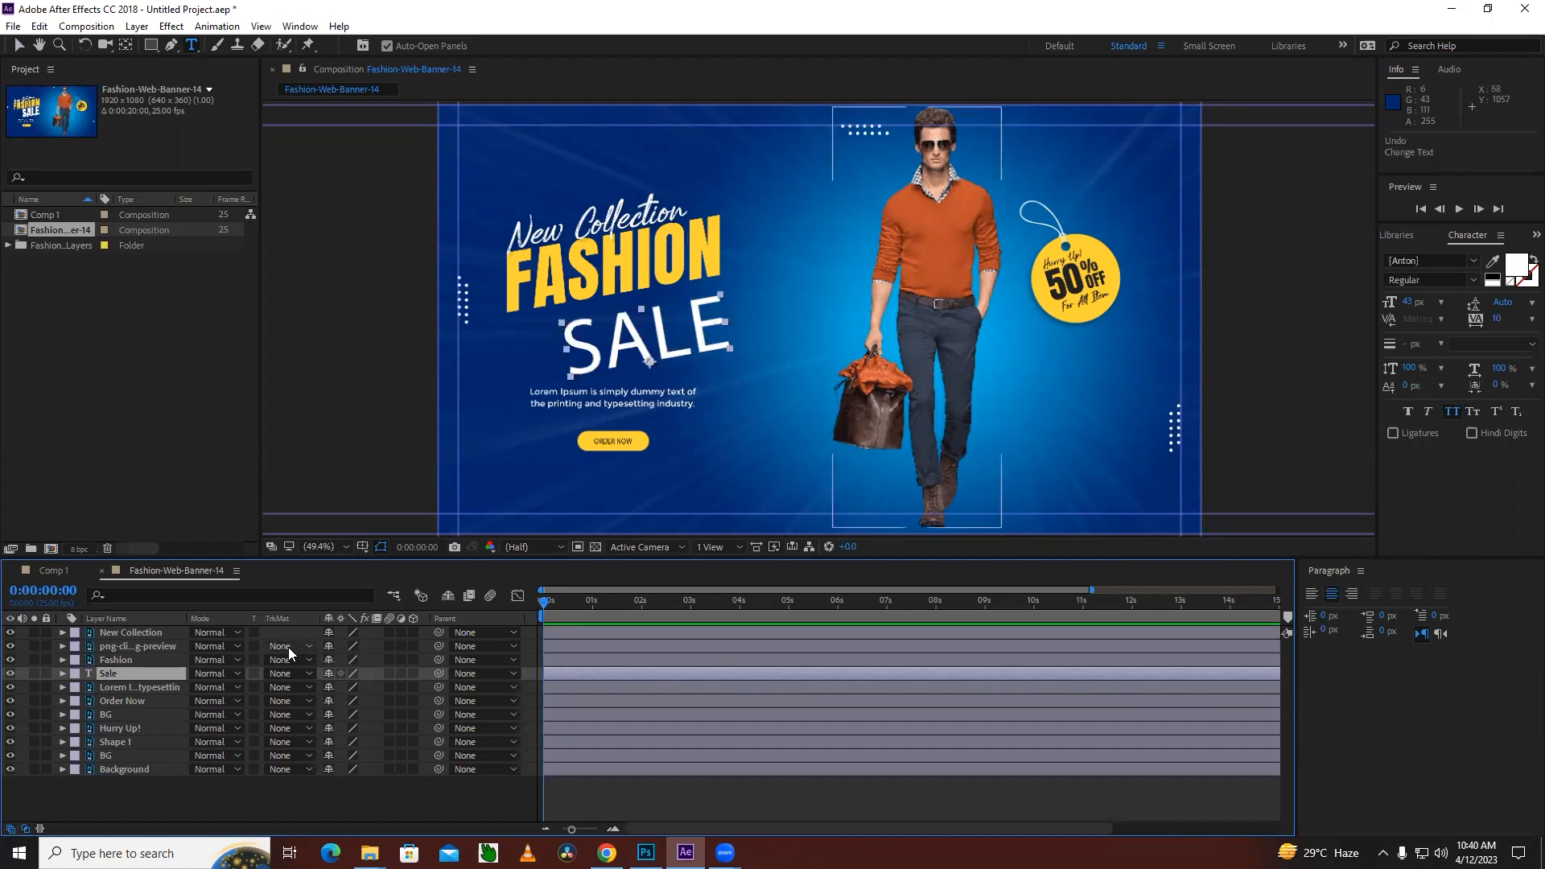
{"action": "left_click", "coordinate": [177, 795]}
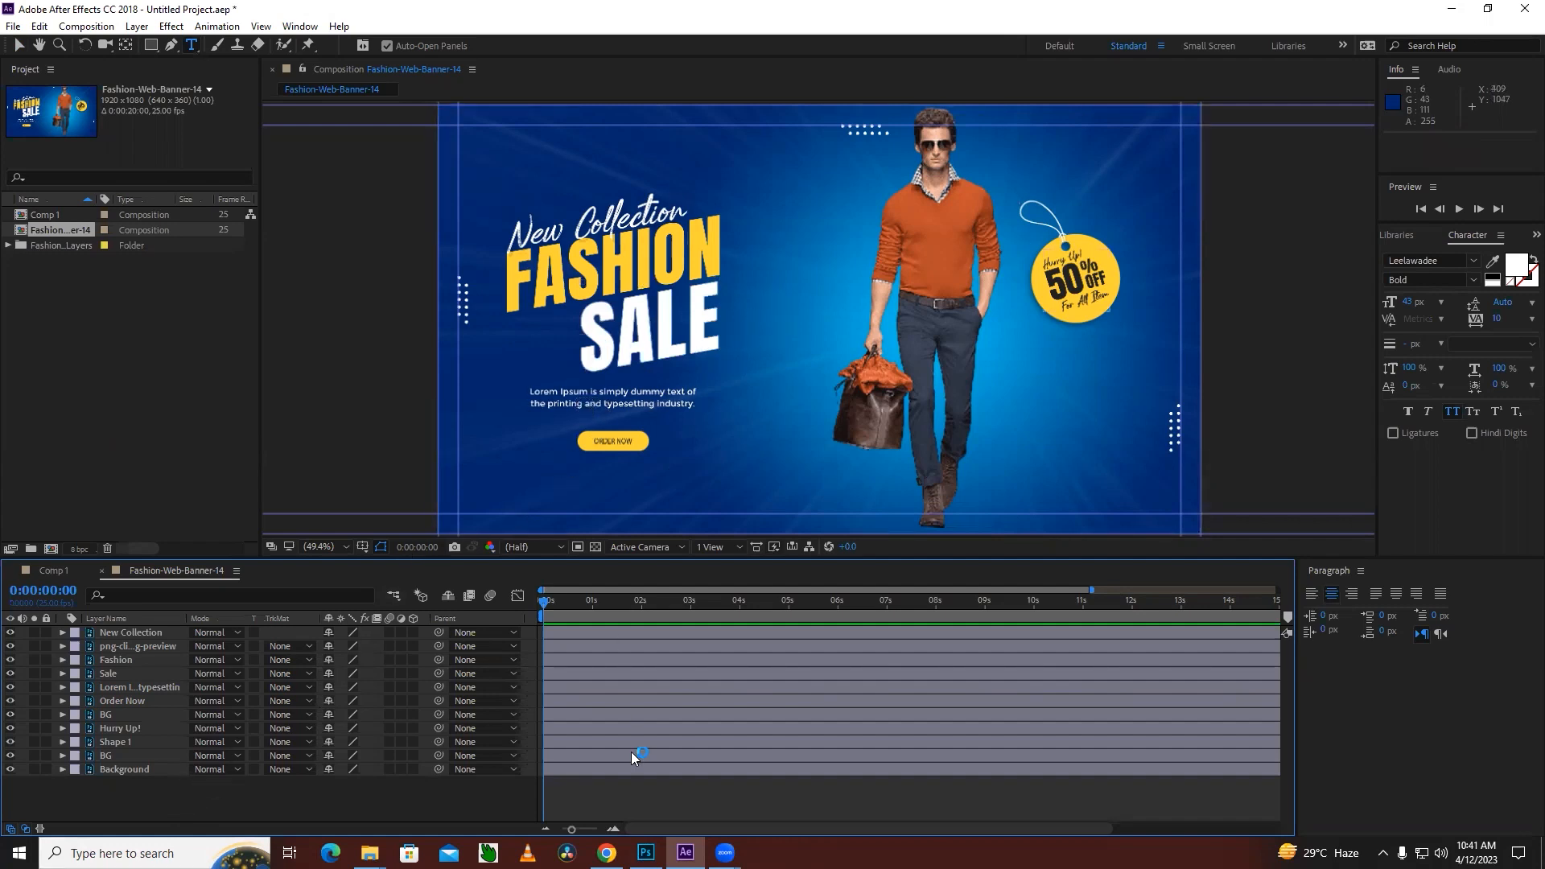
Switch to Photoshop, select the yellow badge's BG layer above Background, and set the foreground colour to bright green
{"action": "key", "text": "alt+Tab"}
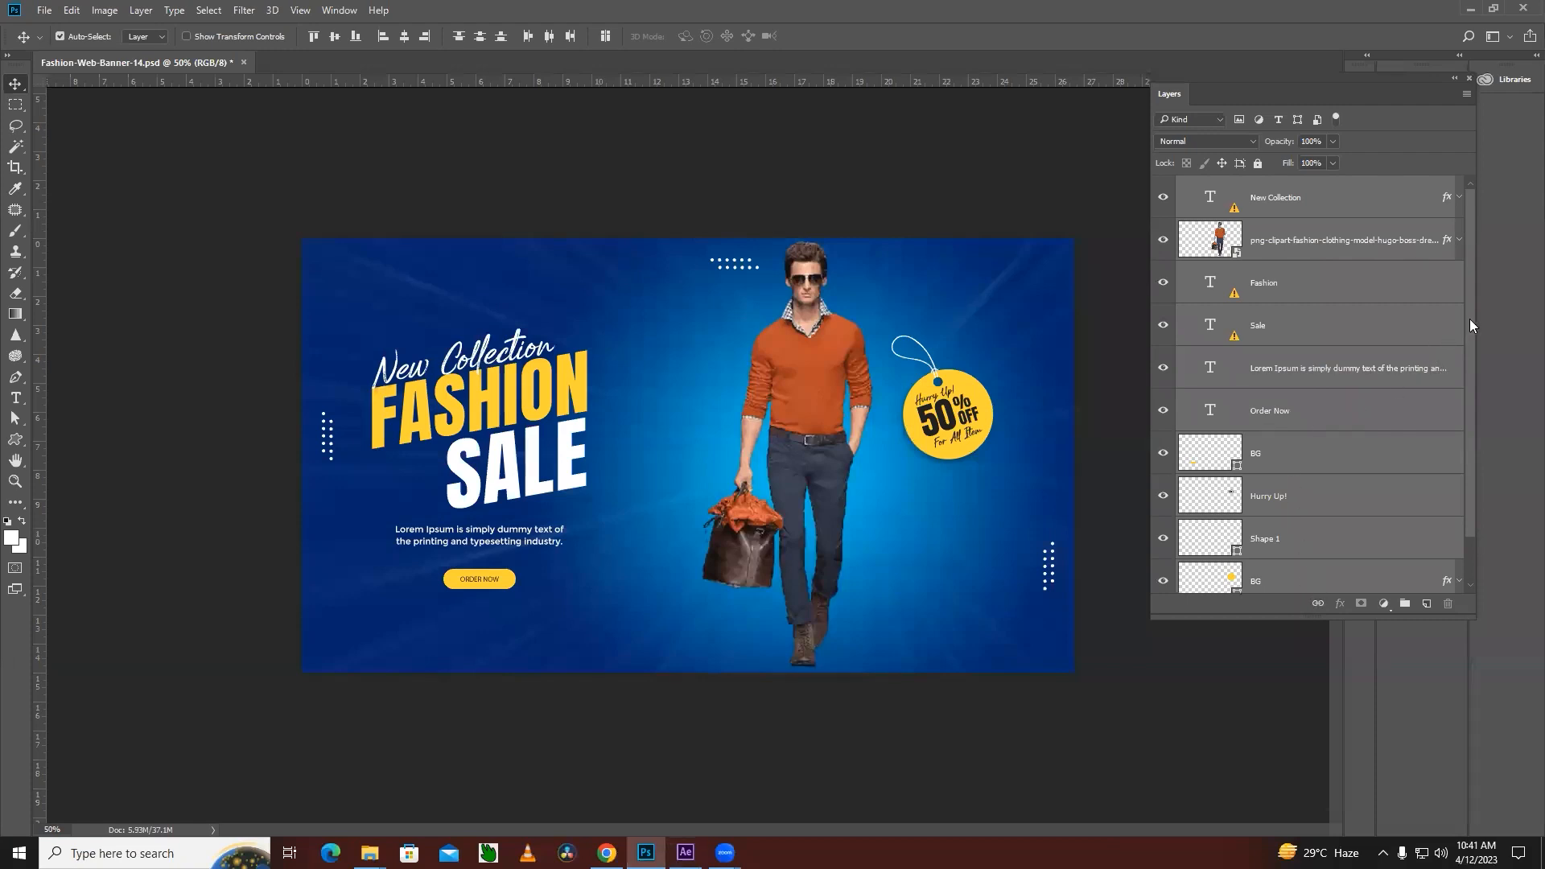
{"action": "left_click_drag", "start_coordinate": [1469, 319], "coordinate": [1473, 404]}
{"action": "left_click", "coordinate": [1232, 530]}
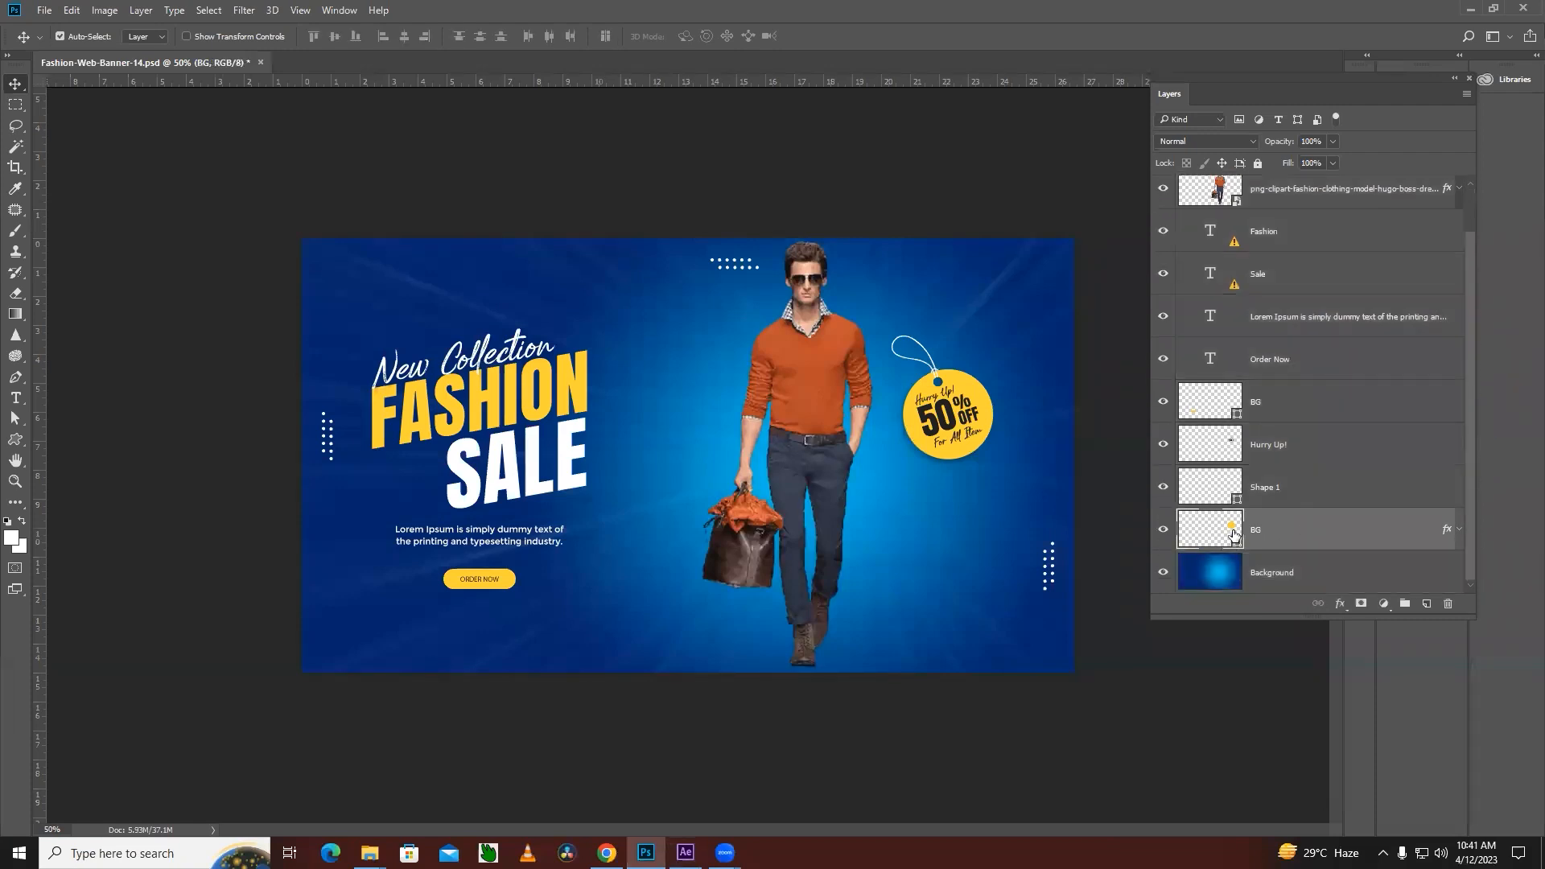
{"action": "left_click", "coordinate": [1235, 530], "text": "ctrl"}
{"action": "left_click", "coordinate": [11, 538]}
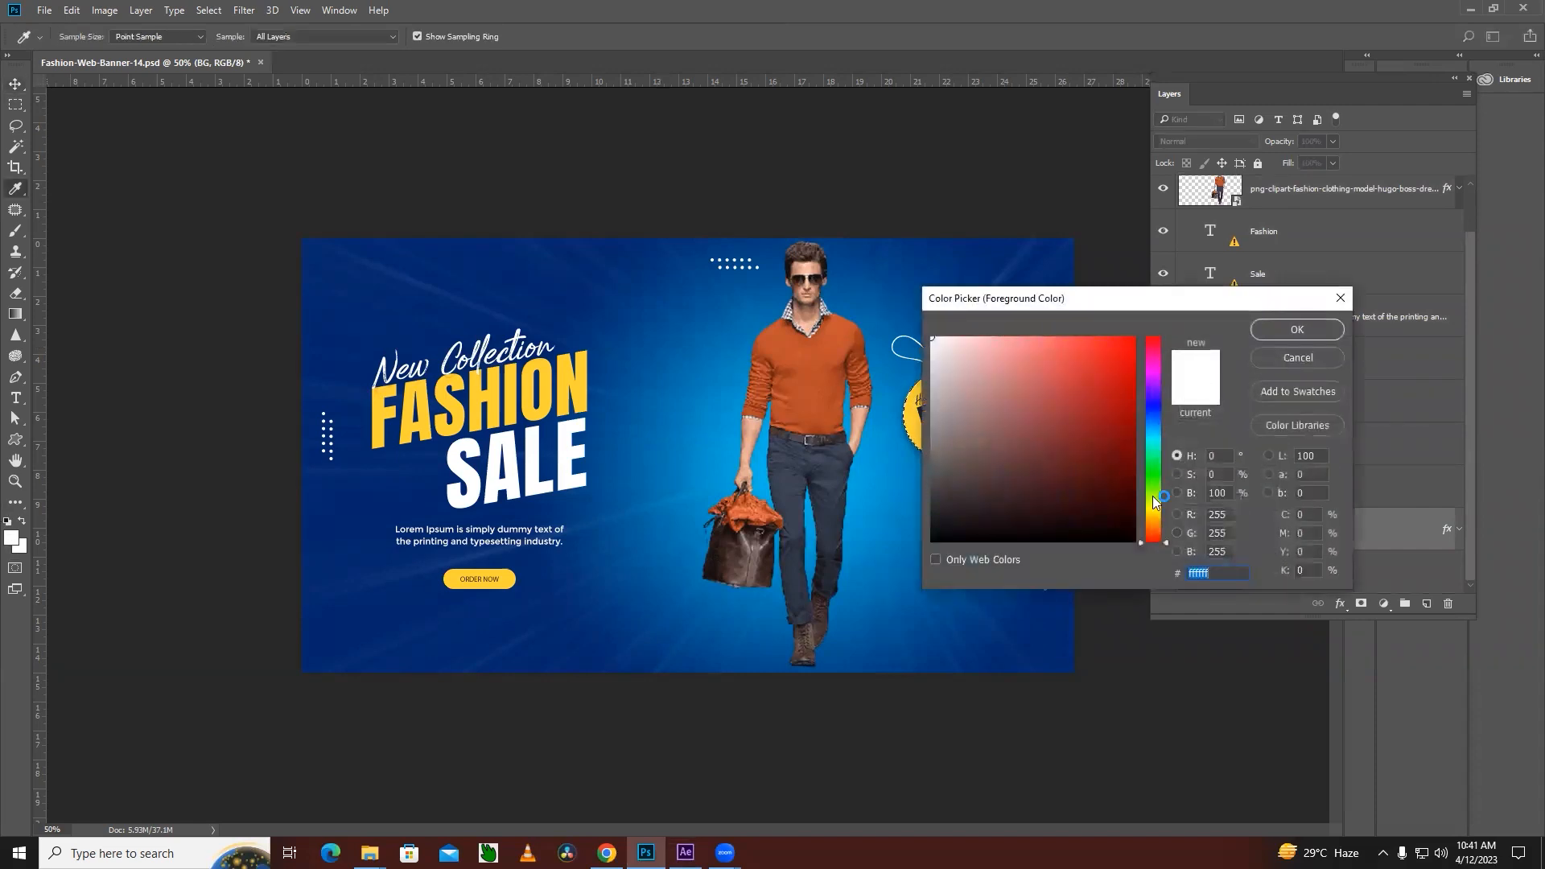
{"action": "left_click_drag", "start_coordinate": [1153, 496], "coordinate": [1154, 480]}
{"action": "left_click", "coordinate": [1115, 360]}
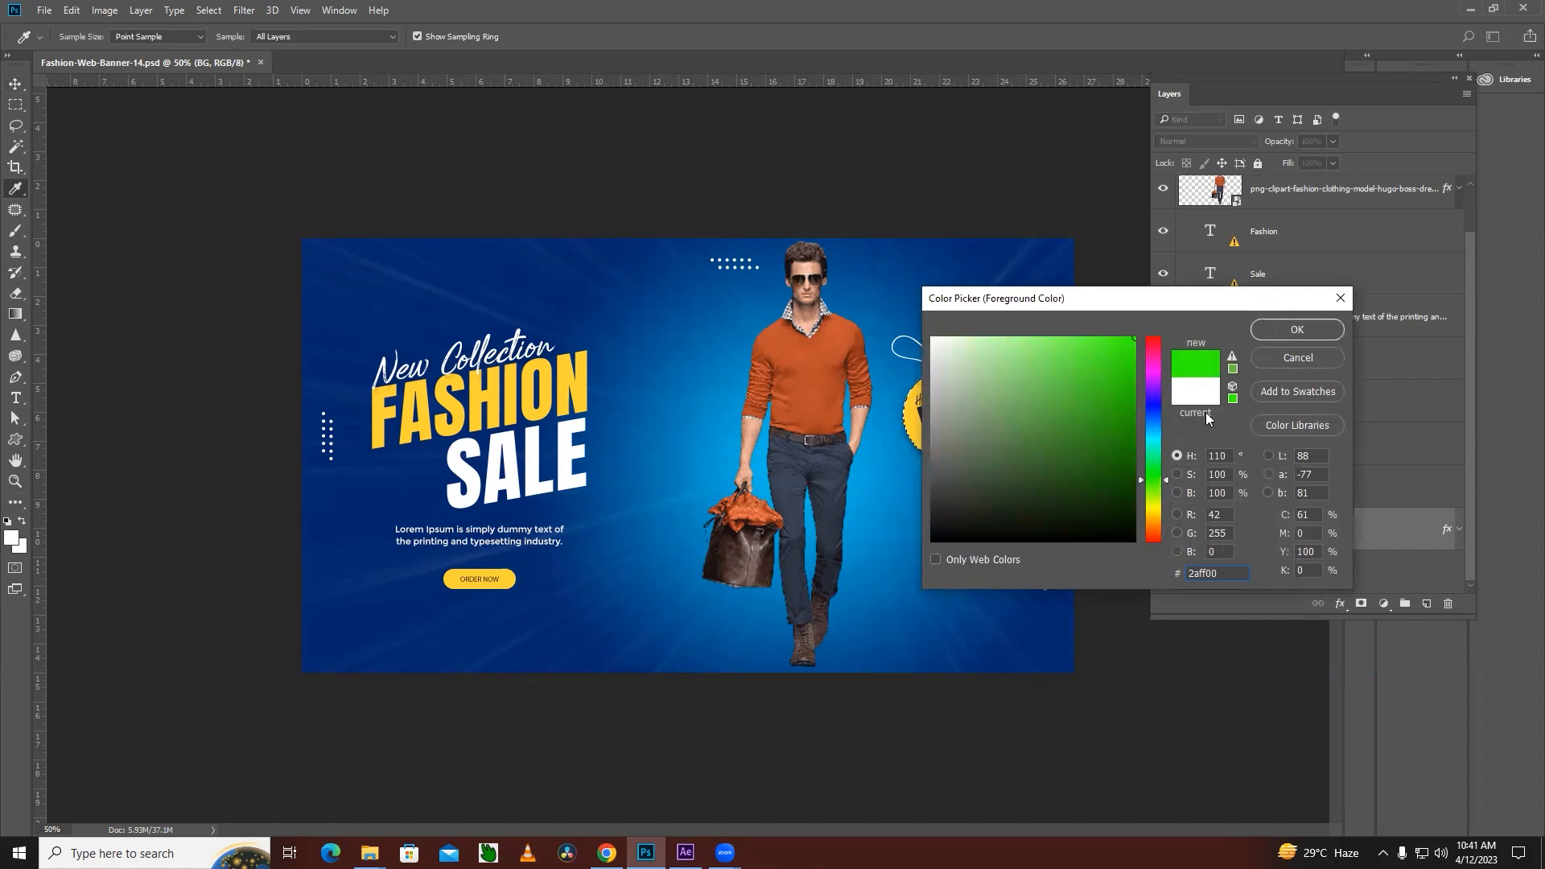
{"action": "left_click", "coordinate": [1279, 332]}
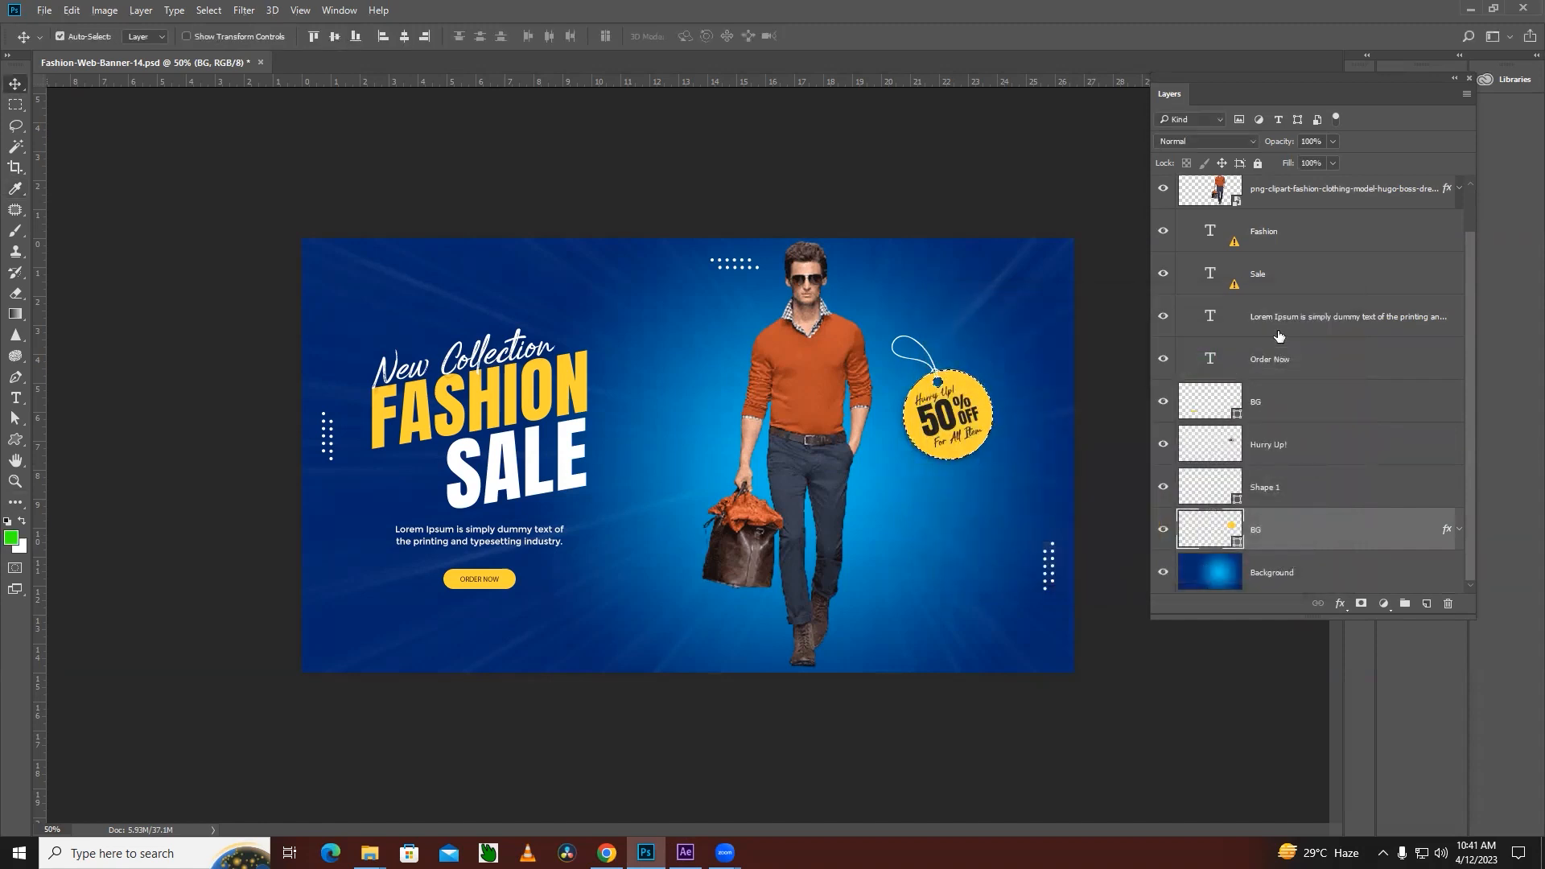
Change the fill colour of the 50% OFF badge's BG shape layer to light green 8fff34
{"action": "double_click", "coordinate": [1238, 543]}
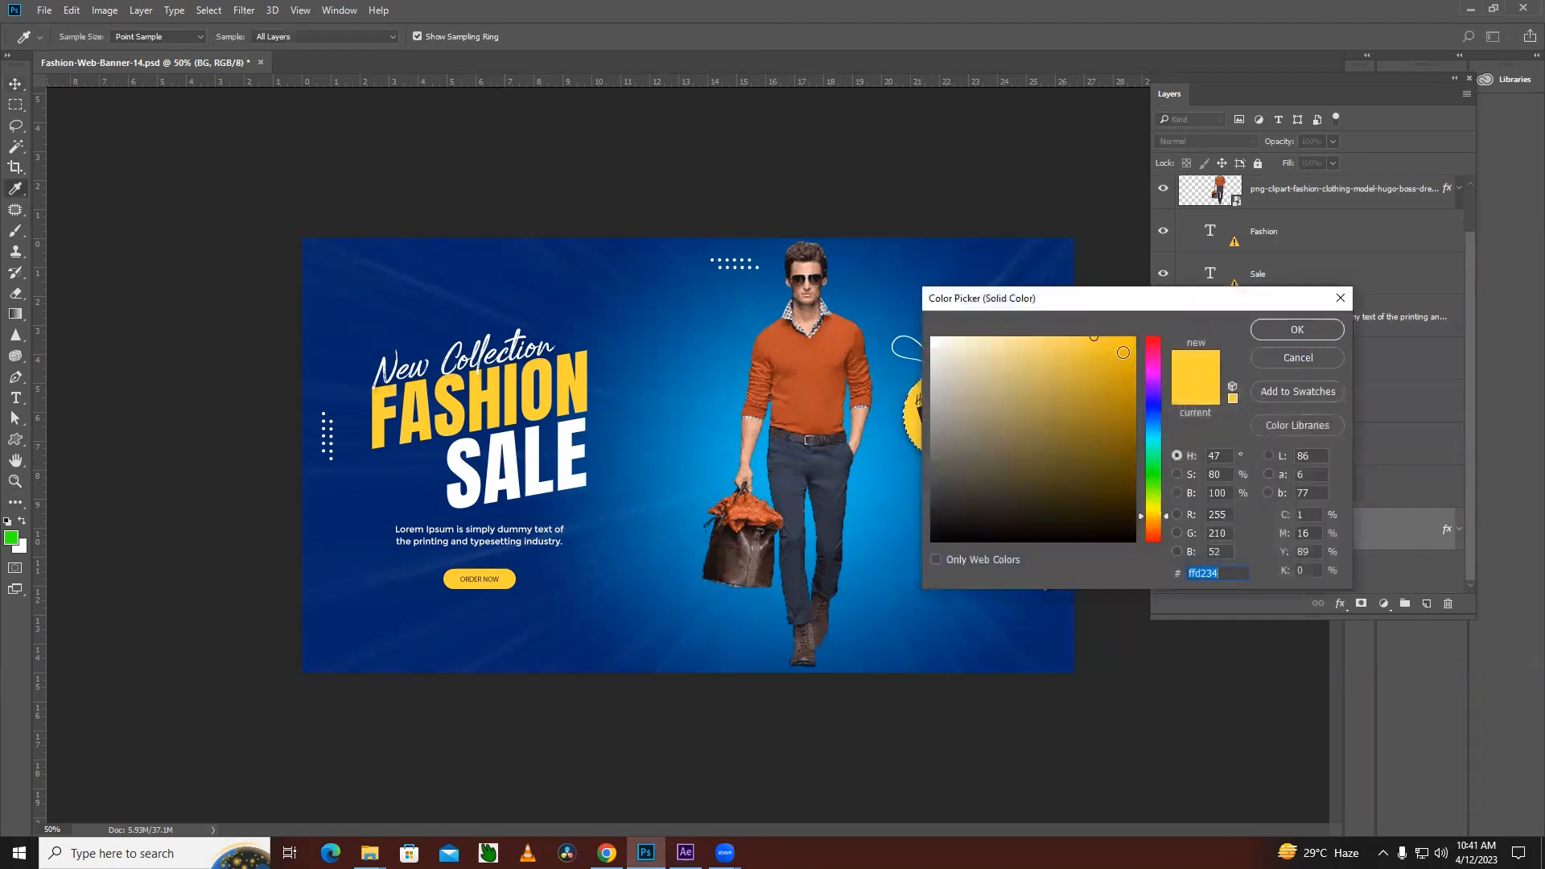
{"action": "left_click_drag", "start_coordinate": [1149, 509], "coordinate": [1151, 489]}
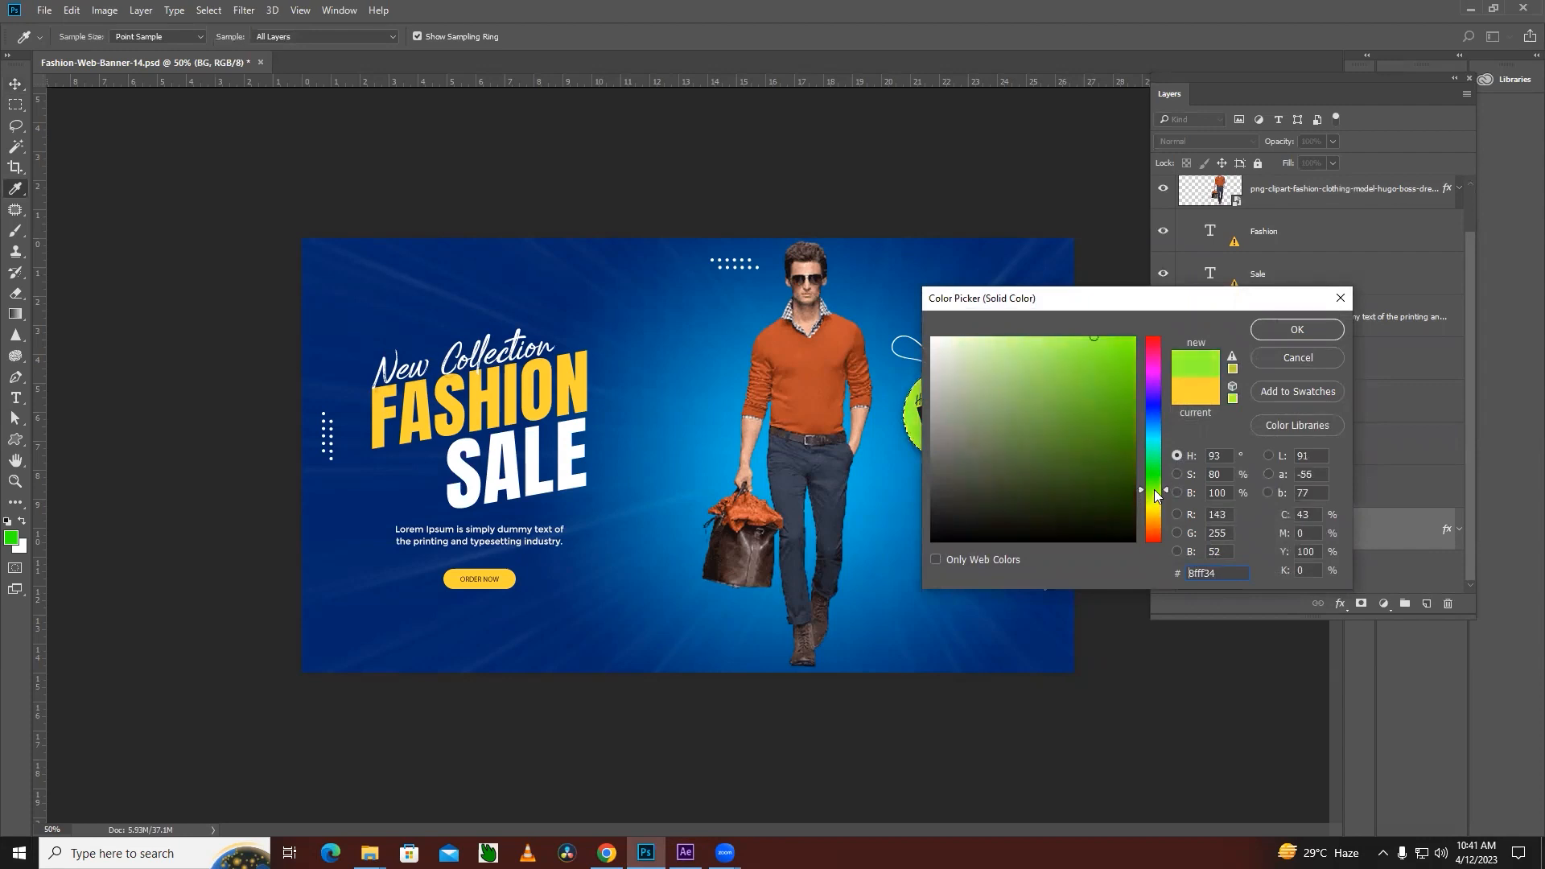
{"action": "left_click", "coordinate": [1314, 330]}
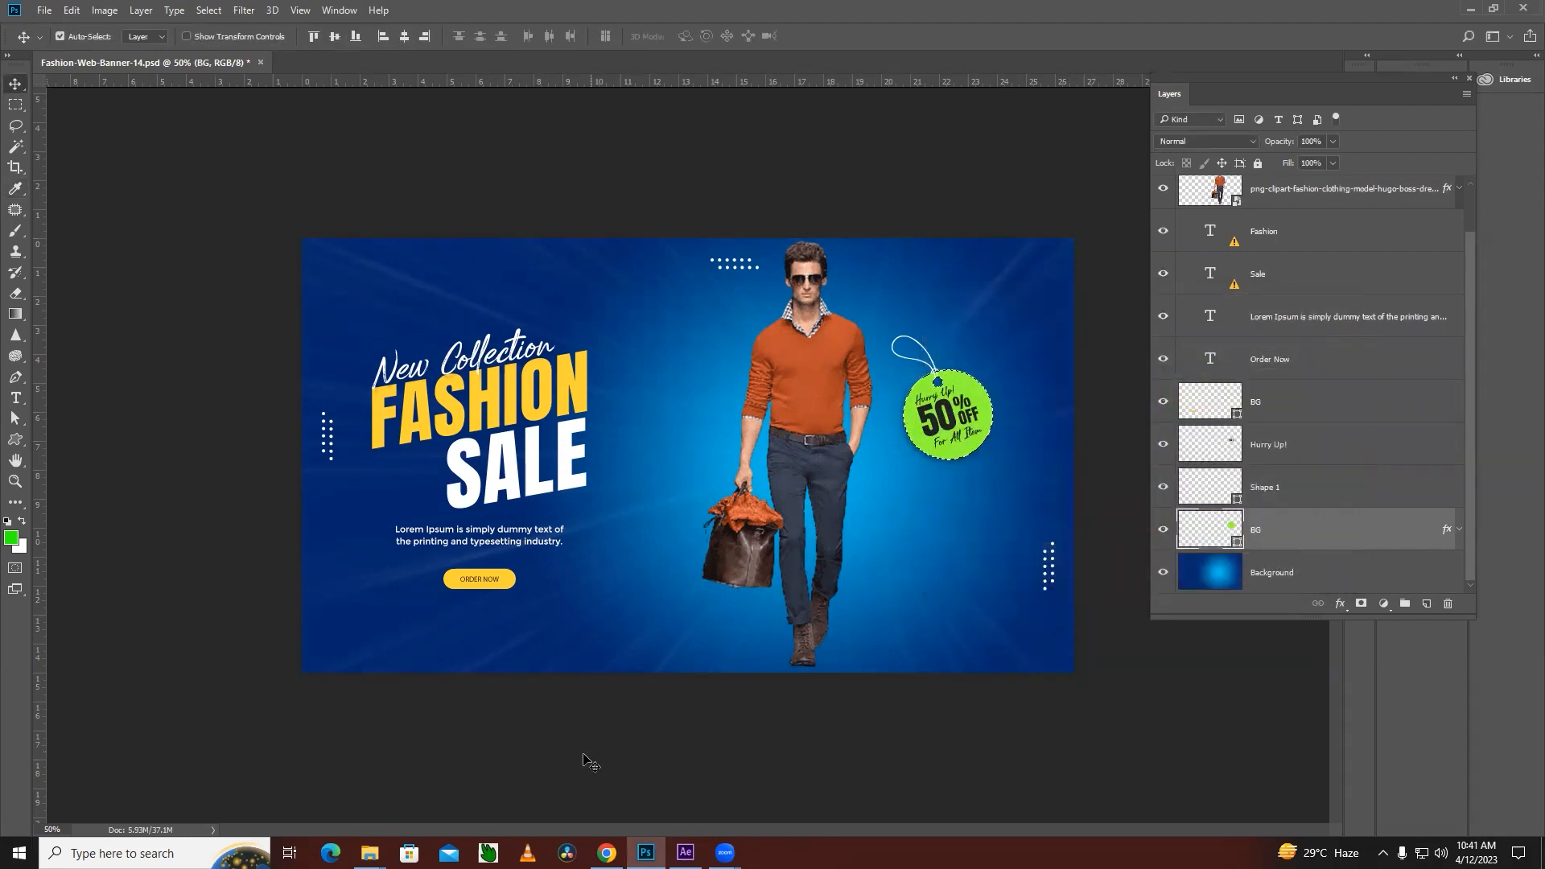
Save the recoloured banner PSD in Photoshop and switch to After Effects to check the badge in the composition
{"action": "left_click", "coordinate": [684, 853]}
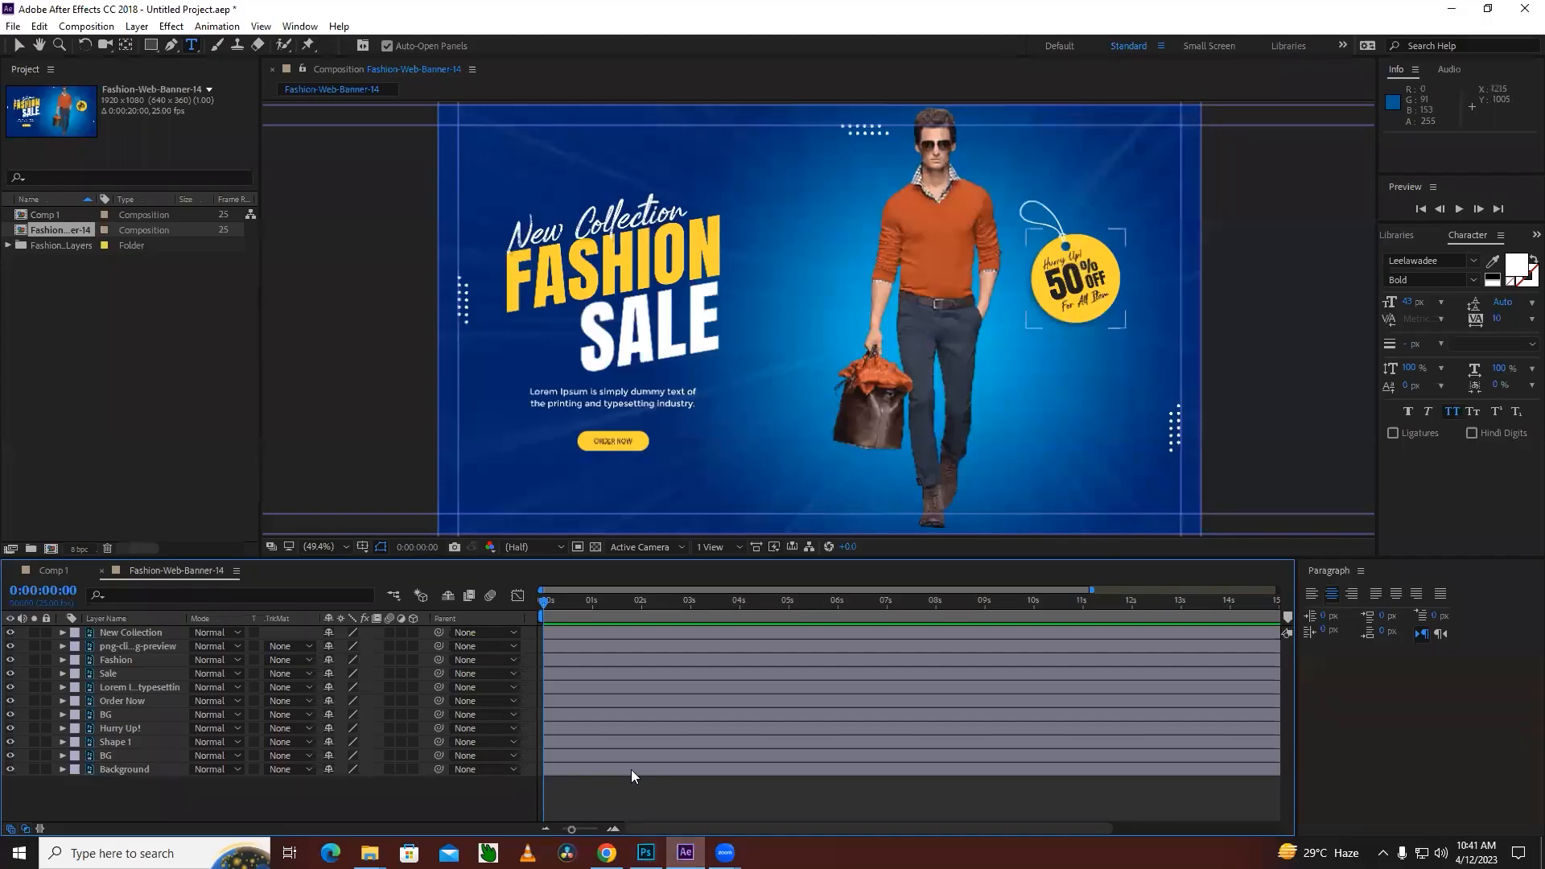
{"action": "key", "text": "alt+Tab"}
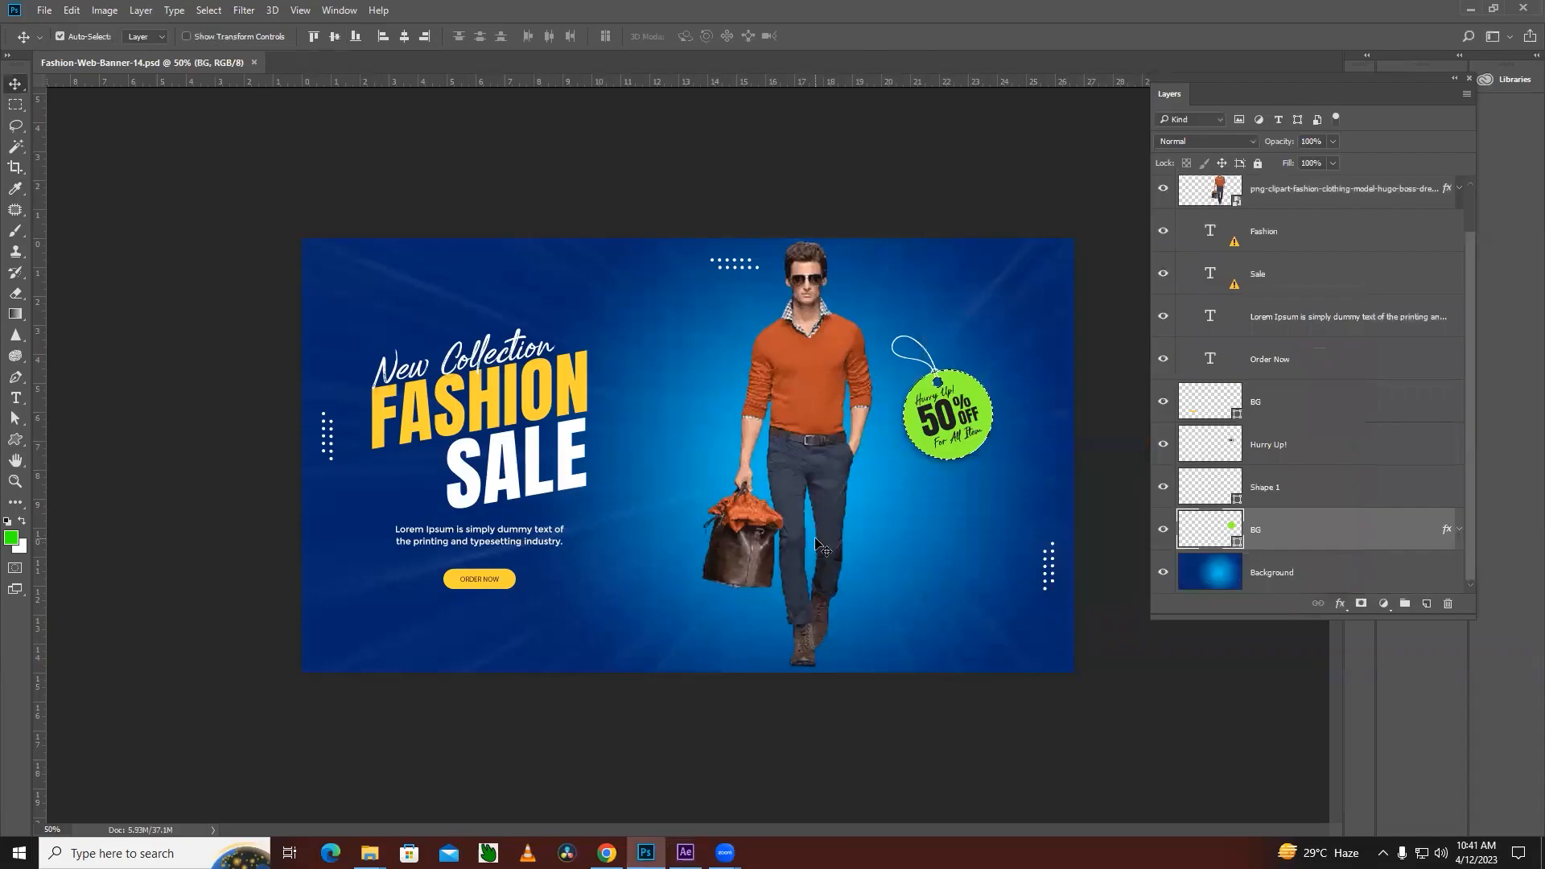
{"action": "key", "text": "alt+Tab"}
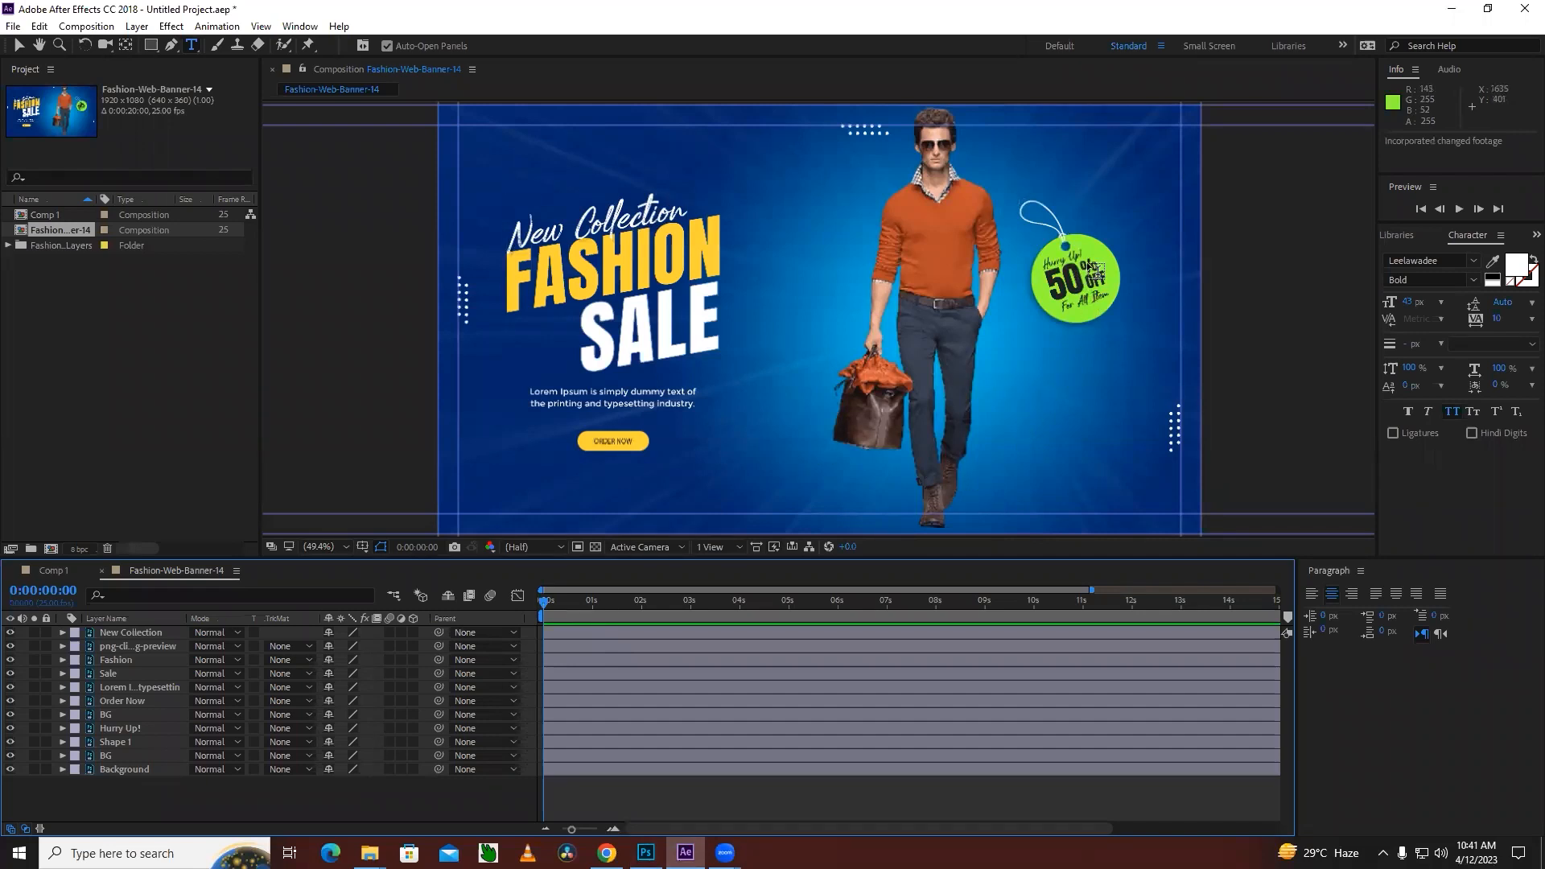
Switch to Photoshop, pick the Rectangular Marquee tool, and add a new empty layer above New Collection at the top of the stack
{"action": "left_click", "coordinate": [646, 853]}
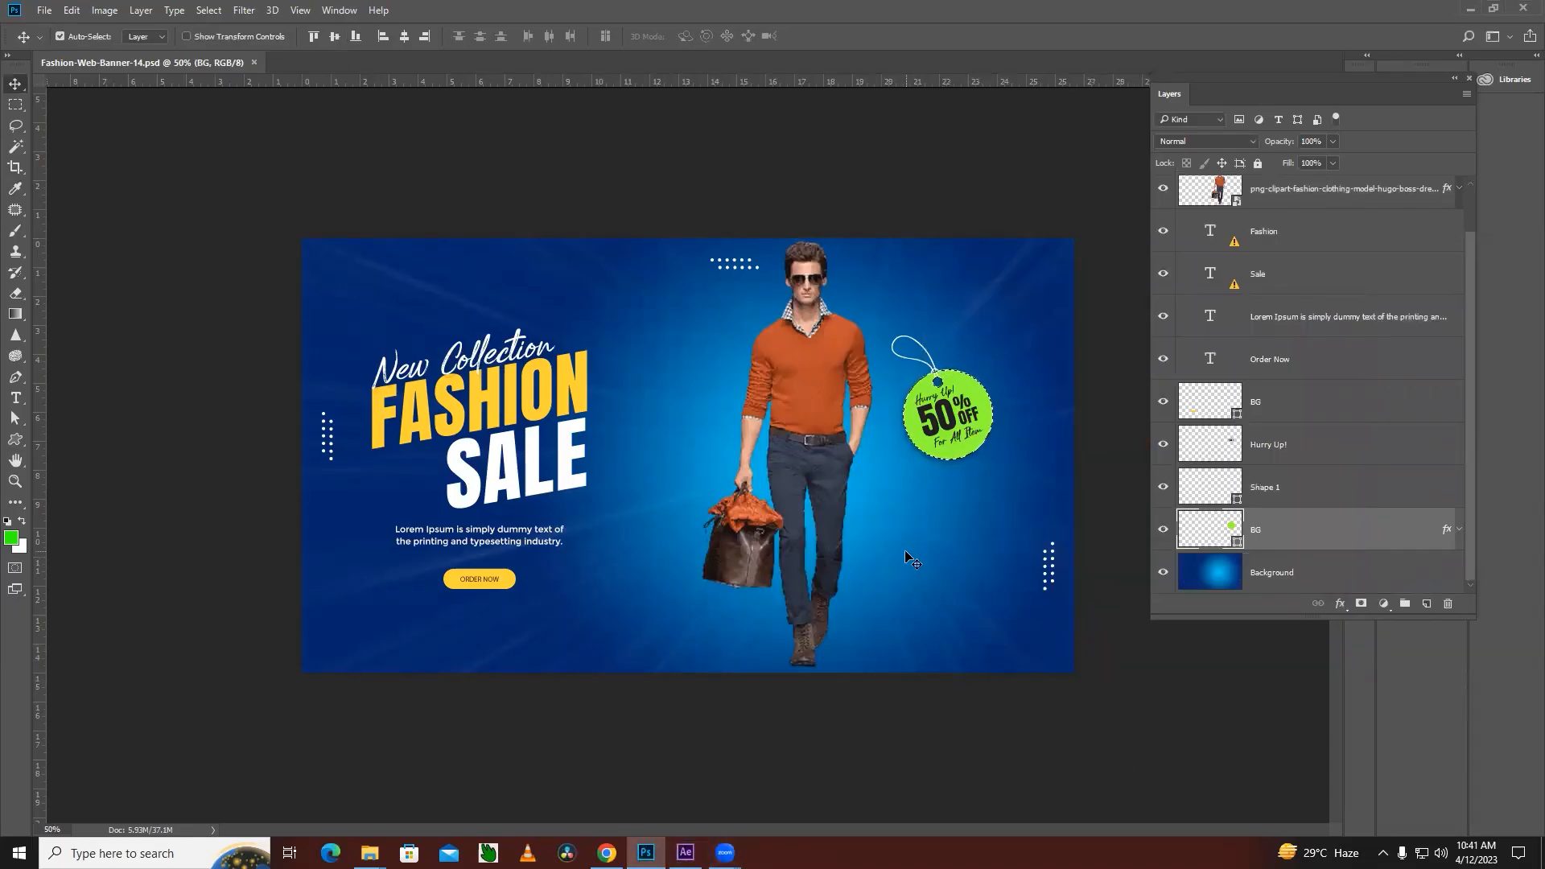
{"action": "key", "text": "ctrl+d"}
{"action": "left_click", "coordinate": [16, 105]}
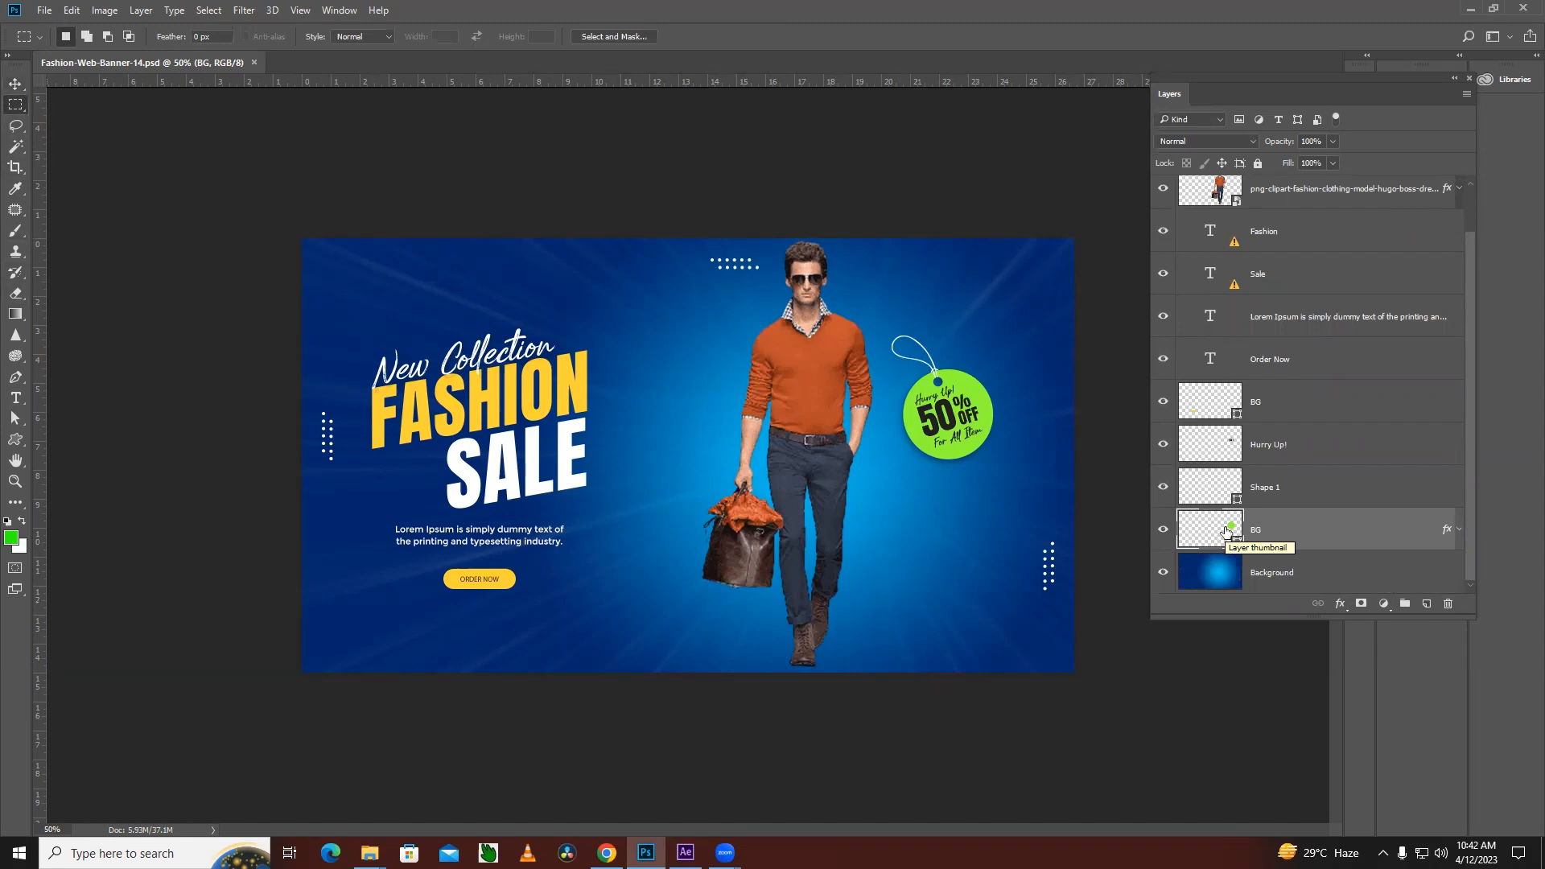
{"action": "left_click_drag", "start_coordinate": [1474, 459], "coordinate": [1468, 348]}
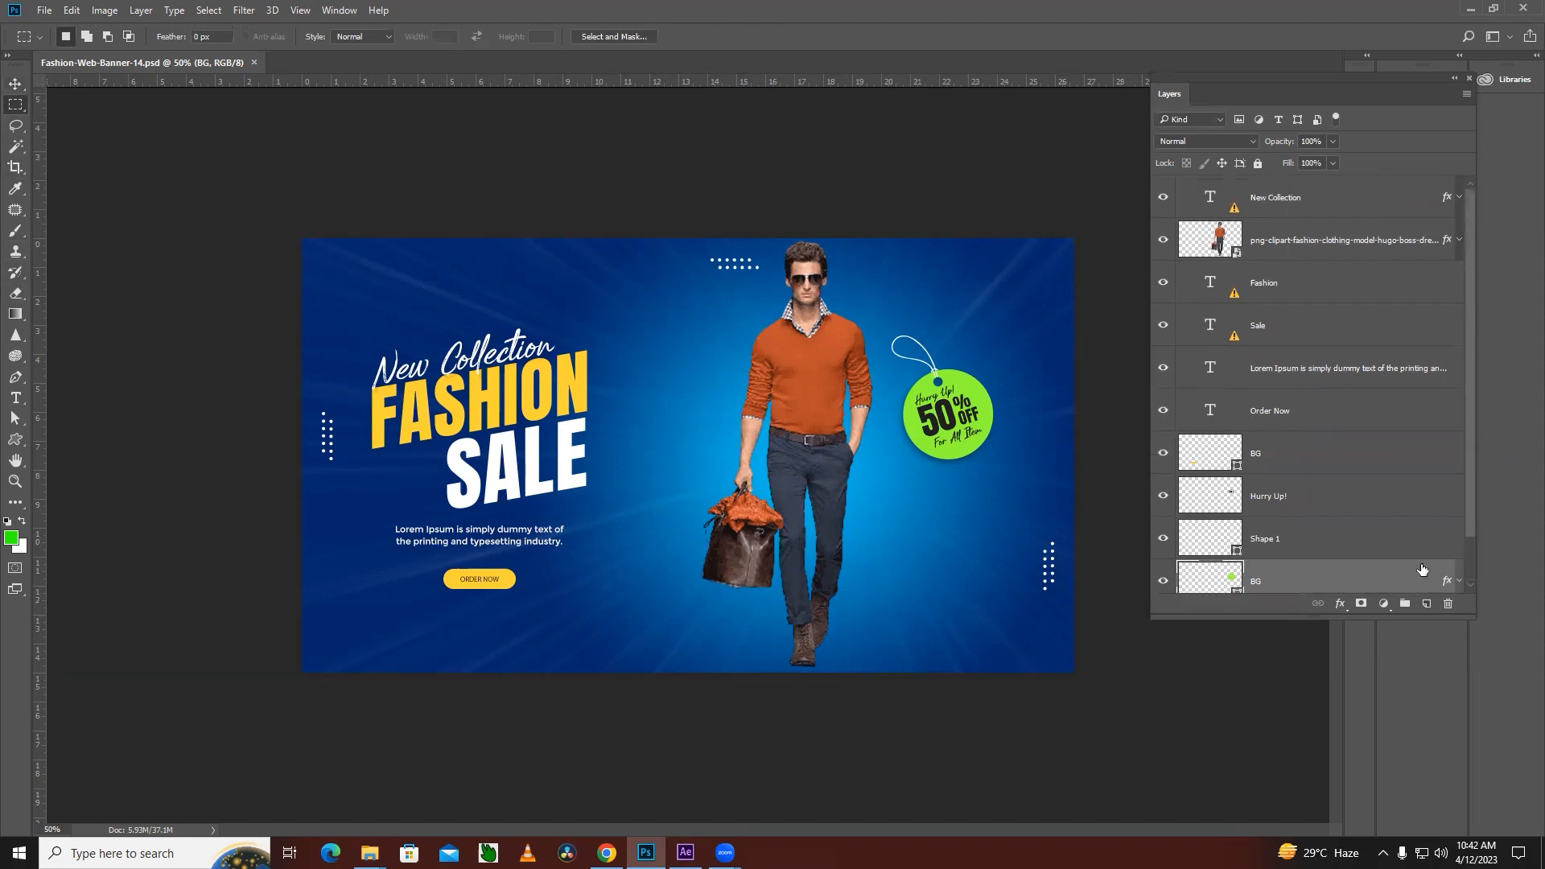
{"action": "left_click", "coordinate": [1428, 604]}
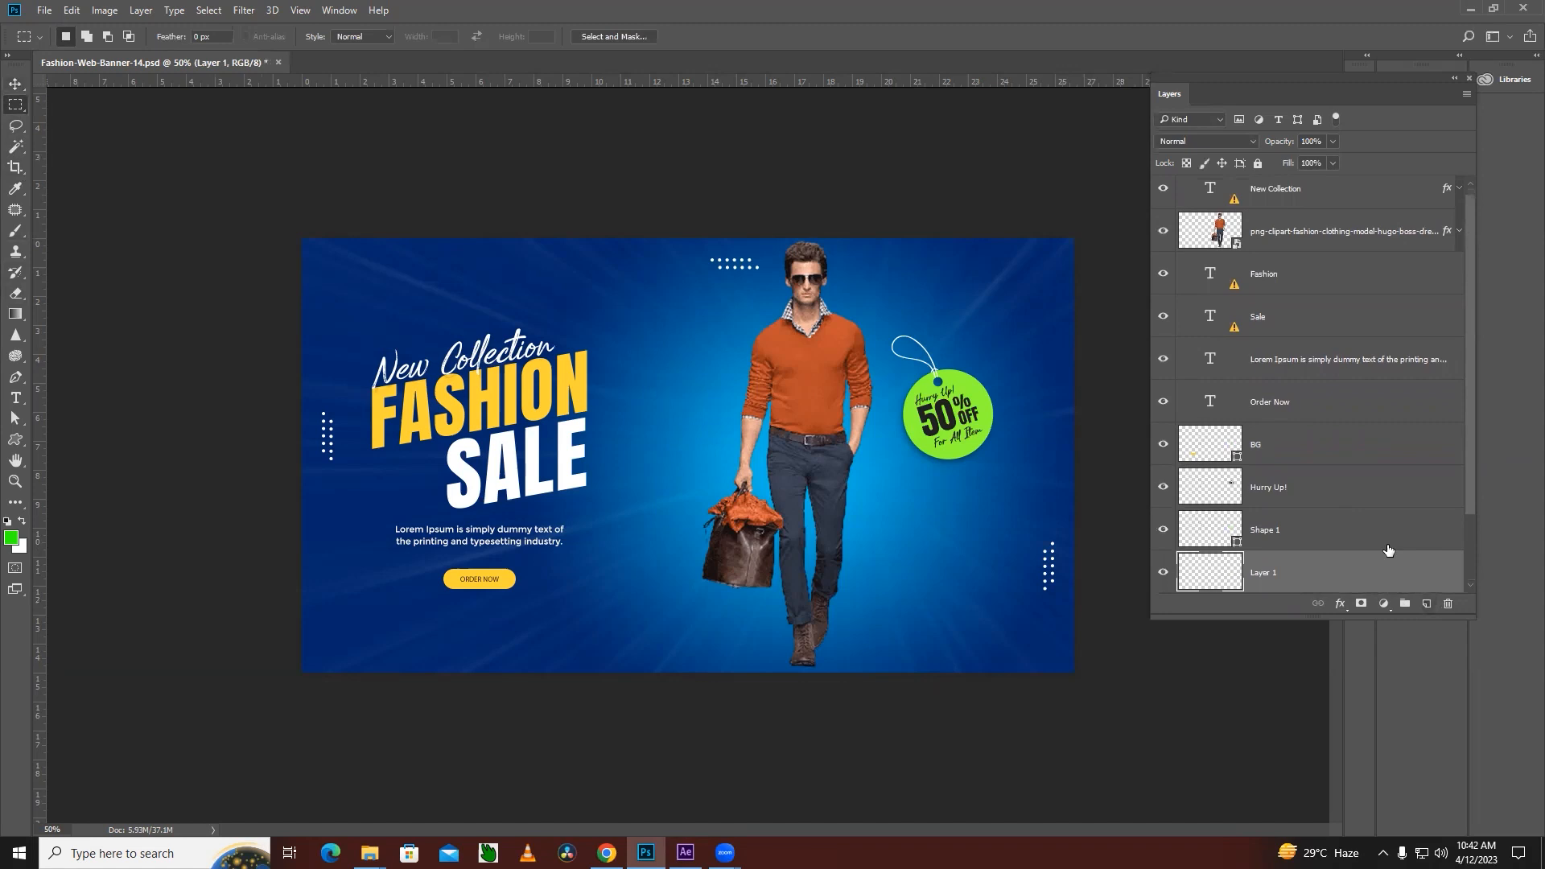
{"action": "left_click_drag", "start_coordinate": [1268, 580], "coordinate": [1253, 191]}
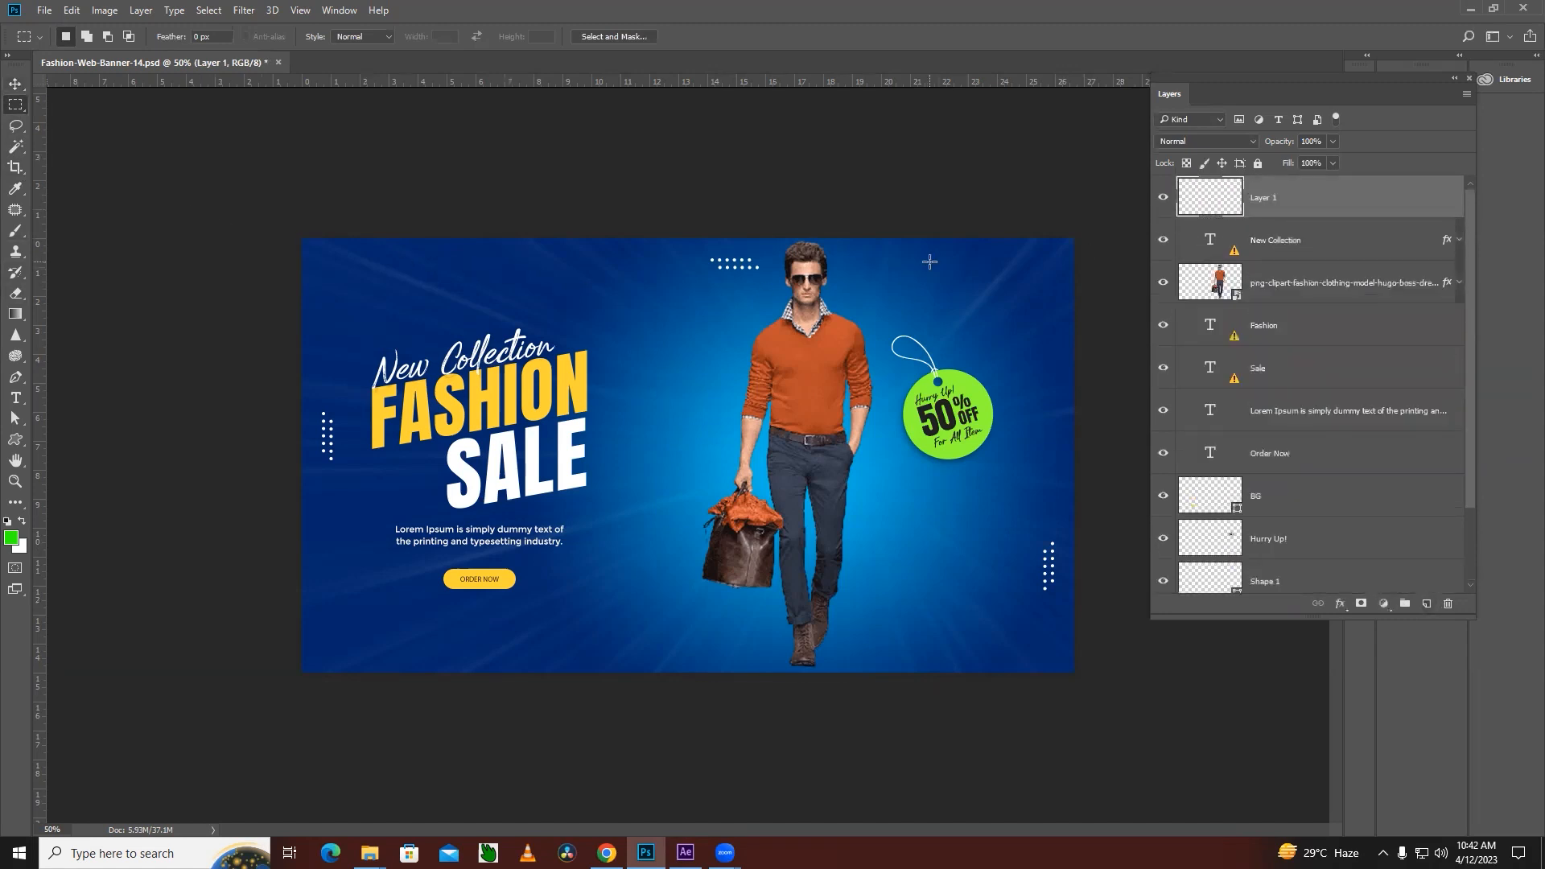
Fill a wide rectangular selection at the banner's upper-right edge with white on the new layer and save the file
{"action": "left_click_drag", "start_coordinate": [949, 254], "coordinate": [1079, 281]}
{"action": "key", "text": "ctrl+BackSpace"}
{"action": "key", "text": "ctrl+s"}
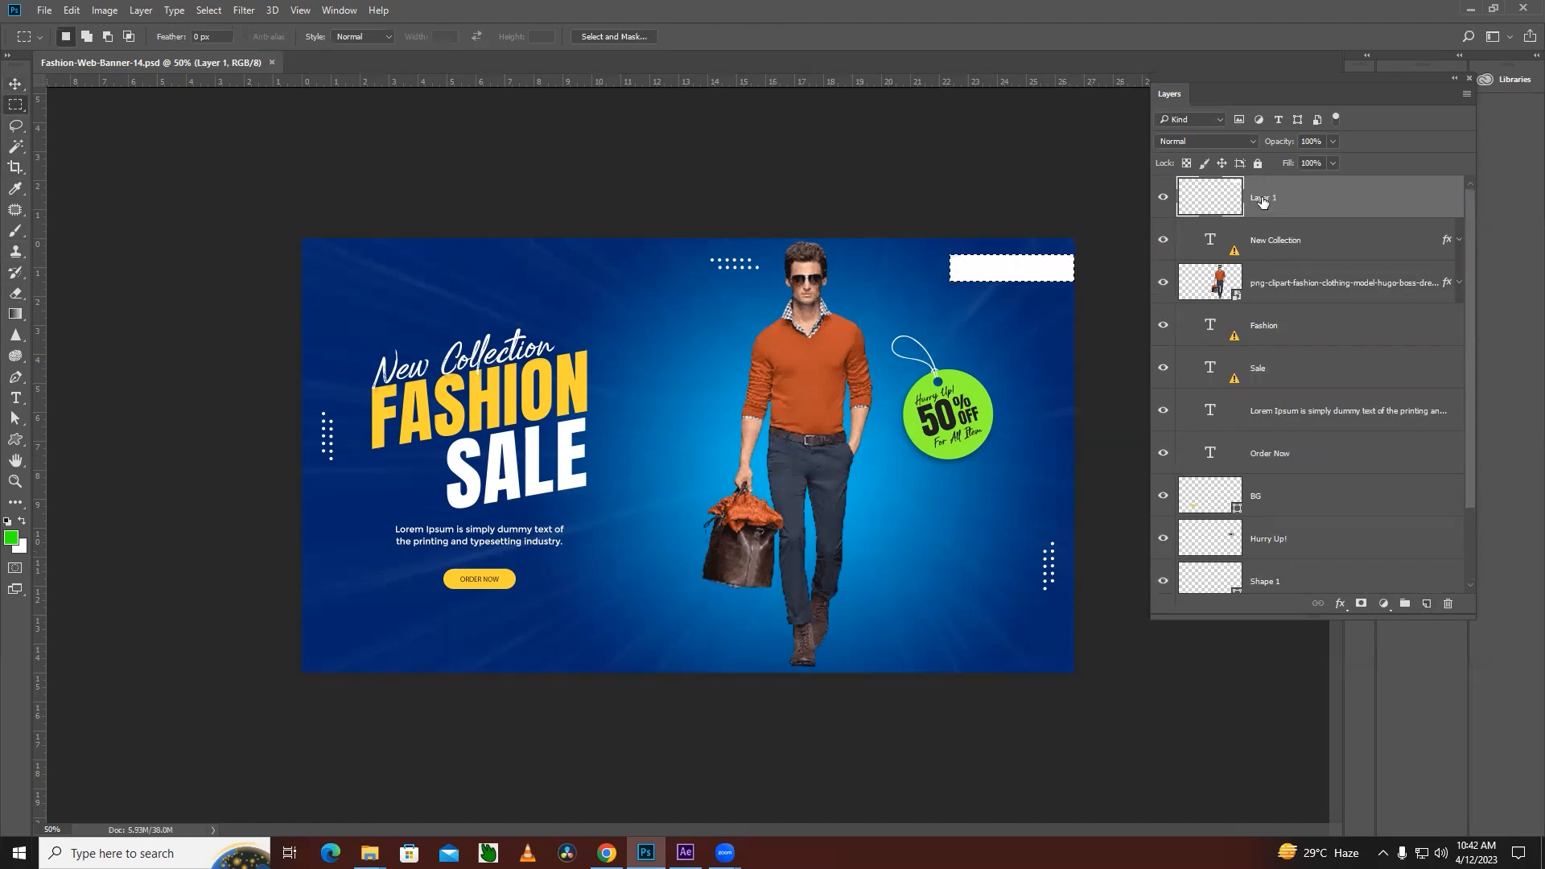
Rename the white rectangle's layer to box and select the BG layer below Order Now
{"action": "double_click", "coordinate": [1263, 200]}
{"action": "type", "text": "box"}
{"action": "key", "text": "Return"}
{"action": "left_click", "coordinate": [1326, 508]}
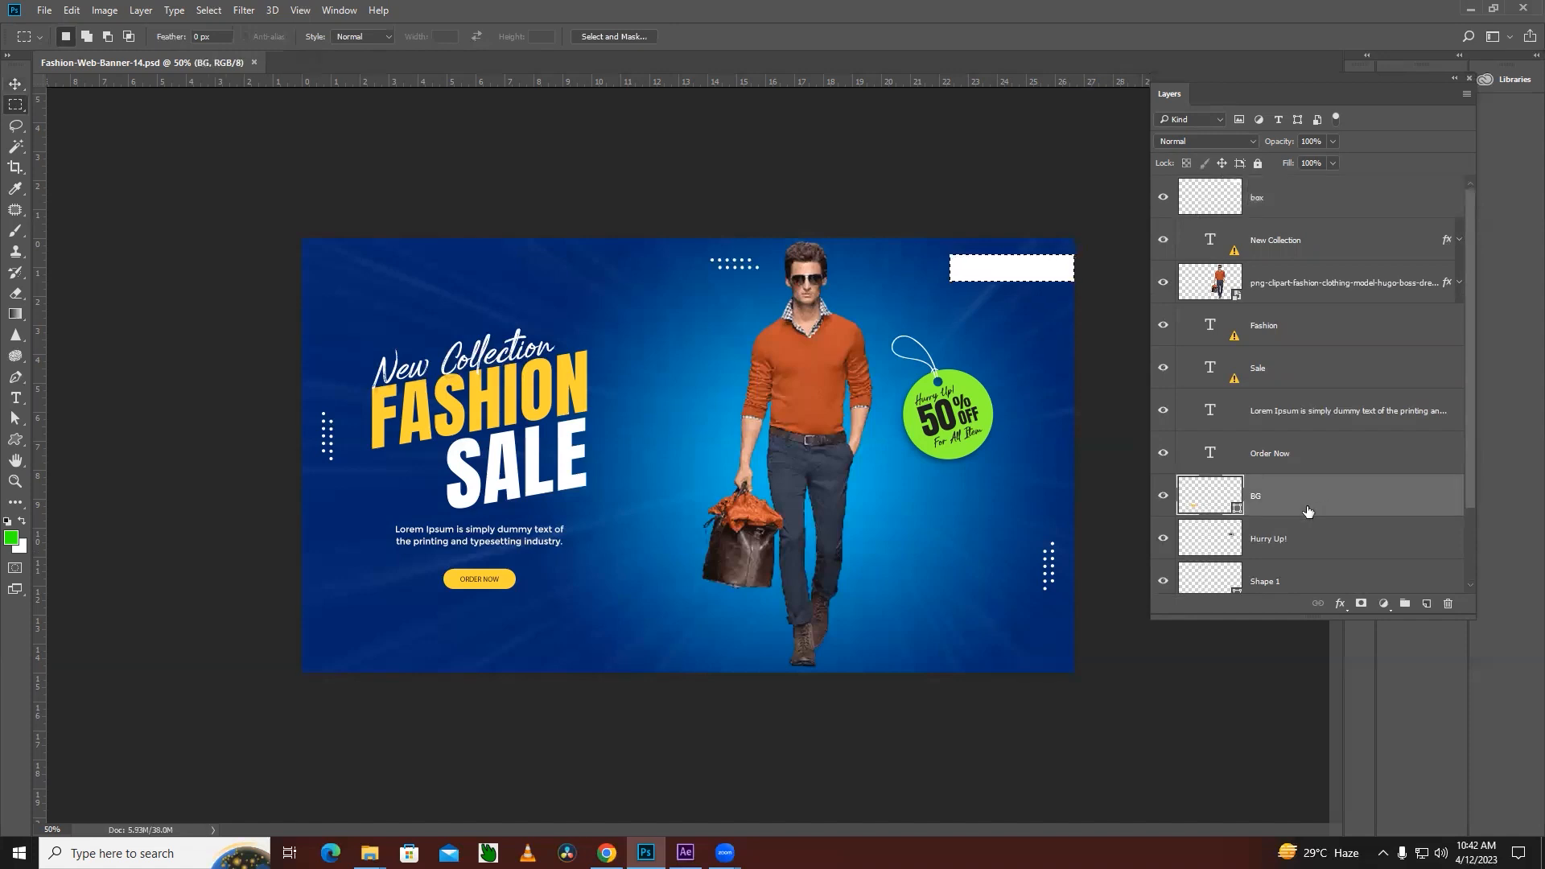
Switch to After Effects and check the Fashion-Web-Banner-14 Layers folder for the new box layer
{"action": "left_click", "coordinate": [685, 853]}
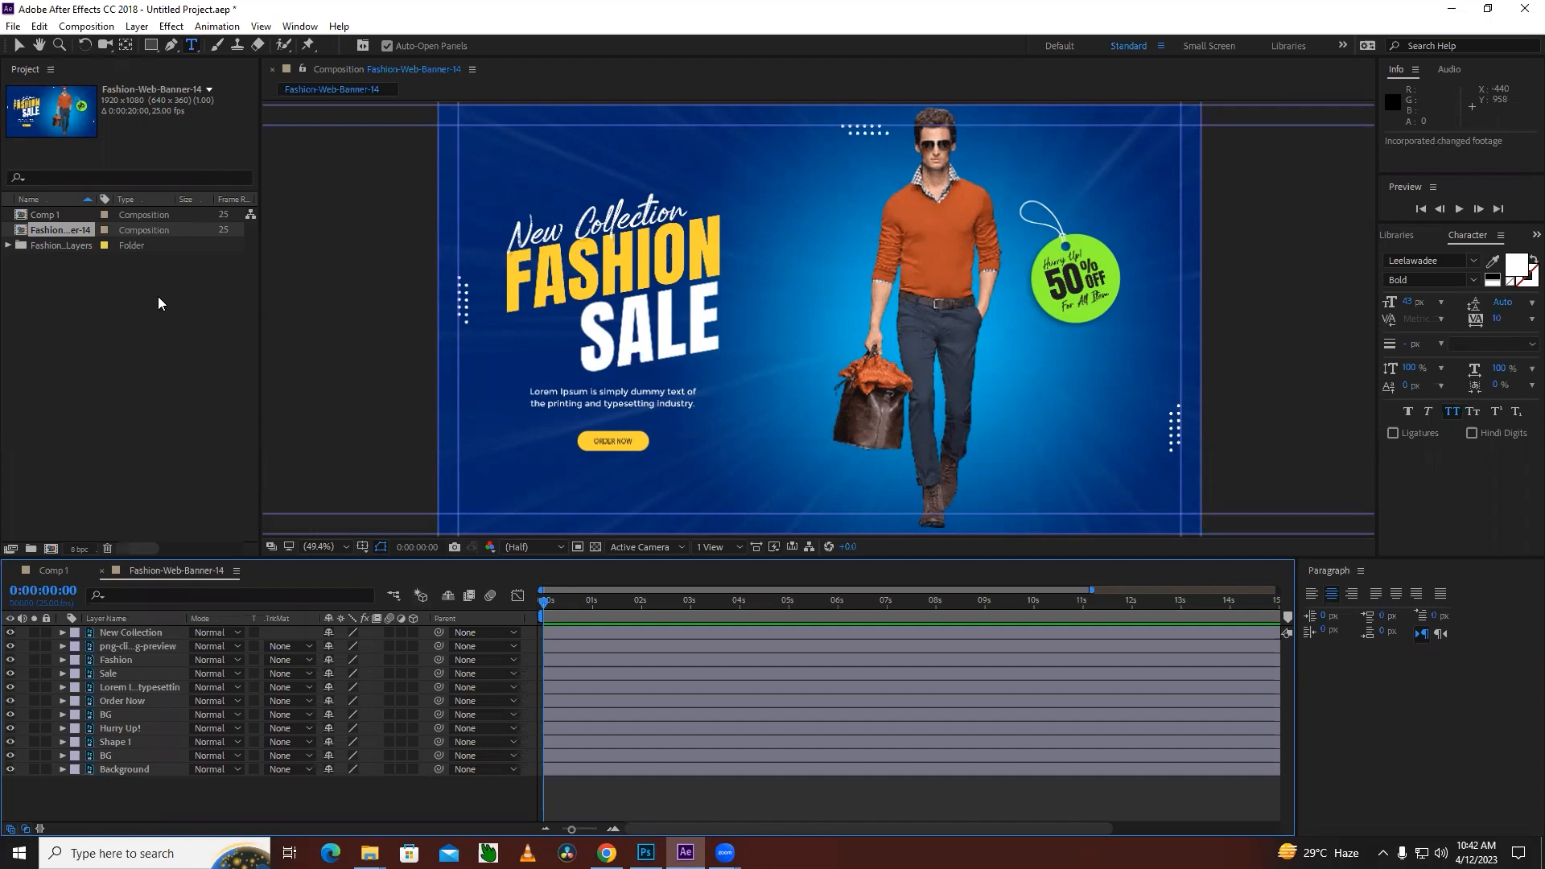
{"action": "left_click", "coordinate": [9, 246]}
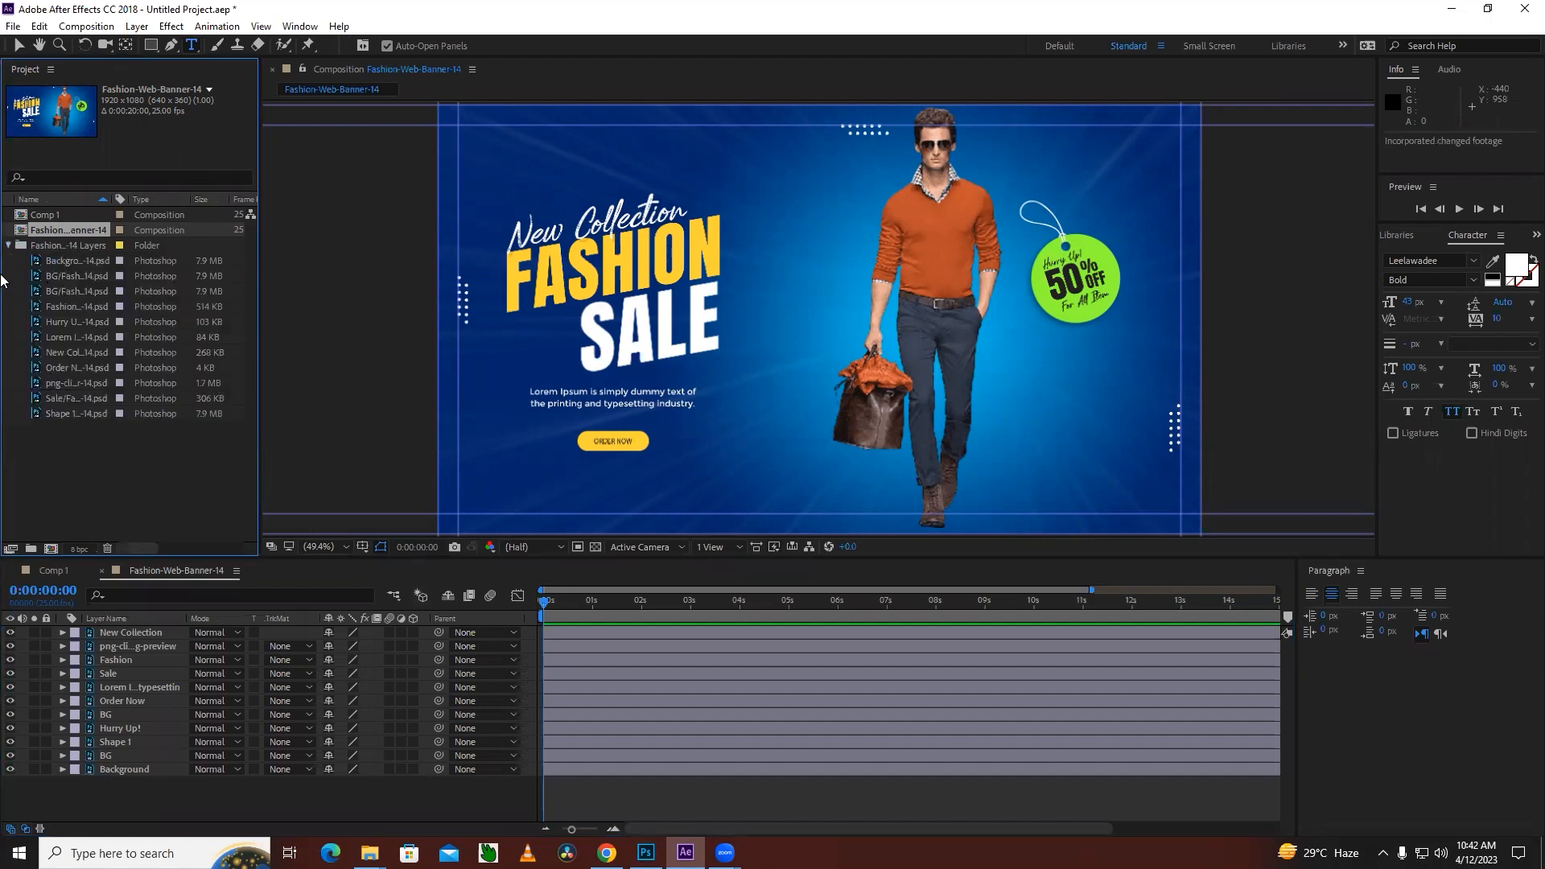
{"action": "left_click", "coordinate": [9, 246]}
{"action": "left_click", "coordinate": [88, 334]}
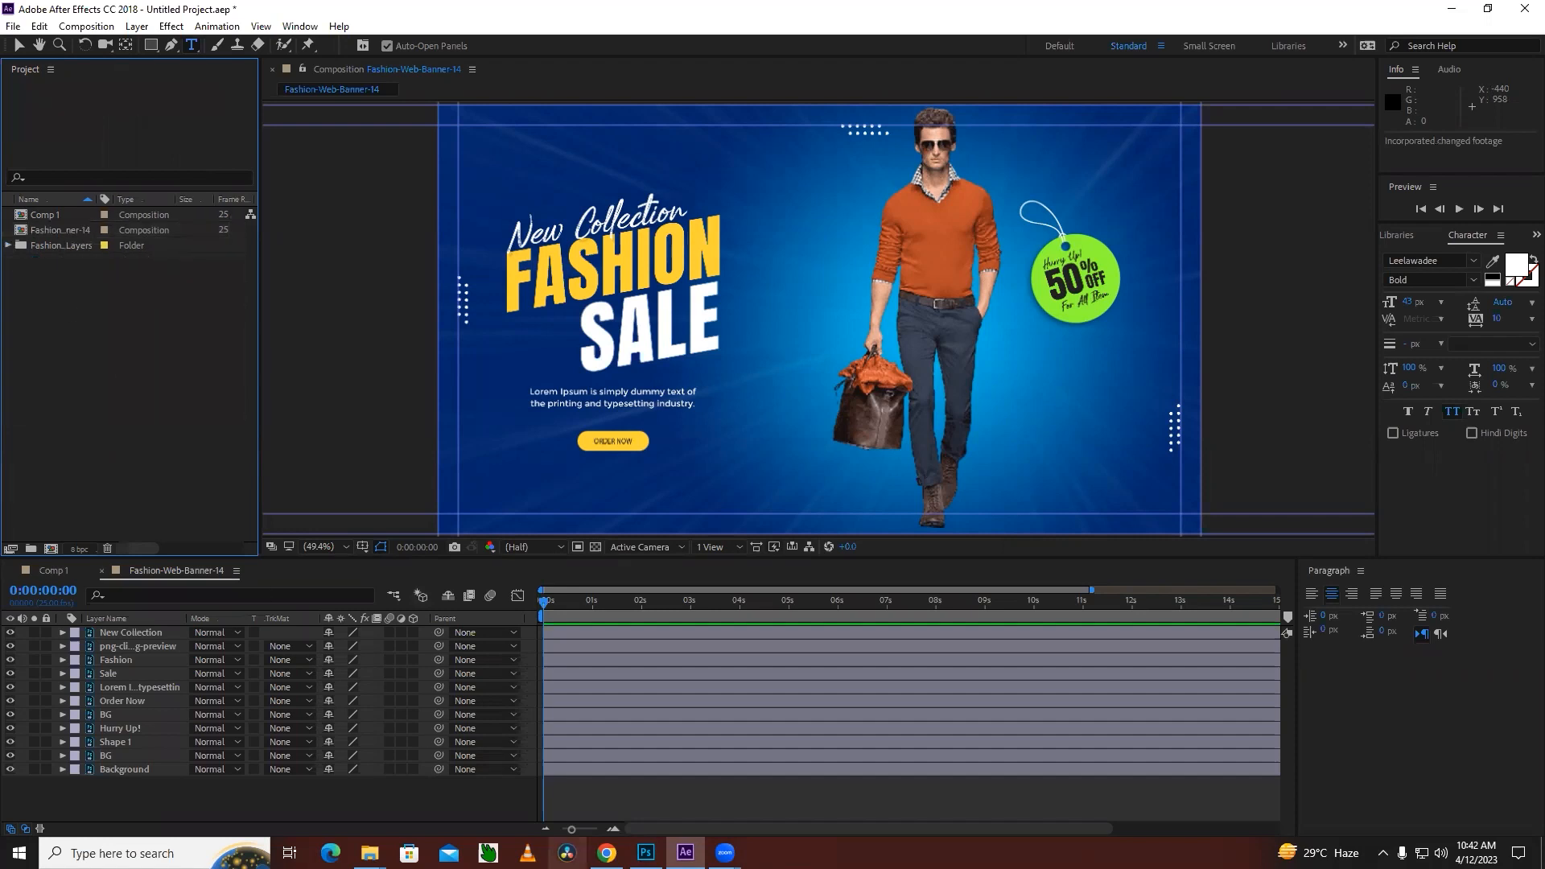
{"action": "left_click", "coordinate": [55, 246]}
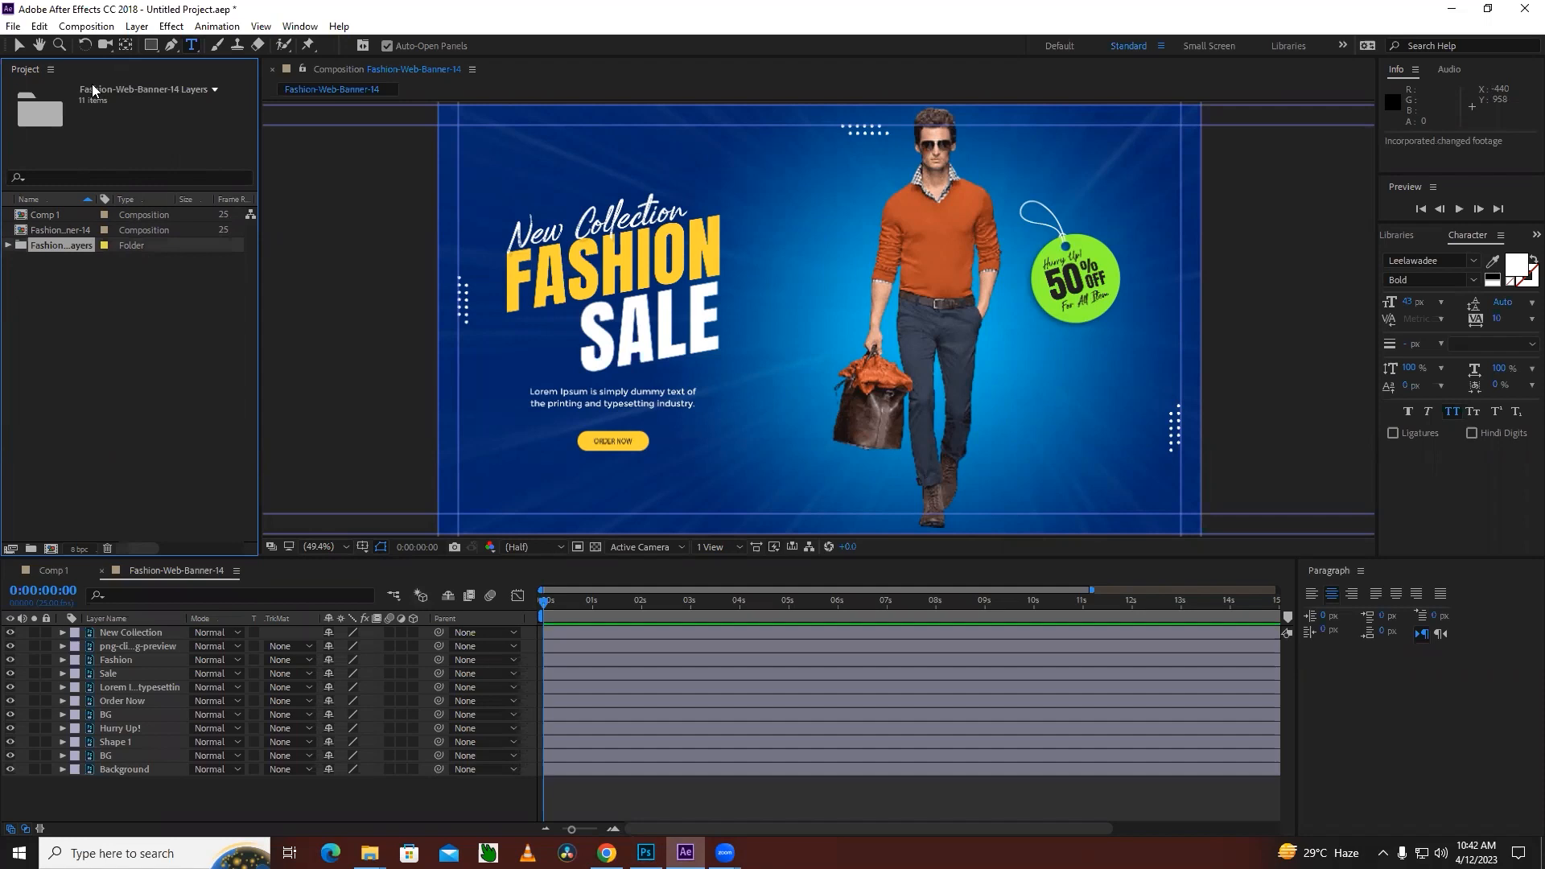
{"action": "left_click", "coordinate": [42, 283]}
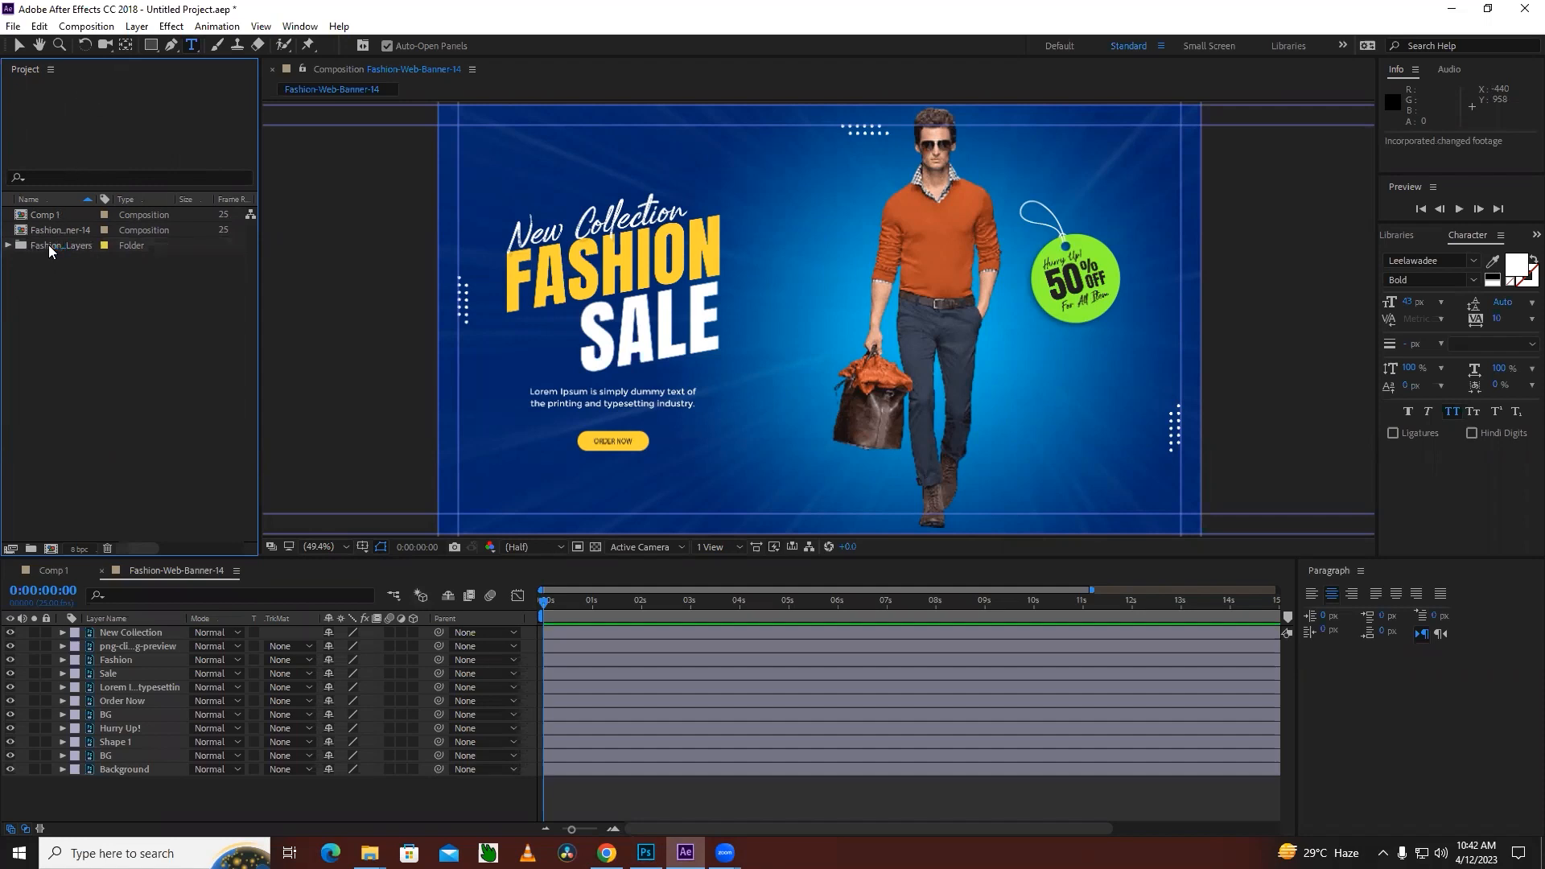
{"action": "left_click", "coordinate": [50, 248]}
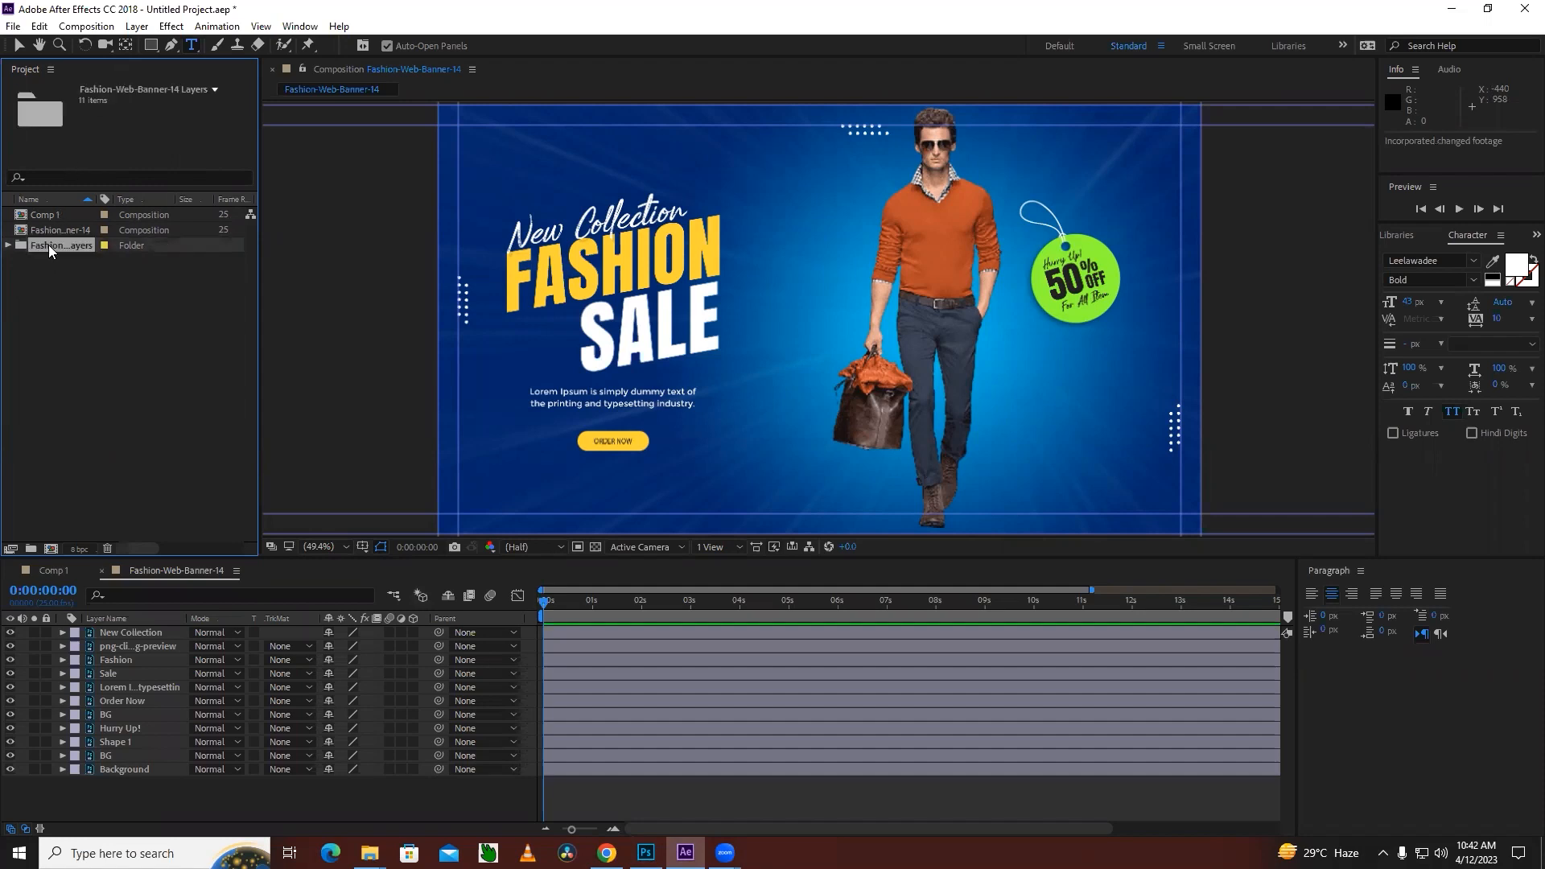
{"action": "left_click", "coordinate": [81, 326]}
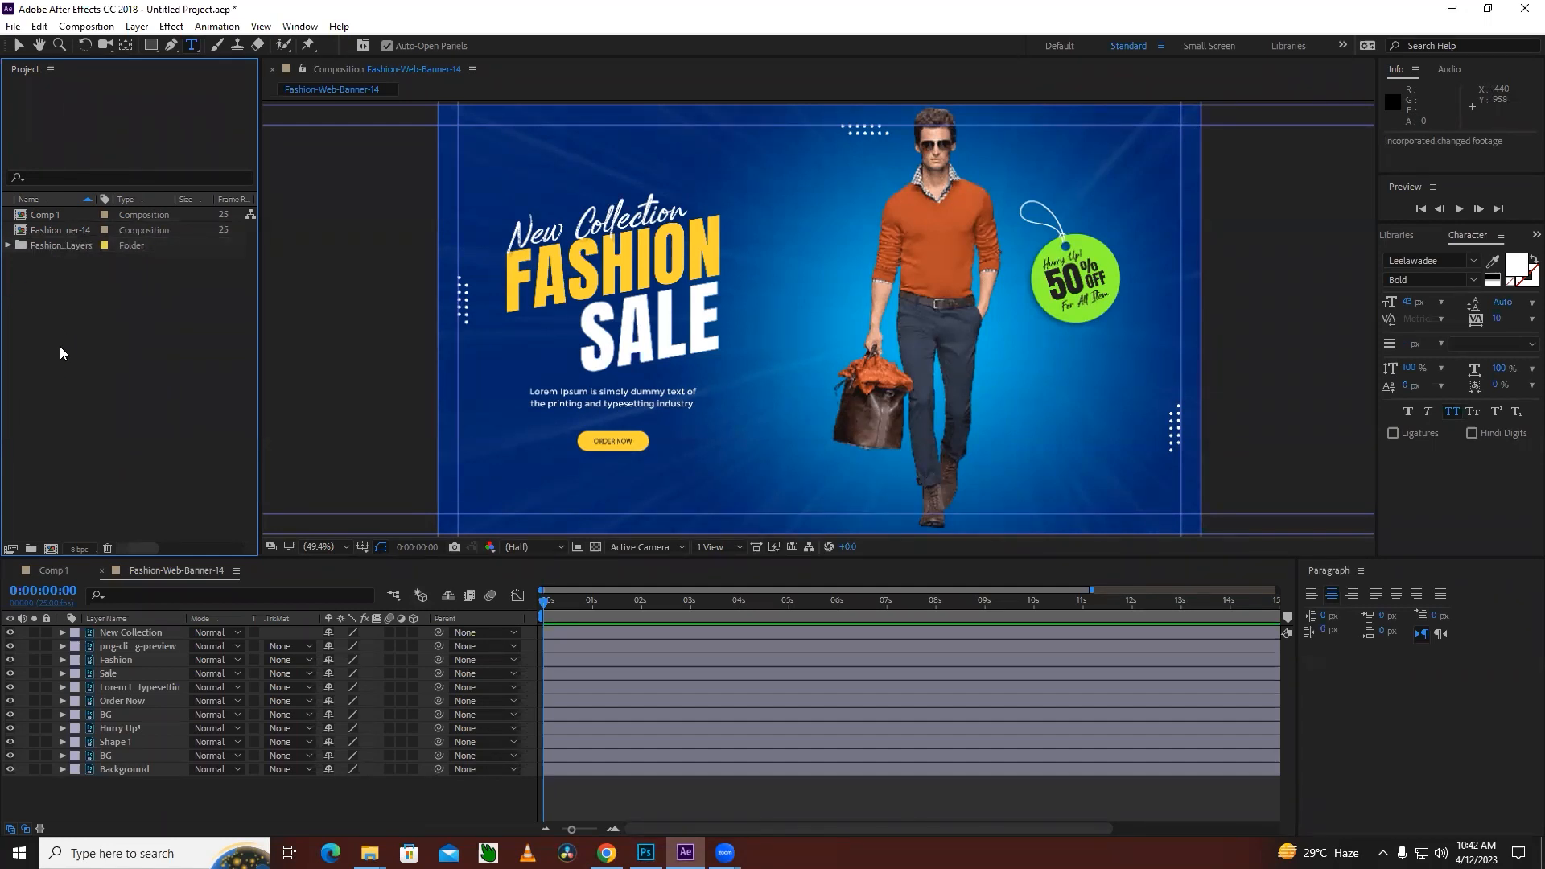
Import only the box layer of the Fashion-Web-Banner-14 PSD as footage at document size and place it on top of the composition
{"action": "left_click", "coordinate": [45, 248]}
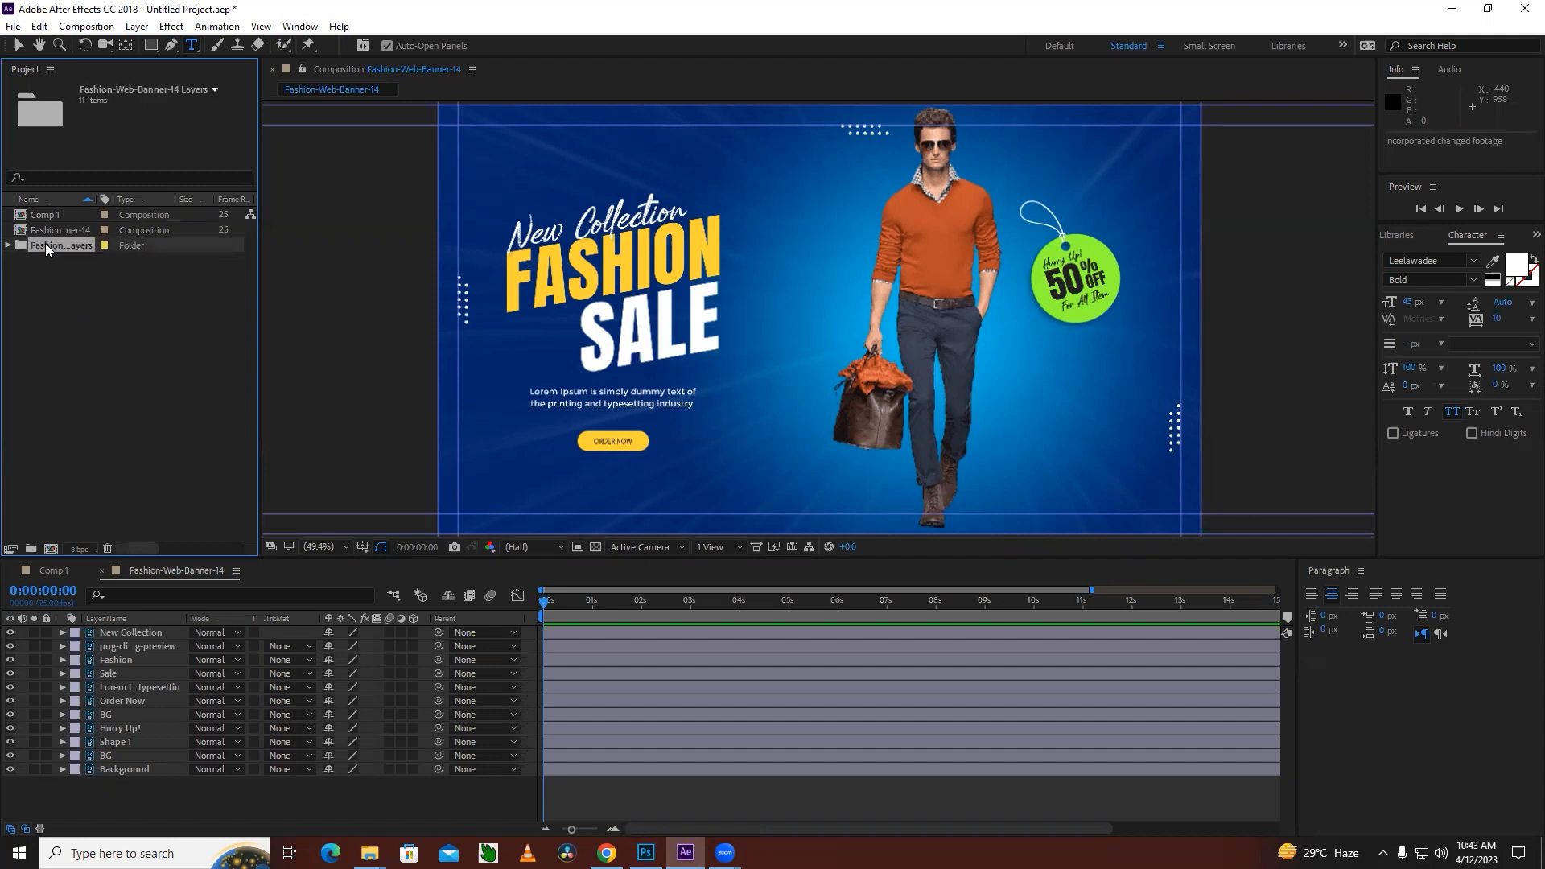
{"action": "double_click", "coordinate": [85, 320]}
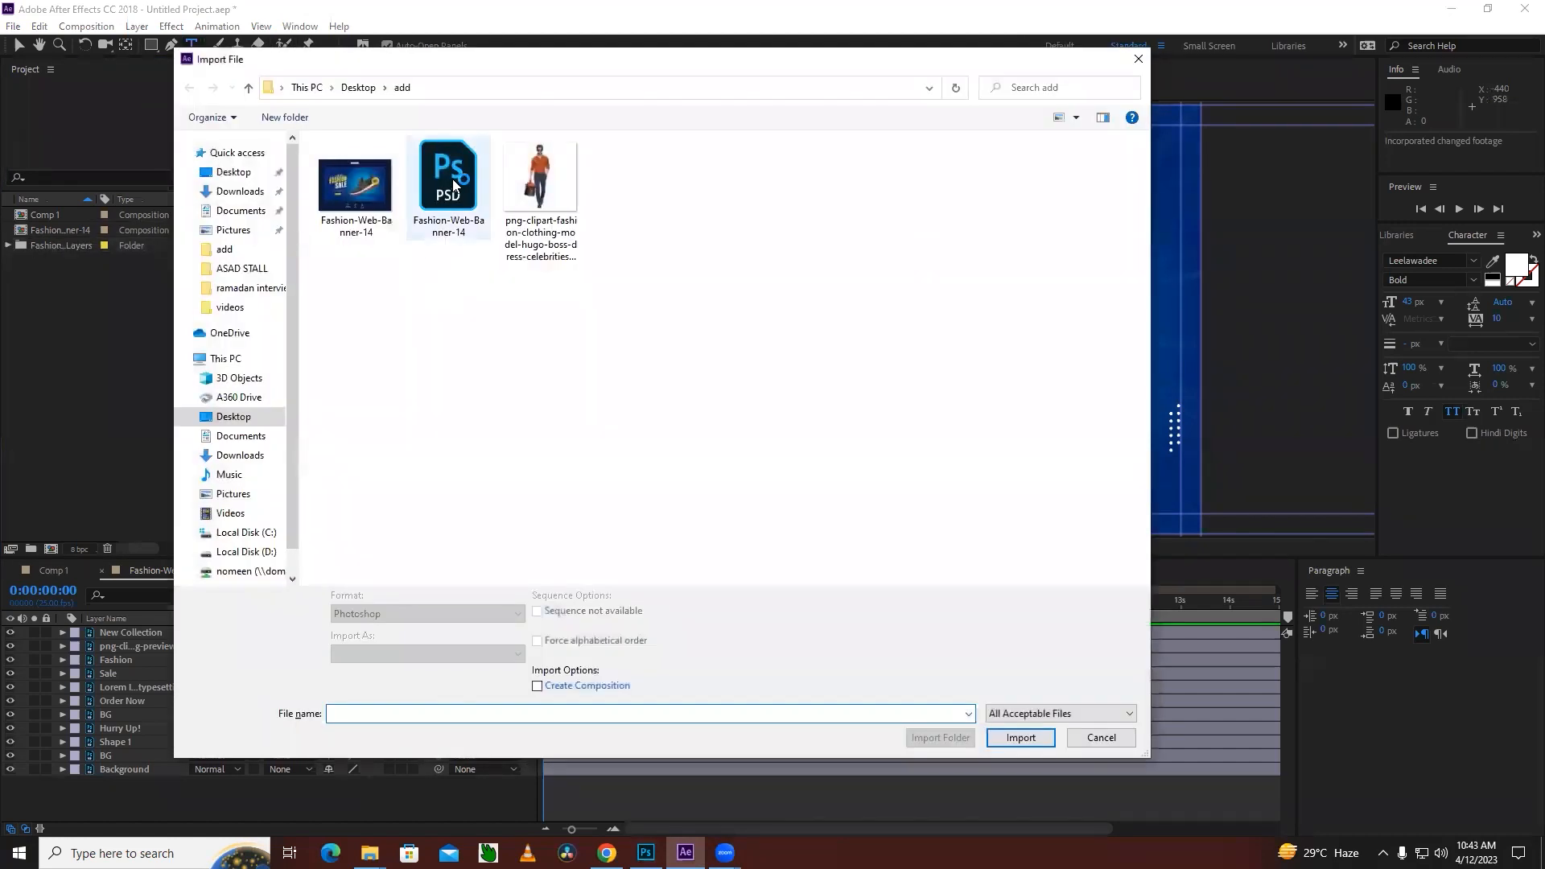
{"action": "left_click", "coordinate": [455, 184]}
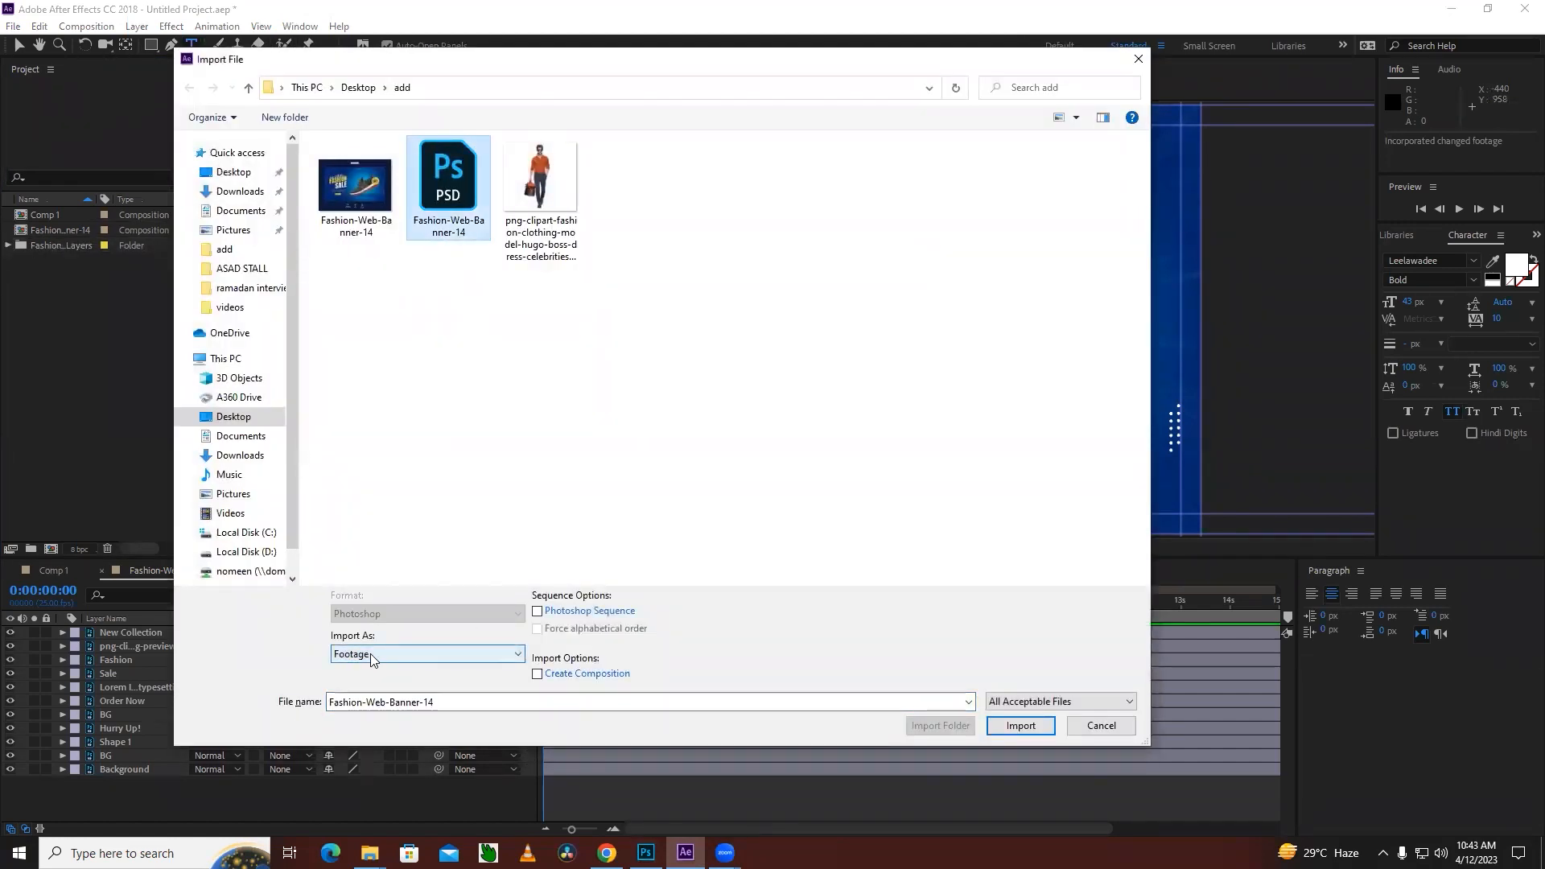
{"action": "left_click", "coordinate": [1021, 727]}
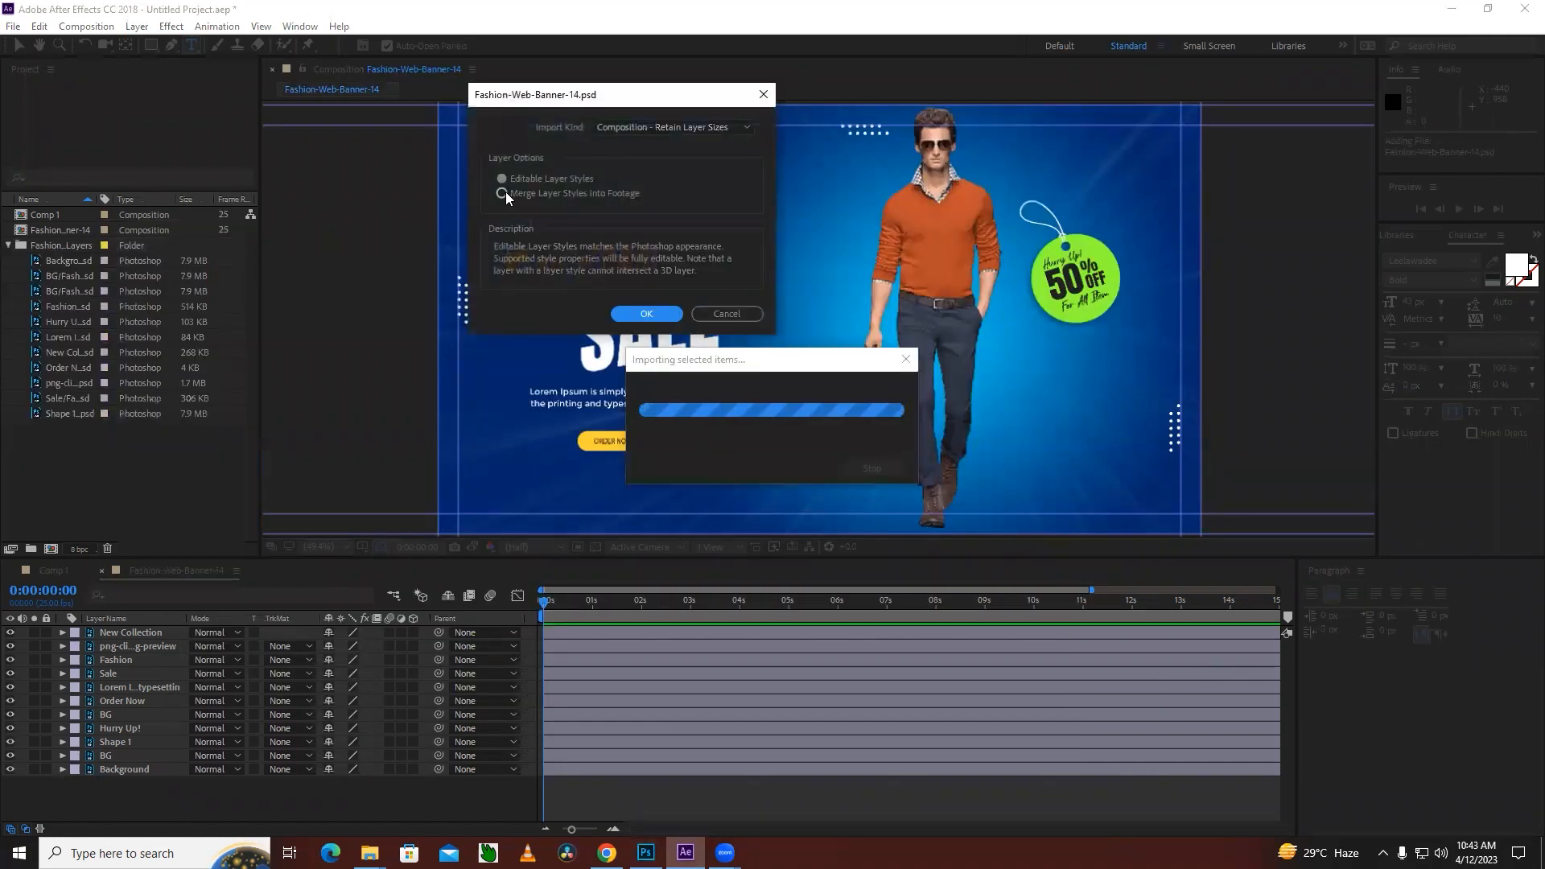
{"action": "left_click", "coordinate": [645, 127]}
{"action": "left_click", "coordinate": [651, 150]}
{"action": "left_click", "coordinate": [544, 197]}
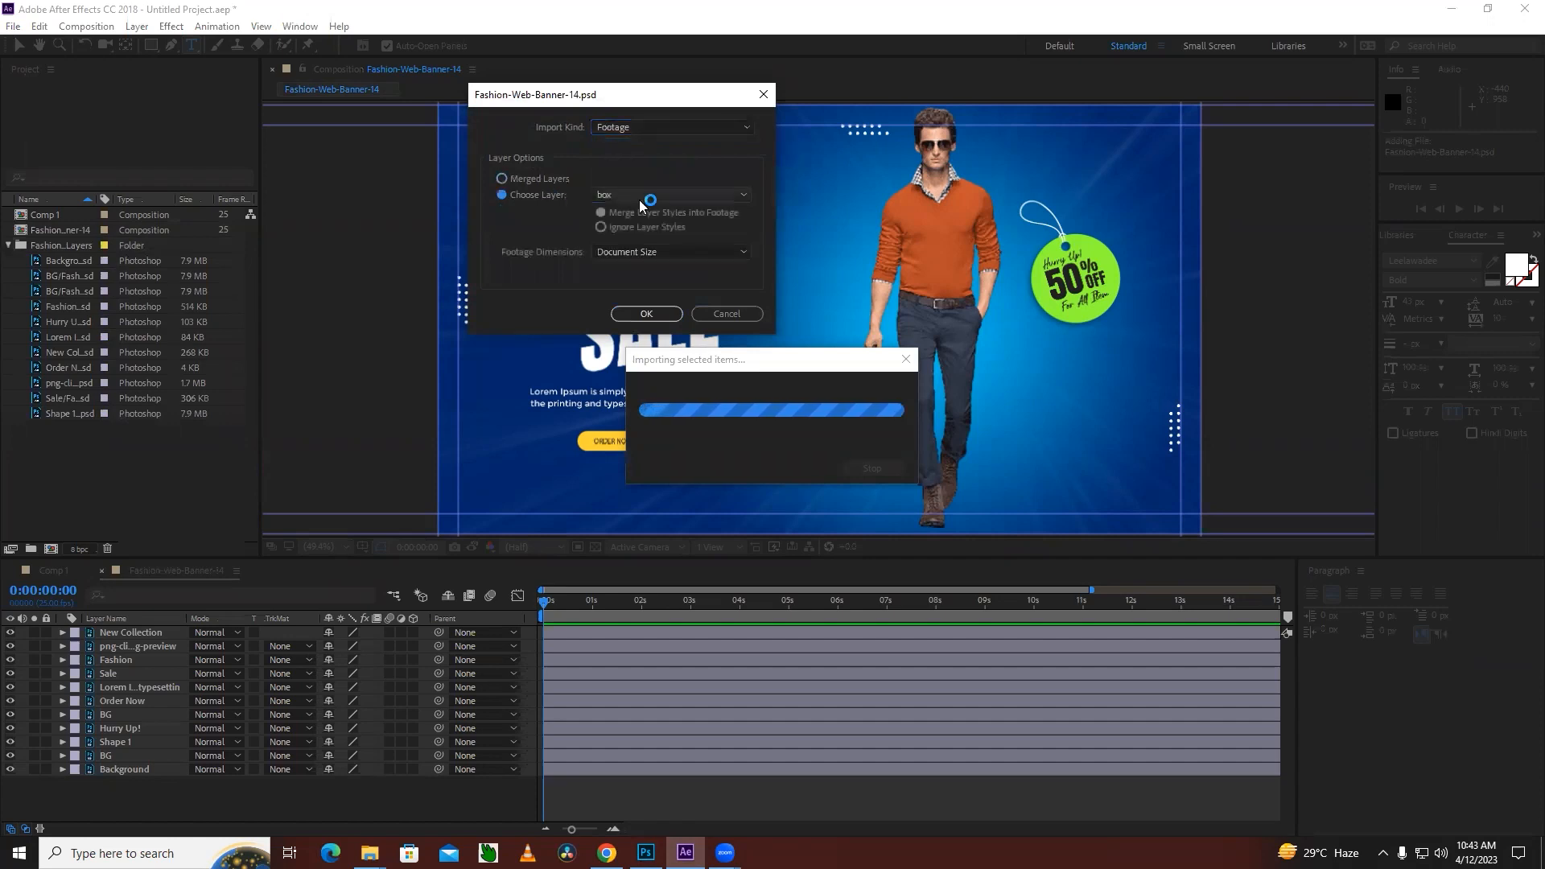
{"action": "left_click", "coordinate": [646, 313]}
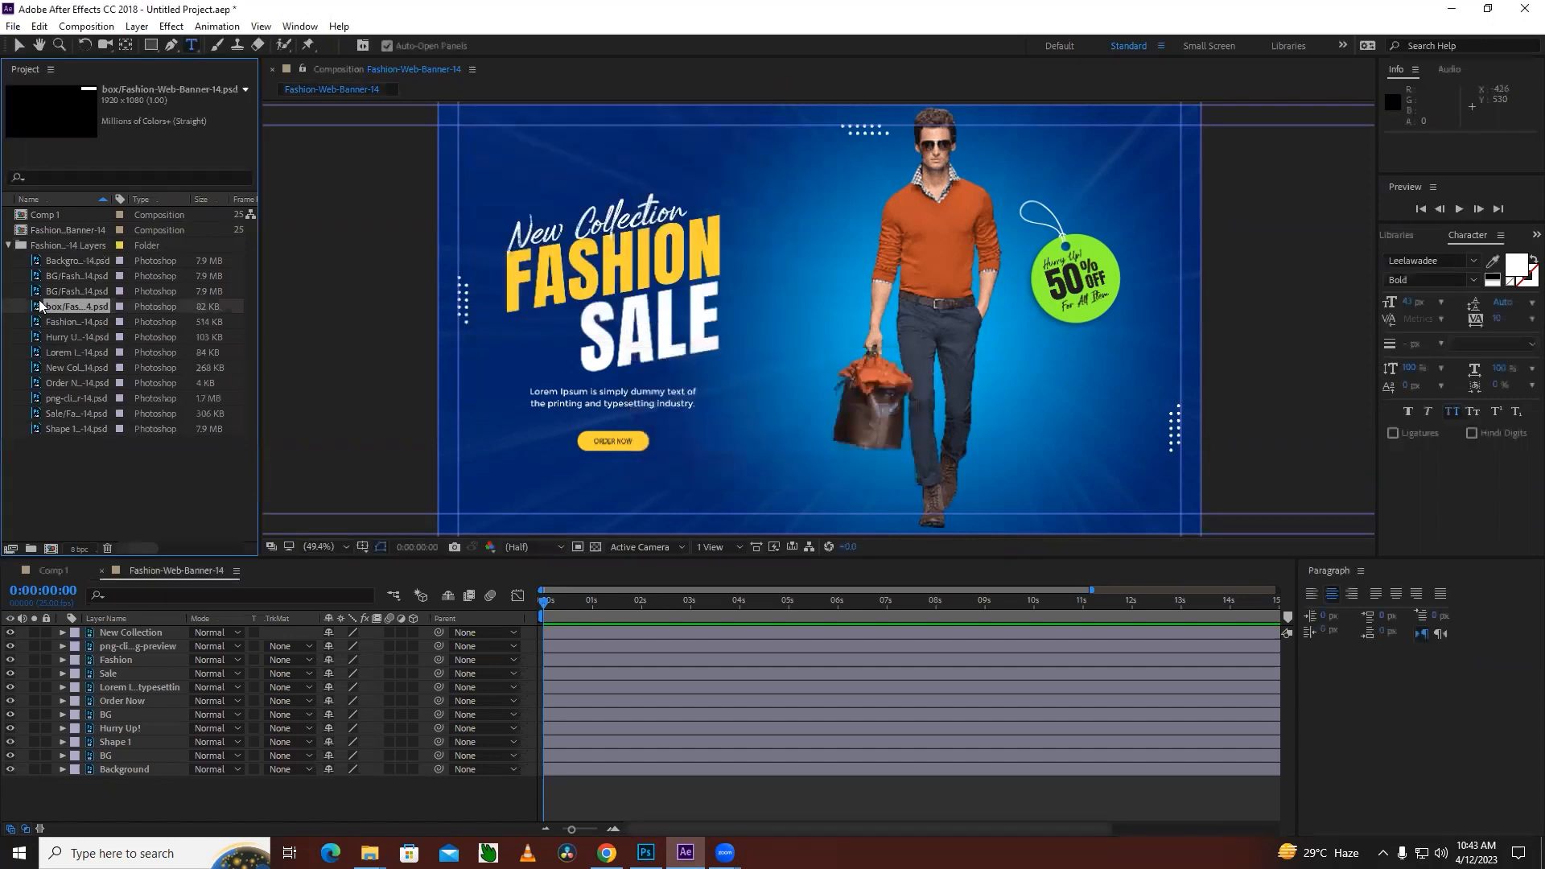
{"action": "left_click_drag", "start_coordinate": [50, 347], "coordinate": [110, 634]}
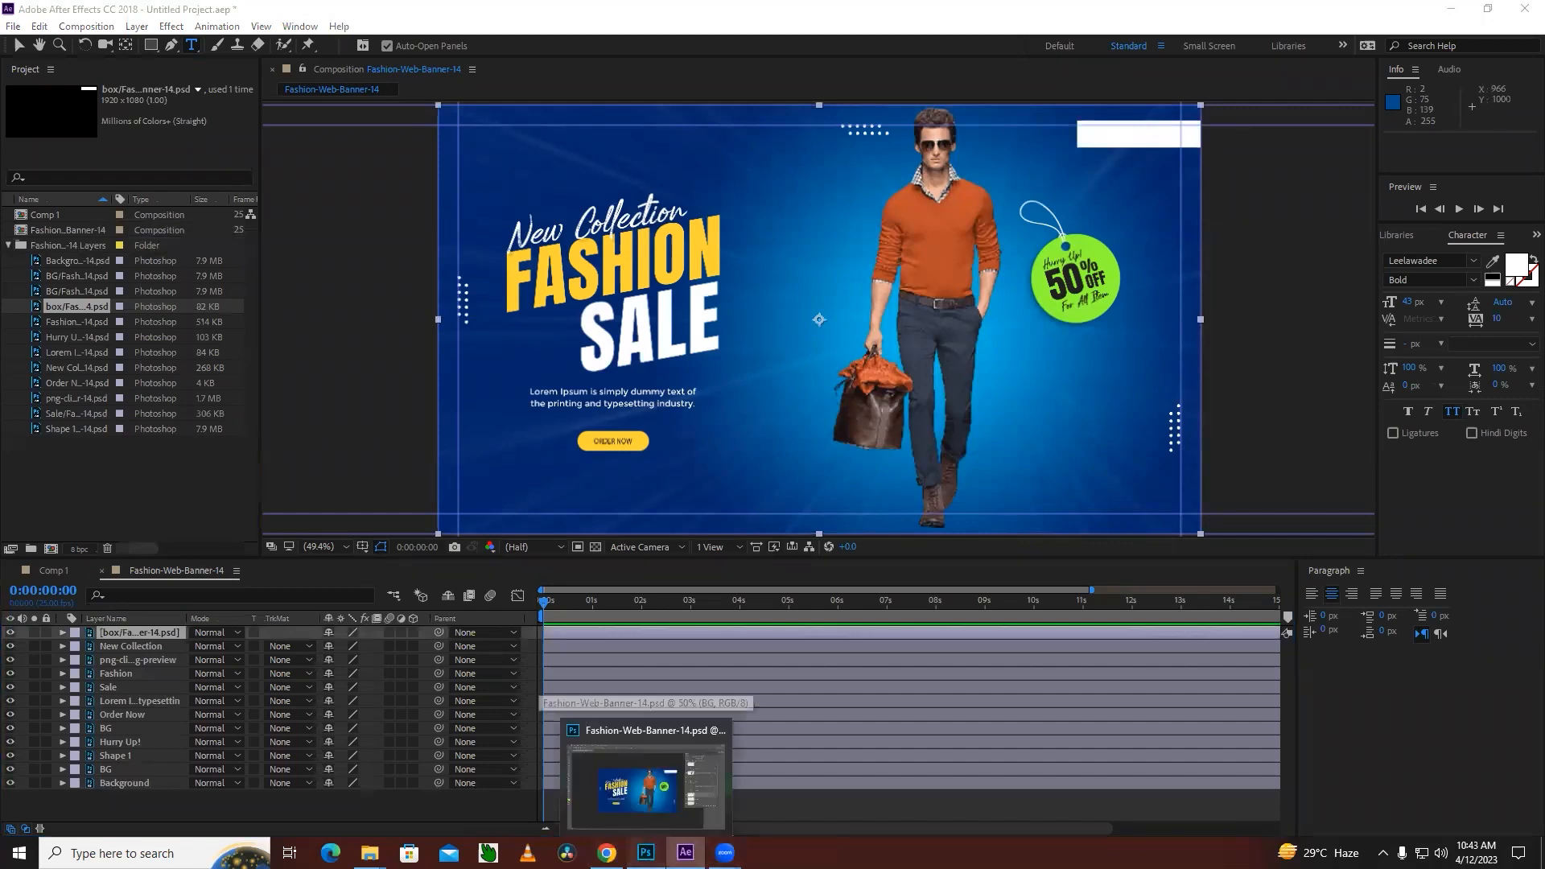
Switch to Photoshop, fill the selected rectangle on the box layer with the green foreground colour, and save the file
{"action": "left_click", "coordinate": [646, 853]}
{"action": "left_click", "coordinate": [1221, 198]}
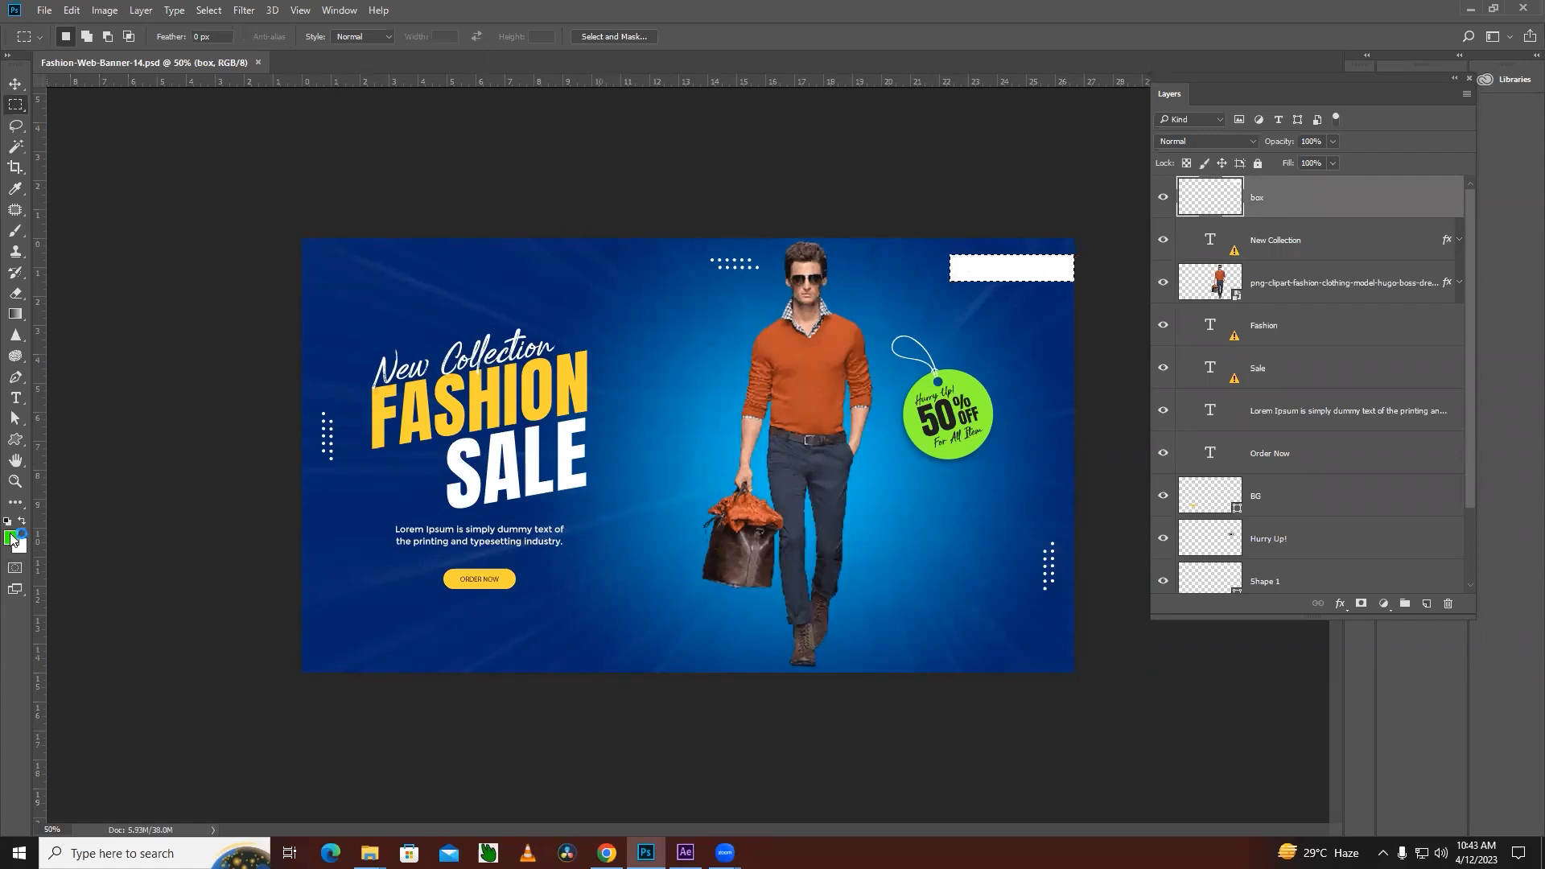
{"action": "key", "text": "alt+BackSpace"}
{"action": "key", "text": "ctrl+s"}
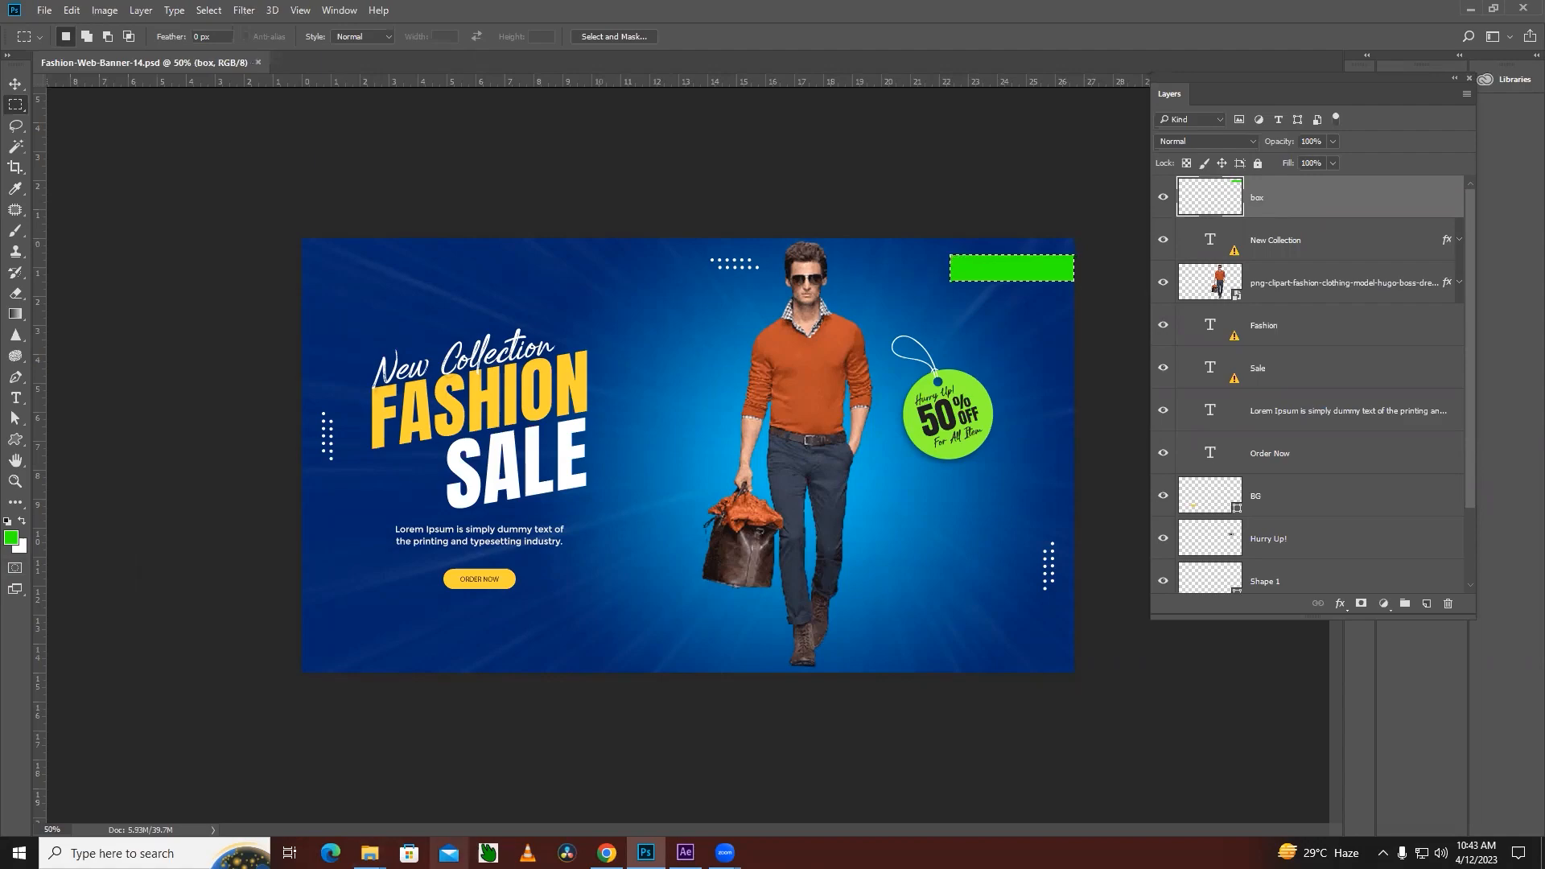
Switch to After Effects and move the current time to 0:00:03:23 to check the rectangle's colour in the composition
{"action": "left_click", "coordinate": [684, 852]}
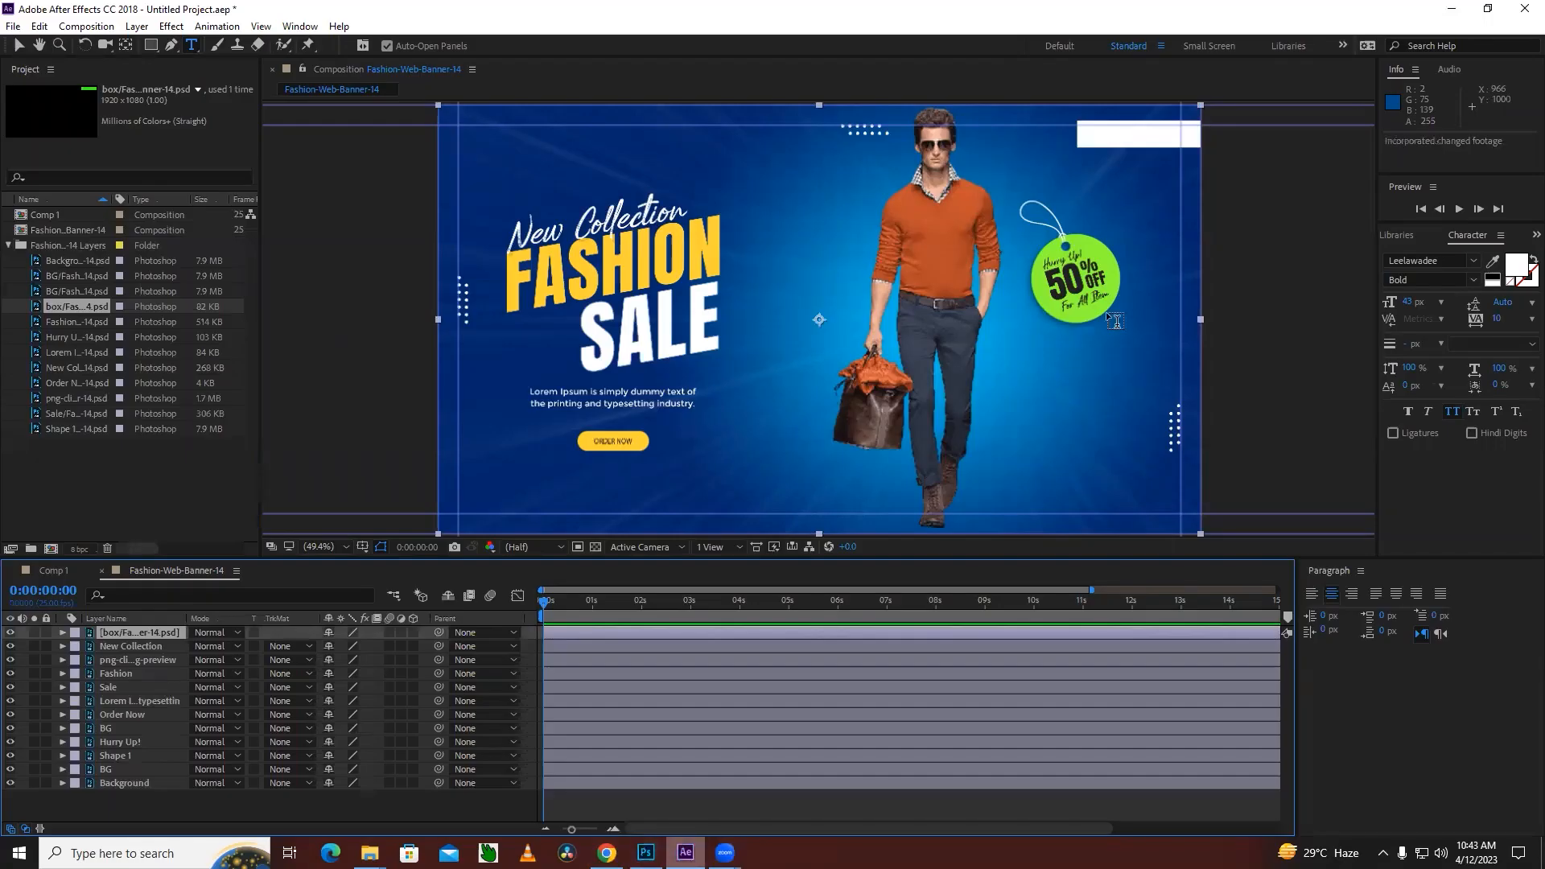
{"action": "left_click_drag", "start_coordinate": [617, 602], "coordinate": [739, 606]}
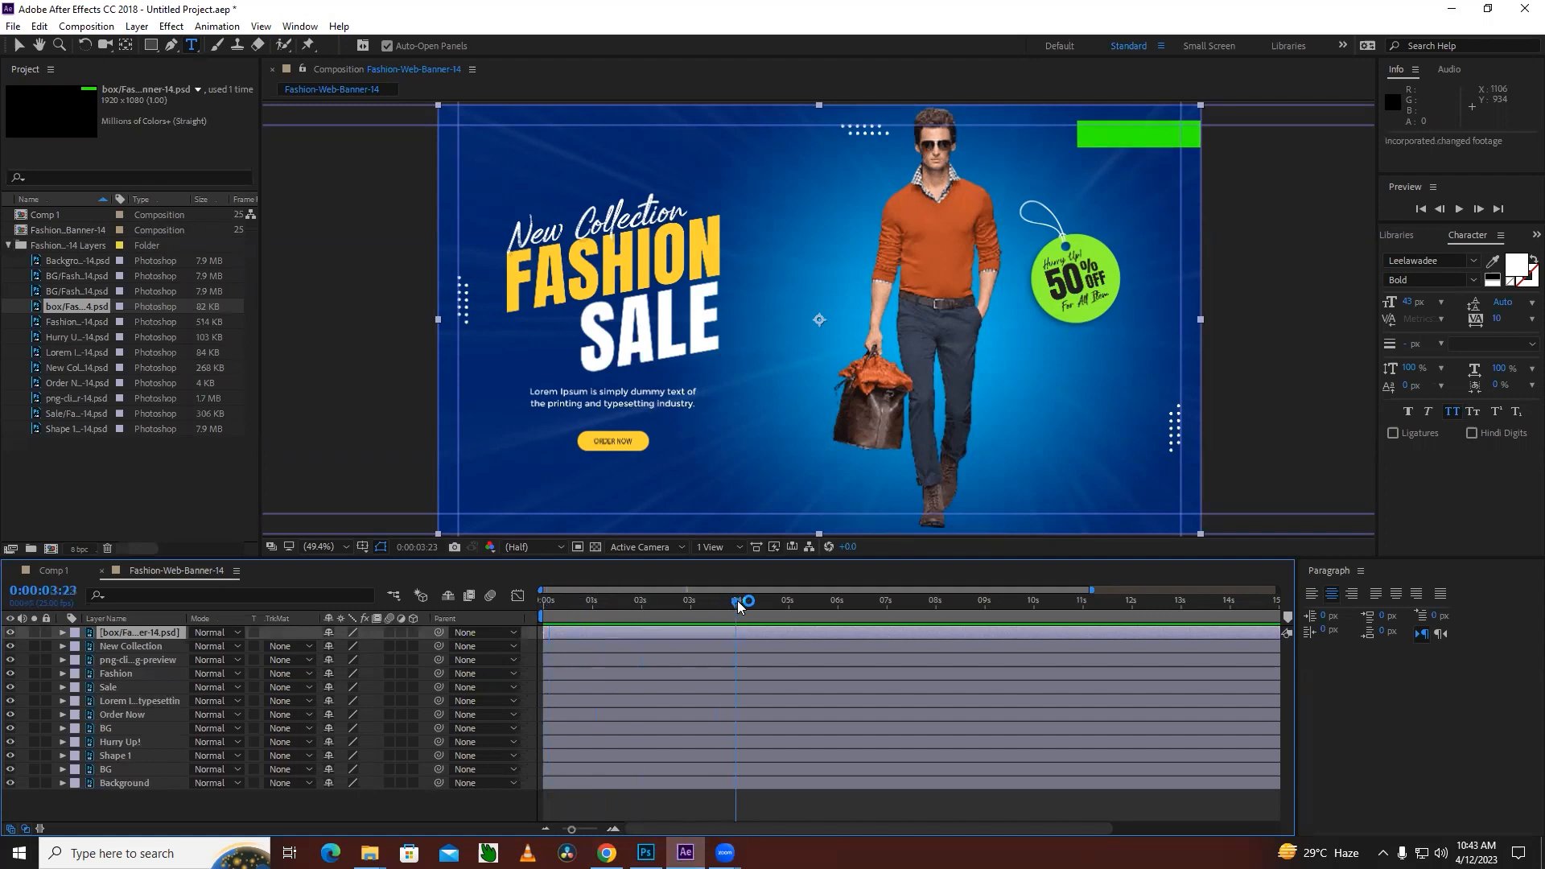